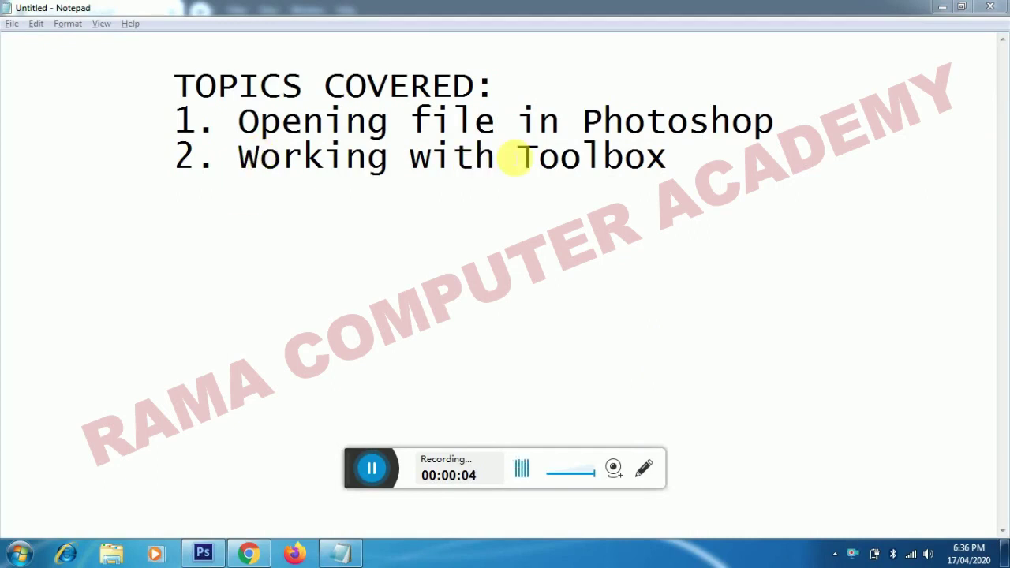
# Highlight the Toolbox and Opening file in Photoshop topics in Notepad, then switch to Photoshop
pyautogui.moveTo(519, 158); pyautogui.dragTo(668, 160)
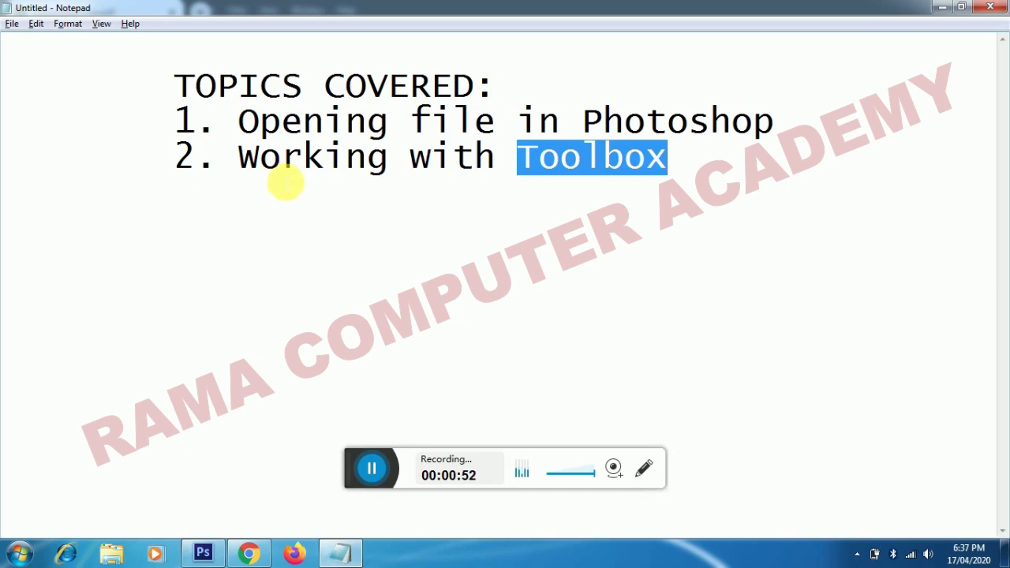
pyautogui.moveTo(240, 122); pyautogui.dragTo(786, 122)
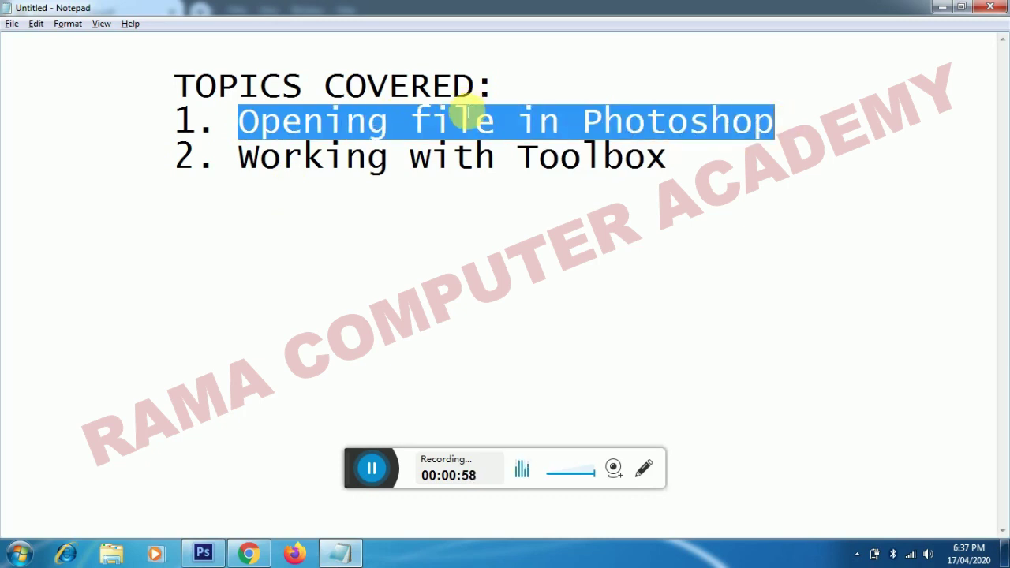
pyautogui.click(201, 551)
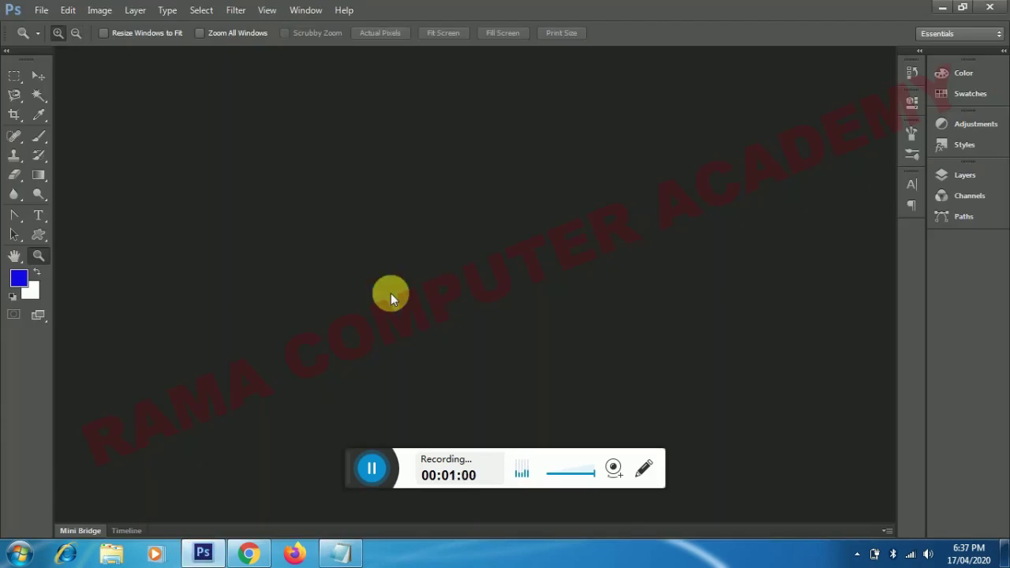
# Open mickey.jpg from the Desktop folder through File > Open
pyautogui.moveTo(584, 490)
pyautogui.mouseDown()
pyautogui.moveTo(457, 493)
pyautogui.moveTo(706, 524)
pyautogui.mouseUp()
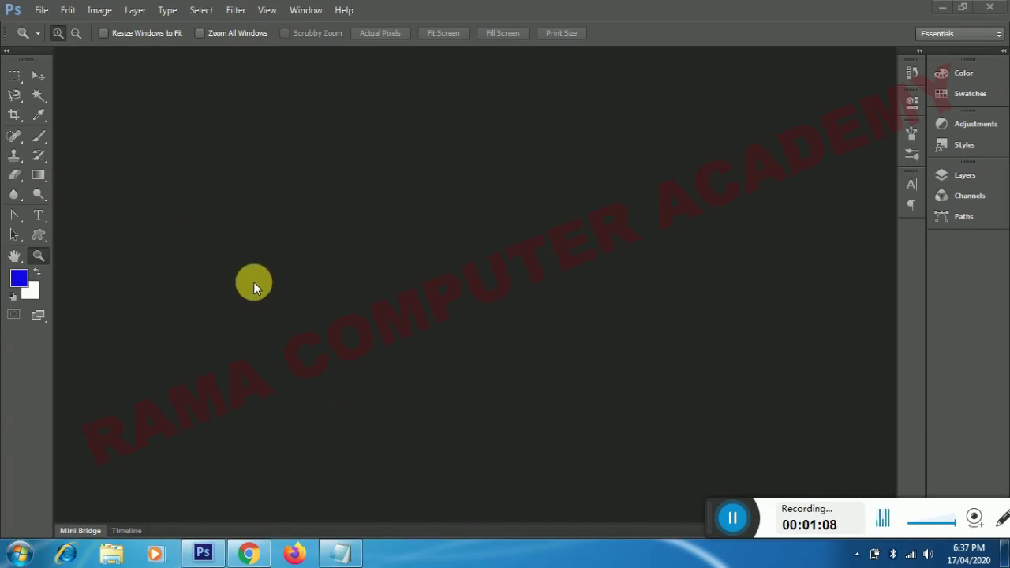
pyautogui.click(42, 11)
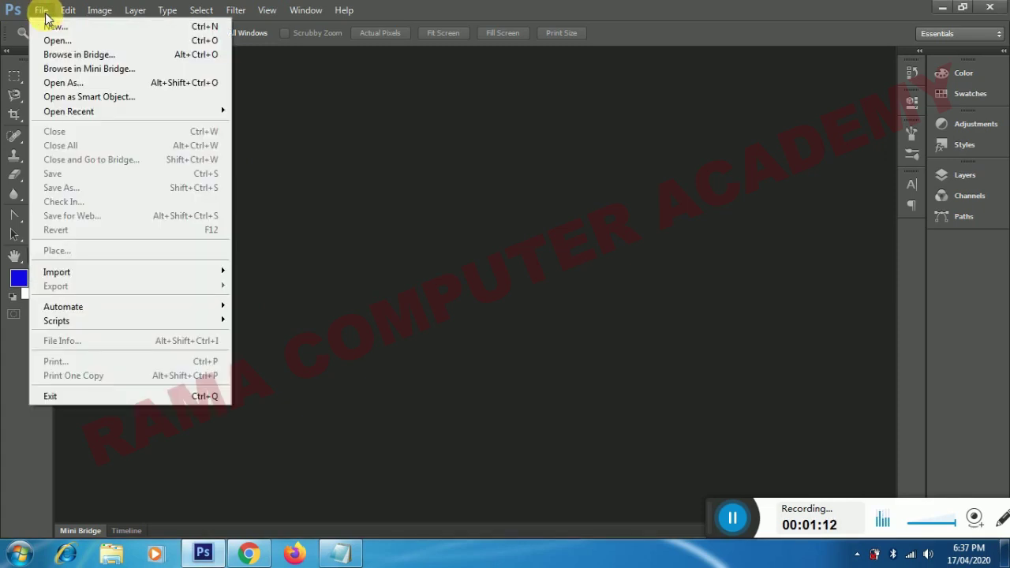
pyautogui.click(57, 45)
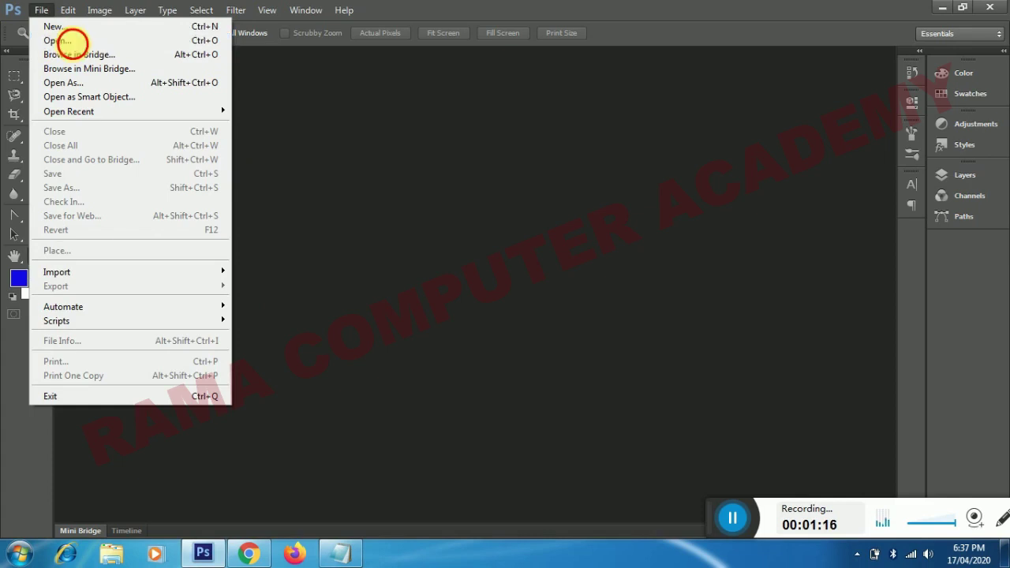
pyautogui.click(68, 39)
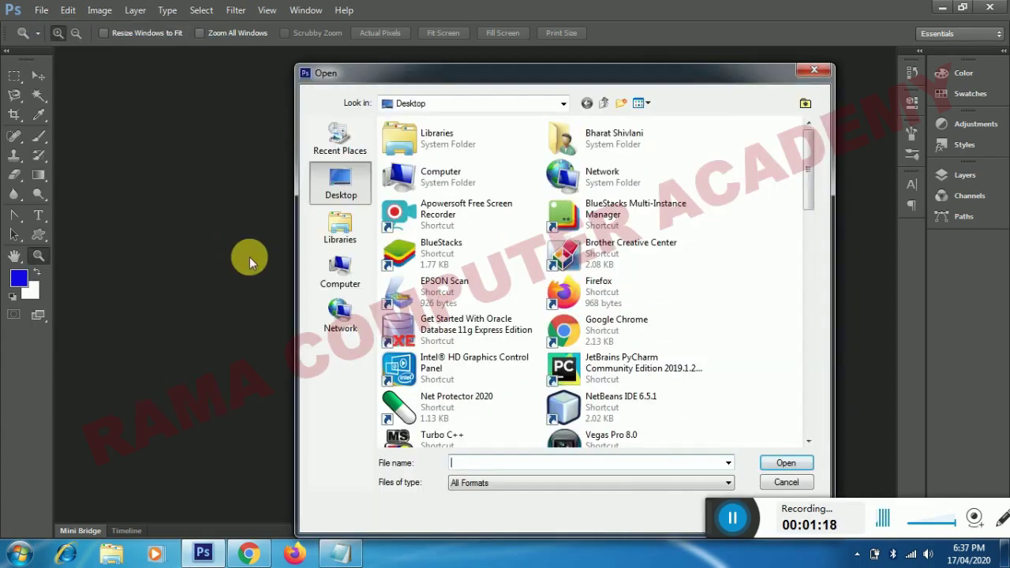
pyautogui.moveTo(429, 73)
pyautogui.mouseDown()
pyautogui.moveTo(348, 68)
pyautogui.moveTo(424, 55)
pyautogui.mouseUp()
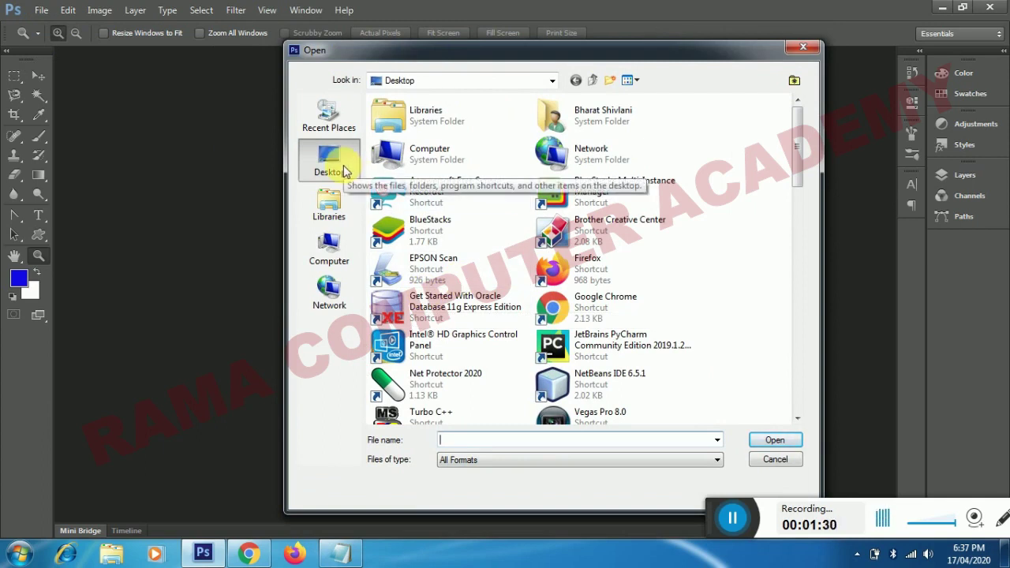
pyautogui.click(336, 160)
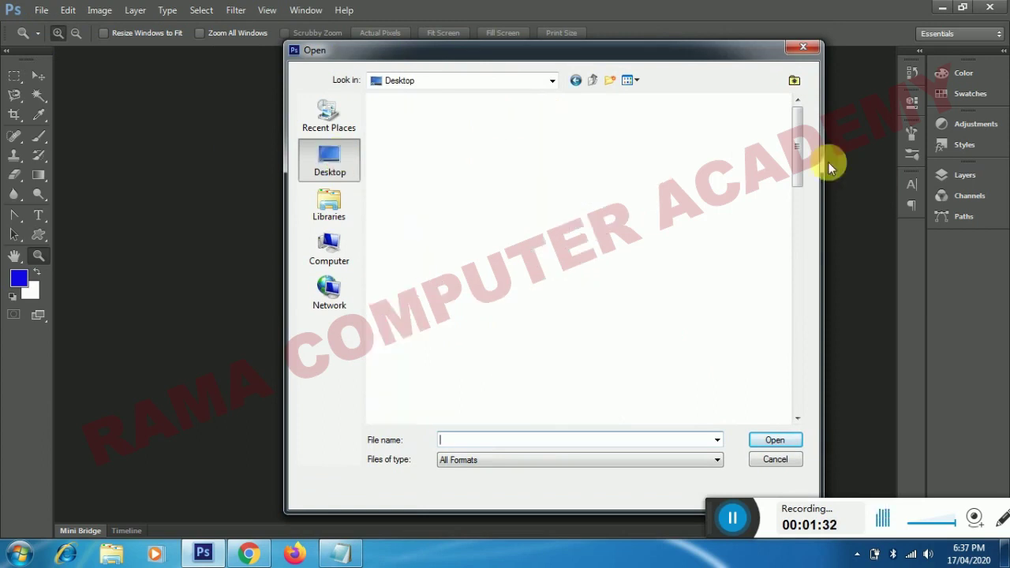
pyautogui.moveTo(795, 148); pyautogui.dragTo(794, 332)
pyautogui.click(612, 323)
pyautogui.click(770, 442)
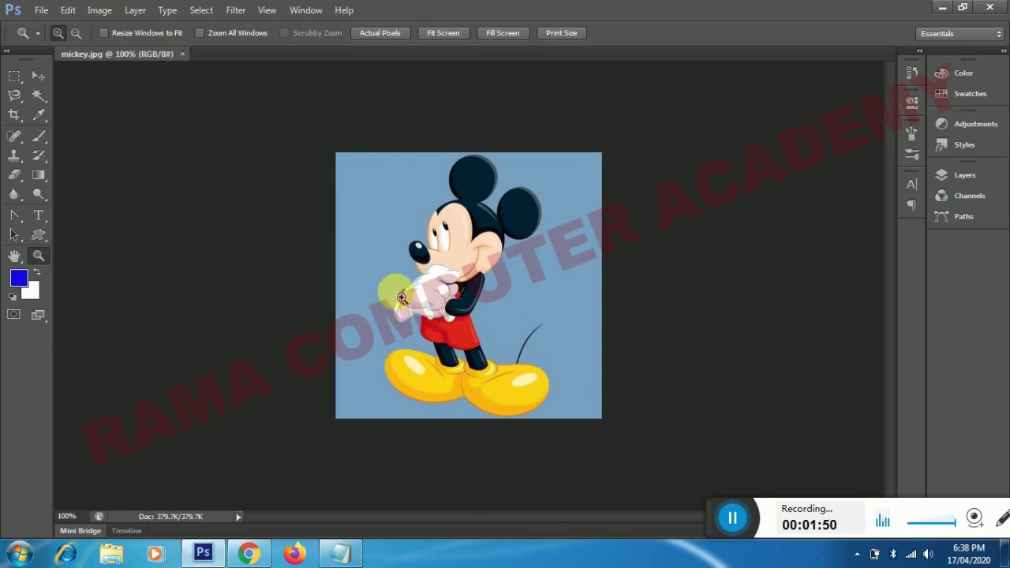
# Undock the Tools panel, float it left of the canvas, and turn on screen magnification
pyautogui.moveTo(23, 51)
pyautogui.mouseDown()
pyautogui.moveTo(207, 170)
pyautogui.moveTo(256, 96)
pyautogui.mouseUp()
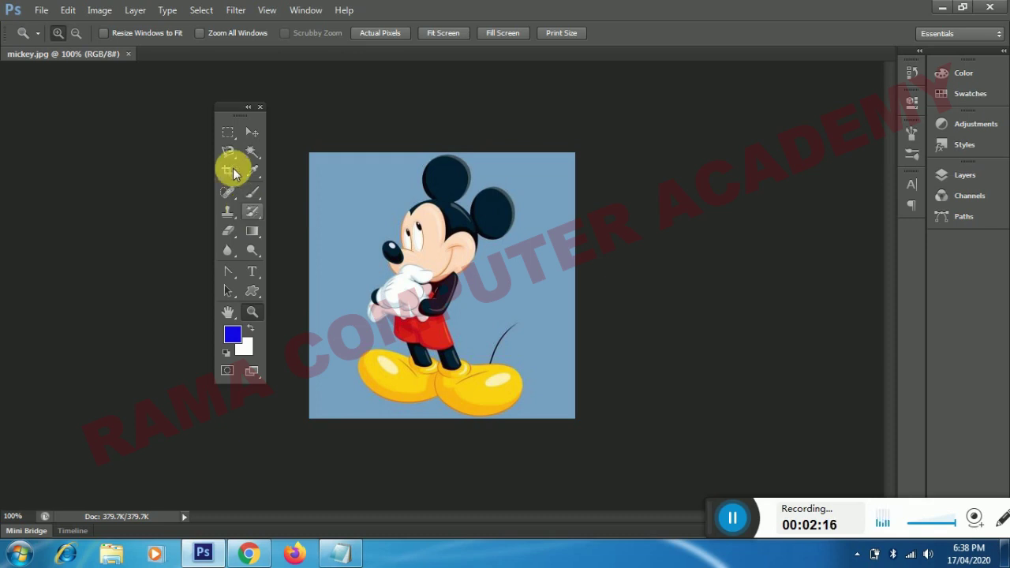
pyautogui.click(237, 115)
pyautogui.moveTo(236, 116); pyautogui.dragTo(88, 124)
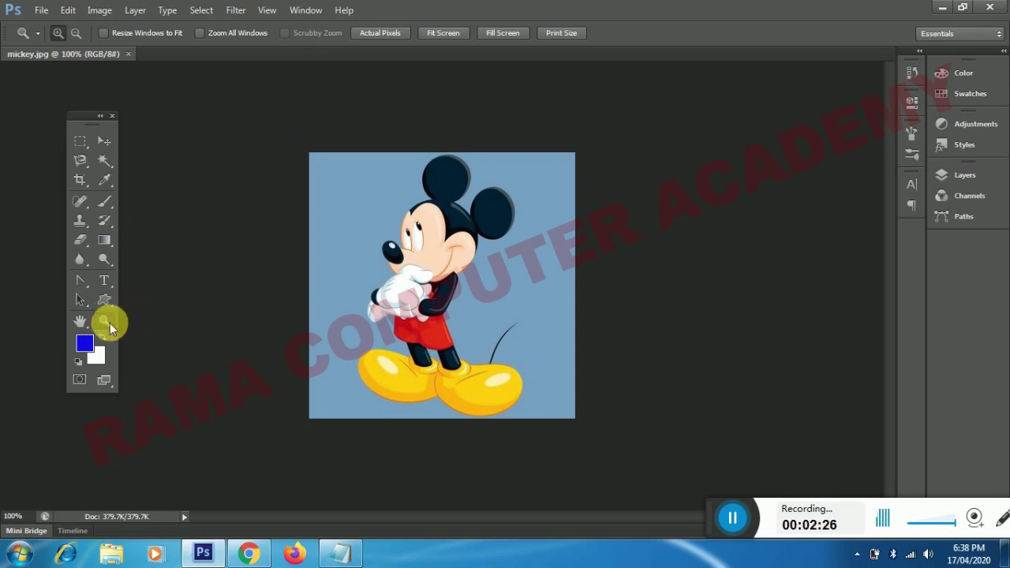
pyautogui.press('super+plus')
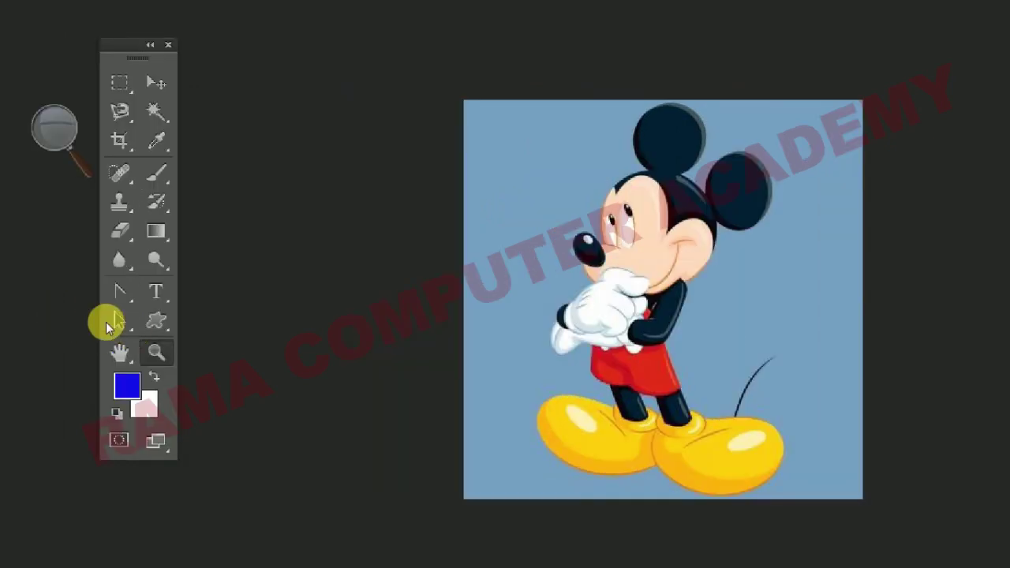
# Turn off magnification and zoom in step by step to 600% around Mickey's eye
pyautogui.press('super+minus')
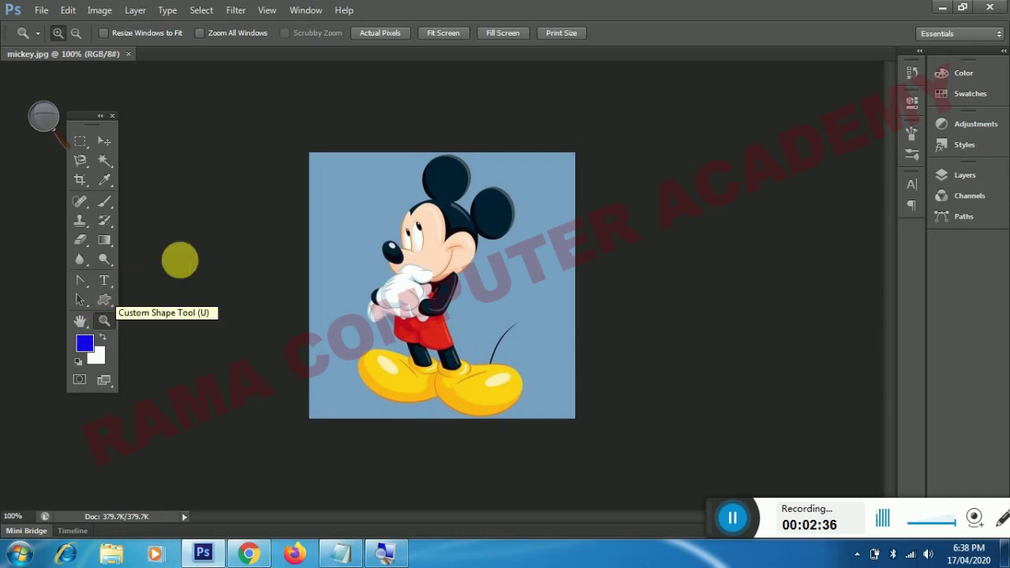
pyautogui.click(386, 242)
pyautogui.click(397, 248)
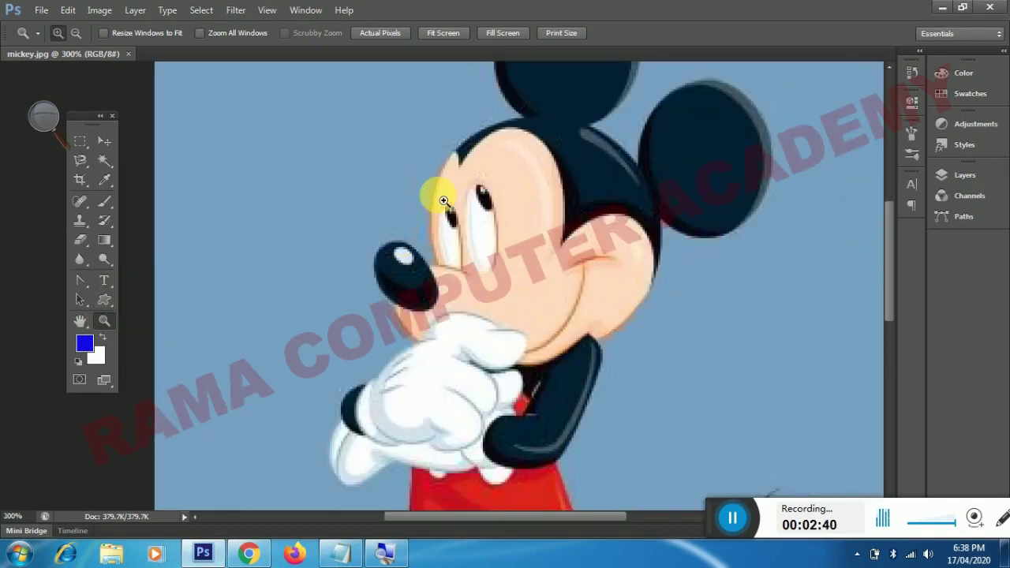
pyautogui.click(443, 200)
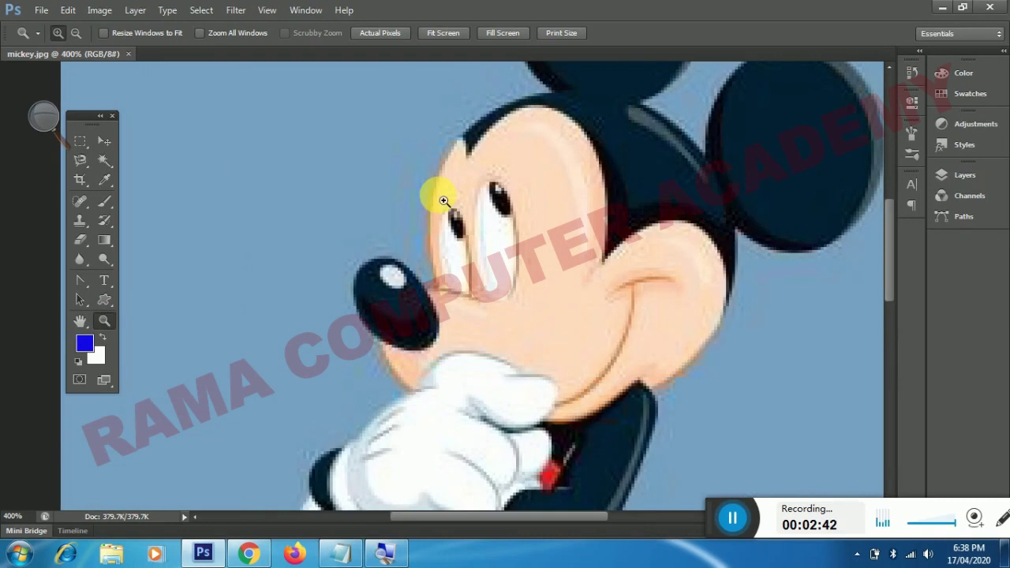
pyautogui.click(442, 198)
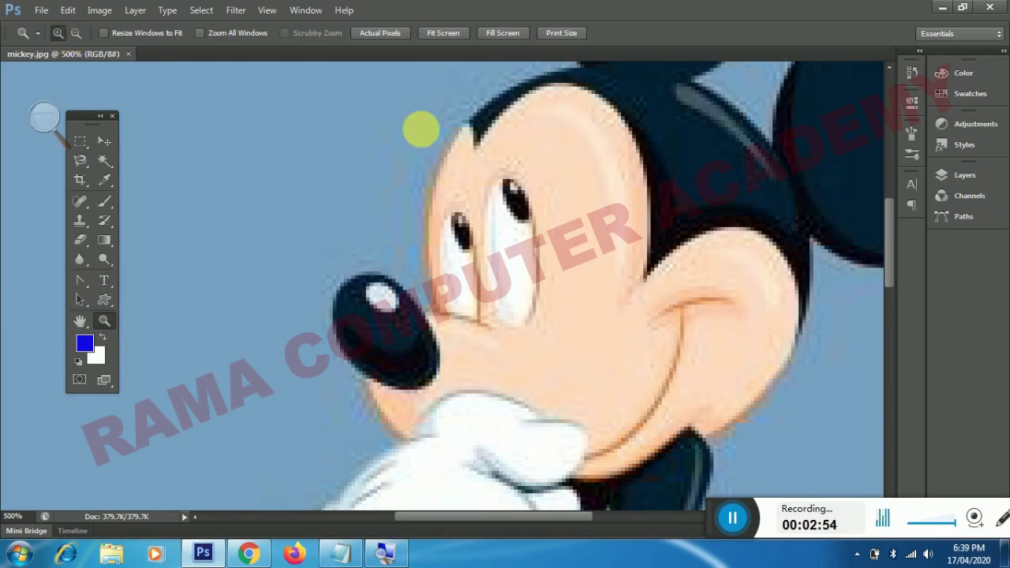
pyautogui.click(521, 224)
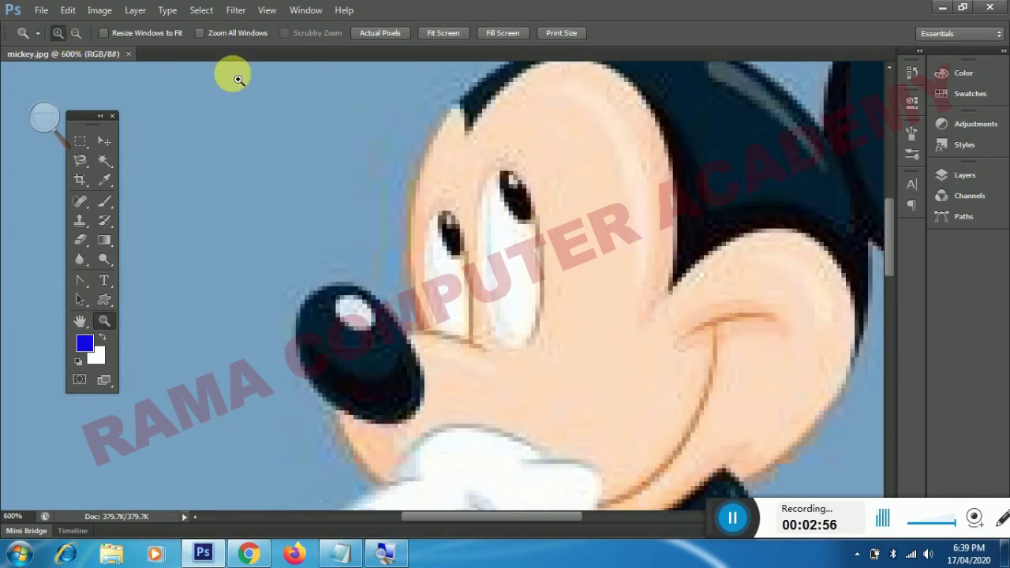
# Switch the Zoom tool to zoom out and step back down to 100%
pyautogui.click(76, 34)
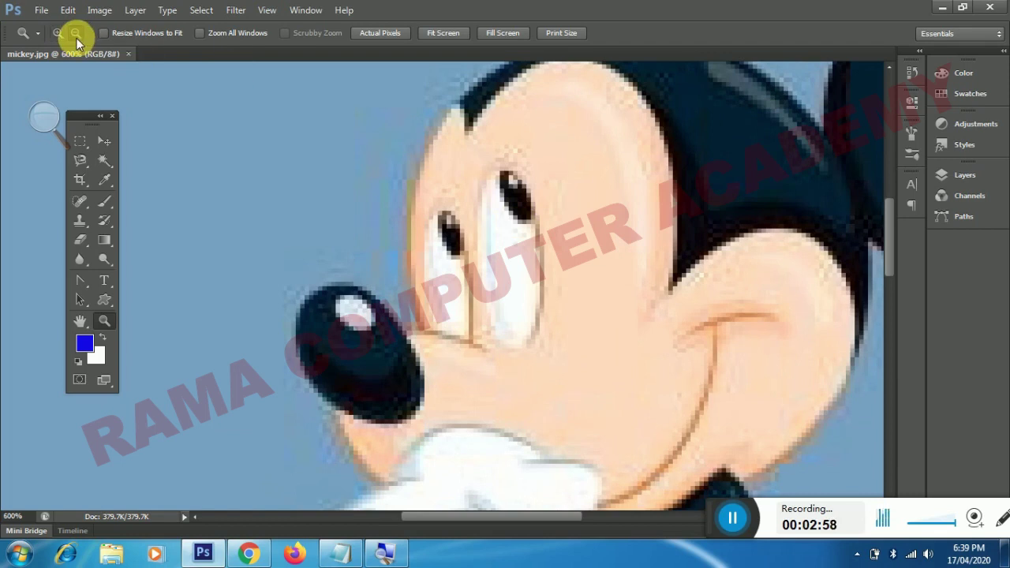
pyautogui.click(470, 278)
pyautogui.click(470, 278)
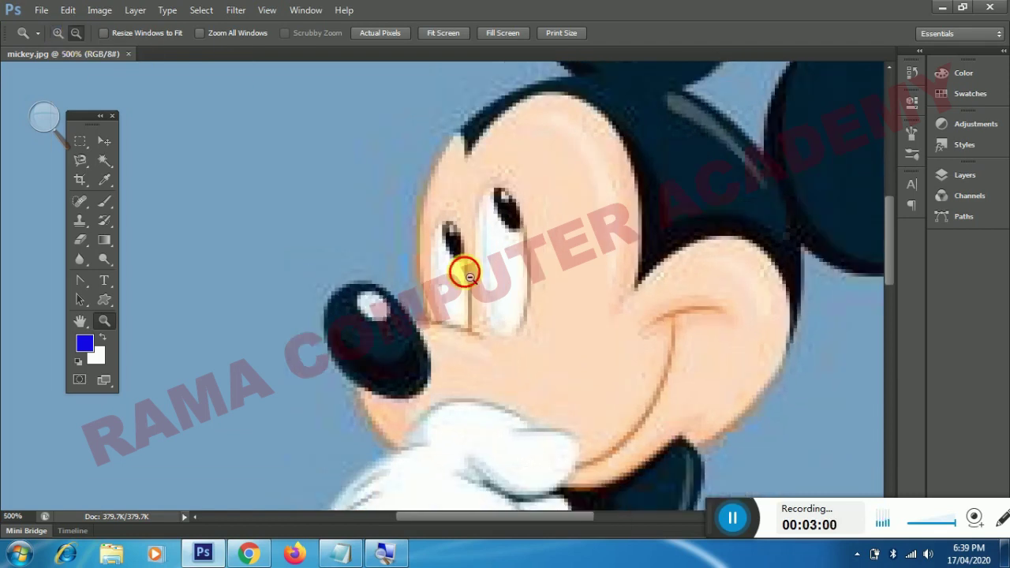
pyautogui.click(471, 278)
pyautogui.click(470, 278)
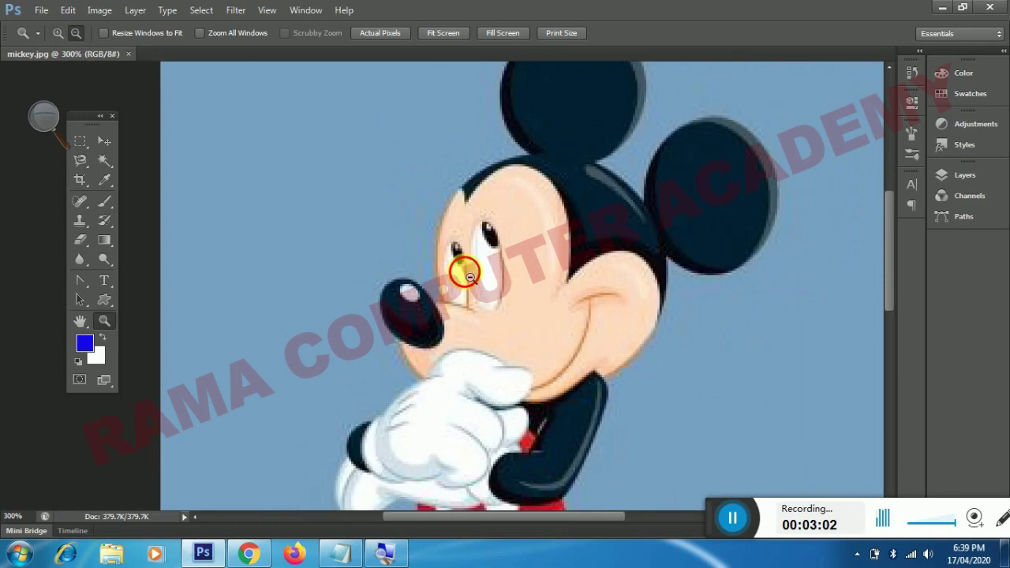
pyautogui.click(470, 278)
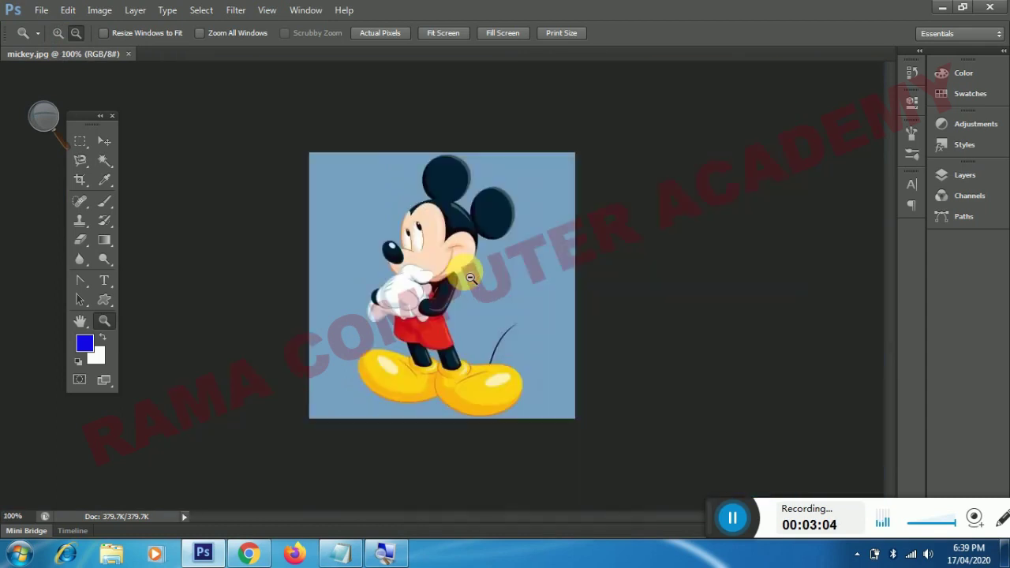
# Zoom in to 200% and back to 100%, then fit the image to the window
pyautogui.click(56, 34)
pyautogui.click(465, 279)
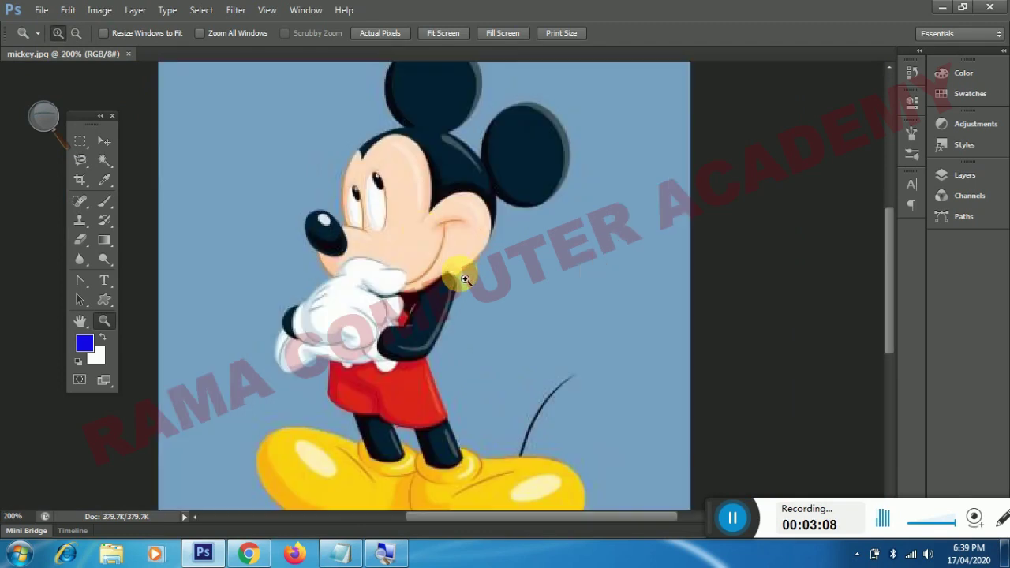
pyautogui.click(593, 280)
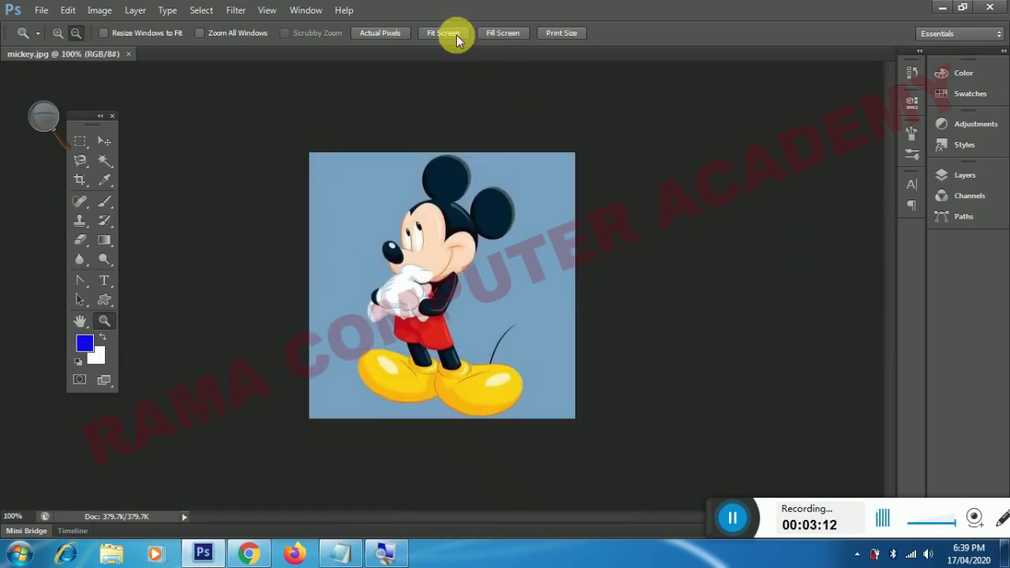
pyautogui.click(457, 35)
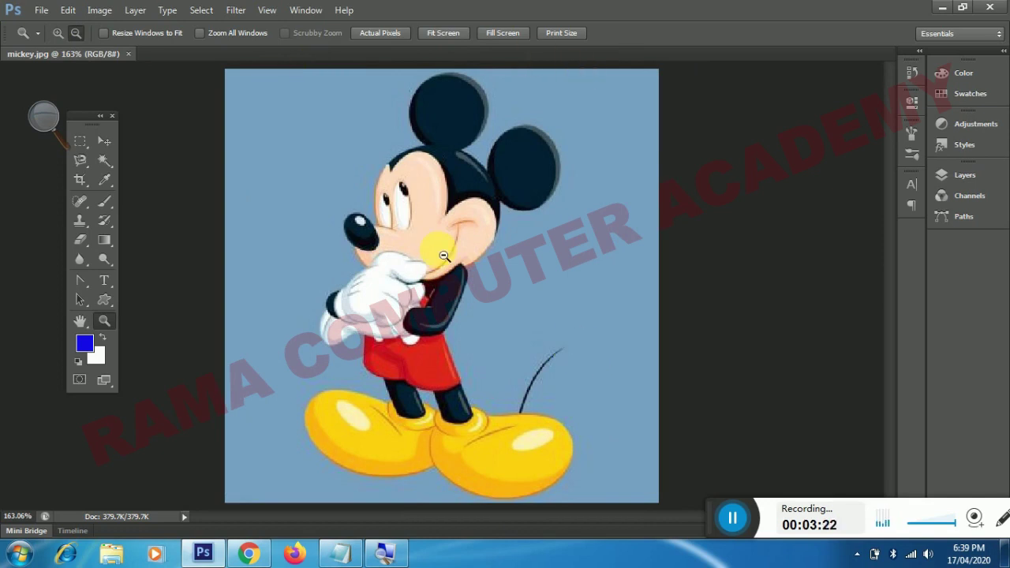
# Highlight and then clear the Photoshop Tools heading and intro text in the PDF, then return to Photoshop
pyautogui.moveTo(248, 554)
pyautogui.click(260, 559)
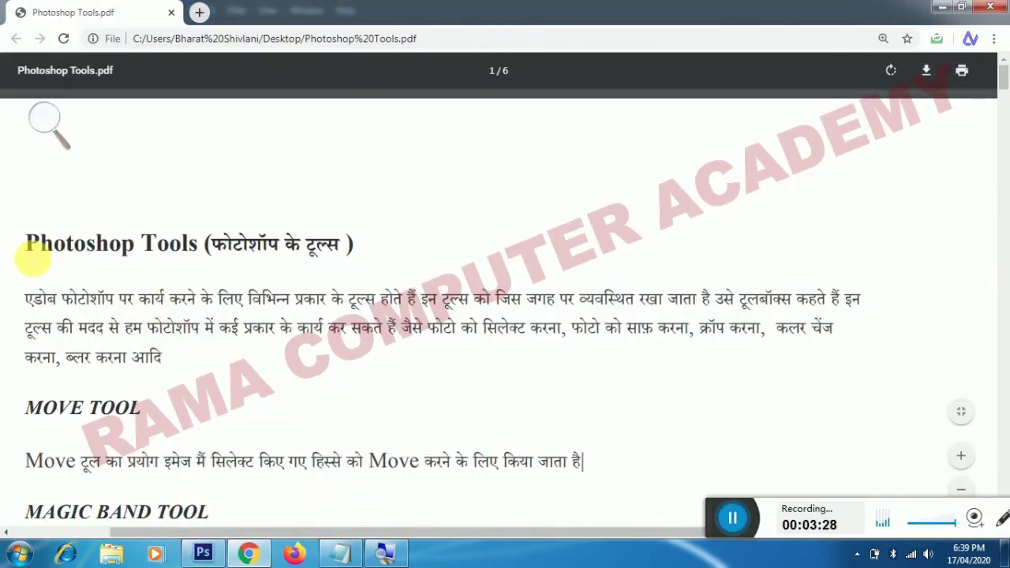
pyautogui.moveTo(30, 251); pyautogui.dragTo(430, 260)
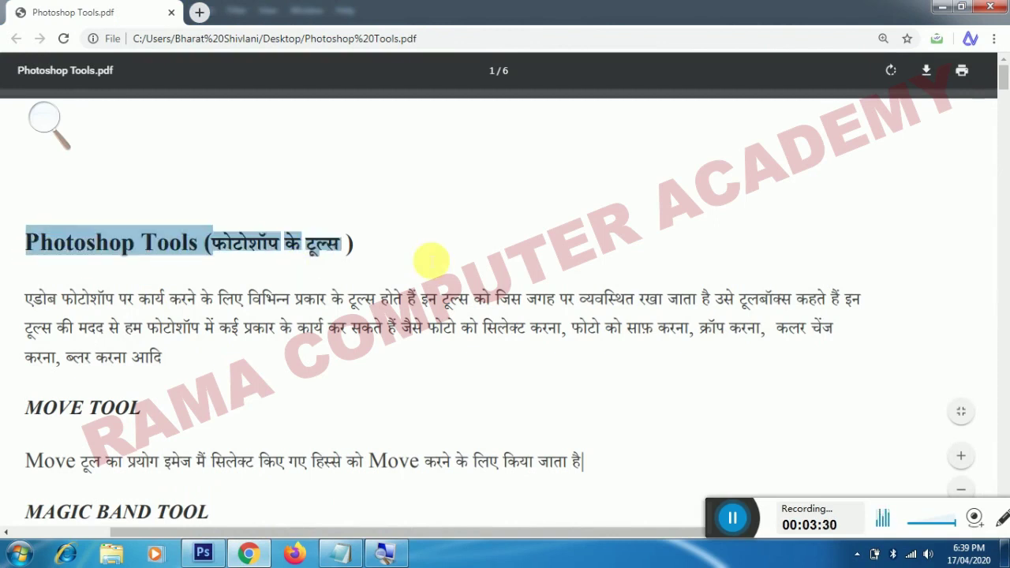
pyautogui.click(34, 303)
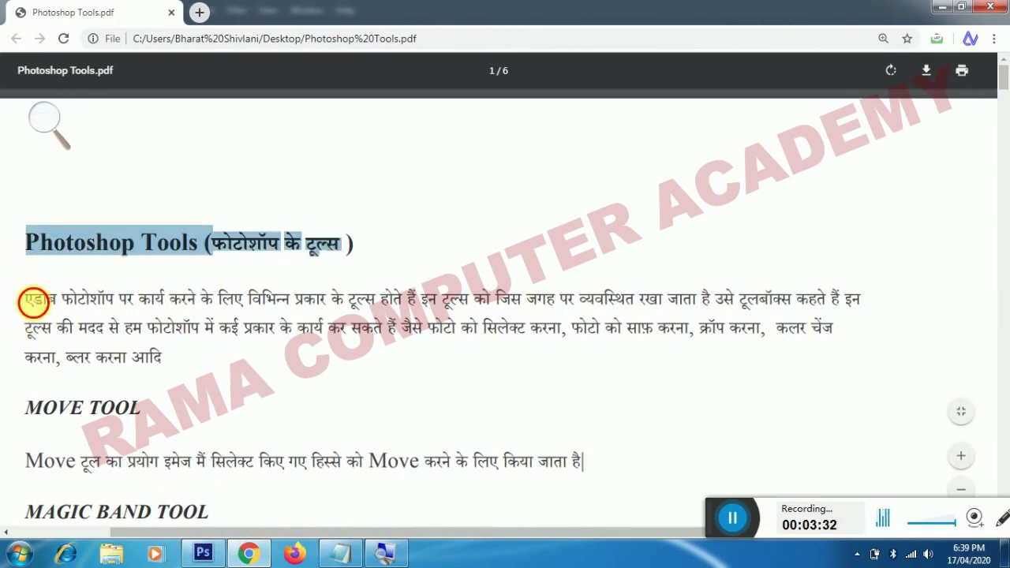
pyautogui.moveTo(34, 302)
pyautogui.mouseDown()
pyautogui.moveTo(418, 299)
pyautogui.moveTo(601, 311)
pyautogui.moveTo(669, 298)
pyautogui.moveTo(890, 316)
pyautogui.moveTo(824, 300)
pyautogui.mouseUp()
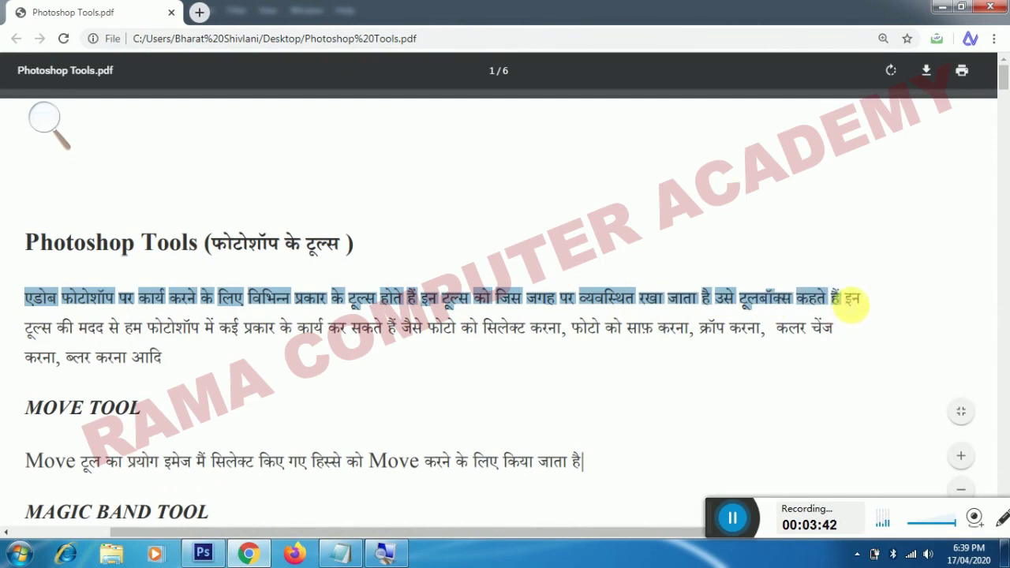
pyautogui.click(355, 309)
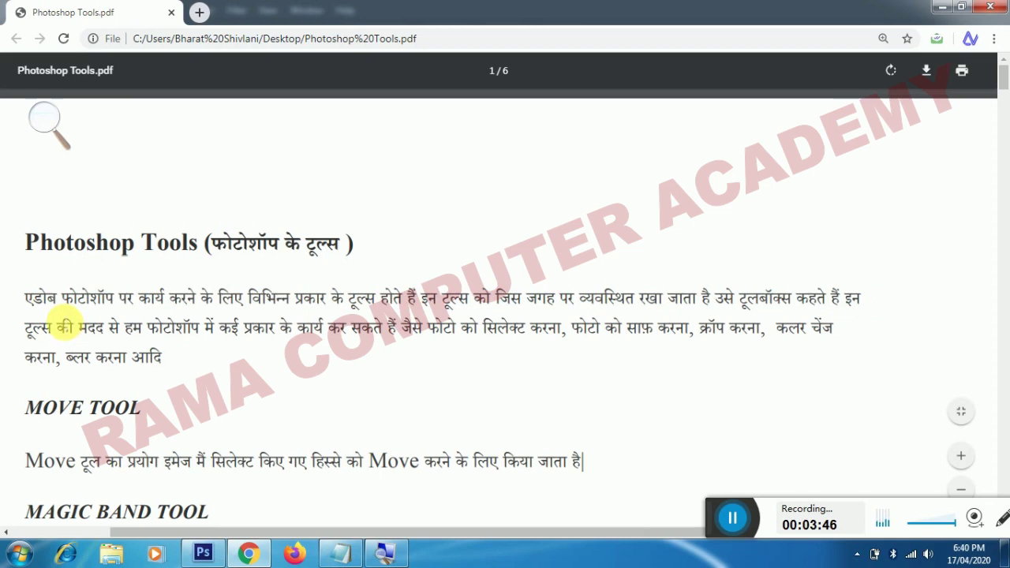
pyautogui.click(203, 550)
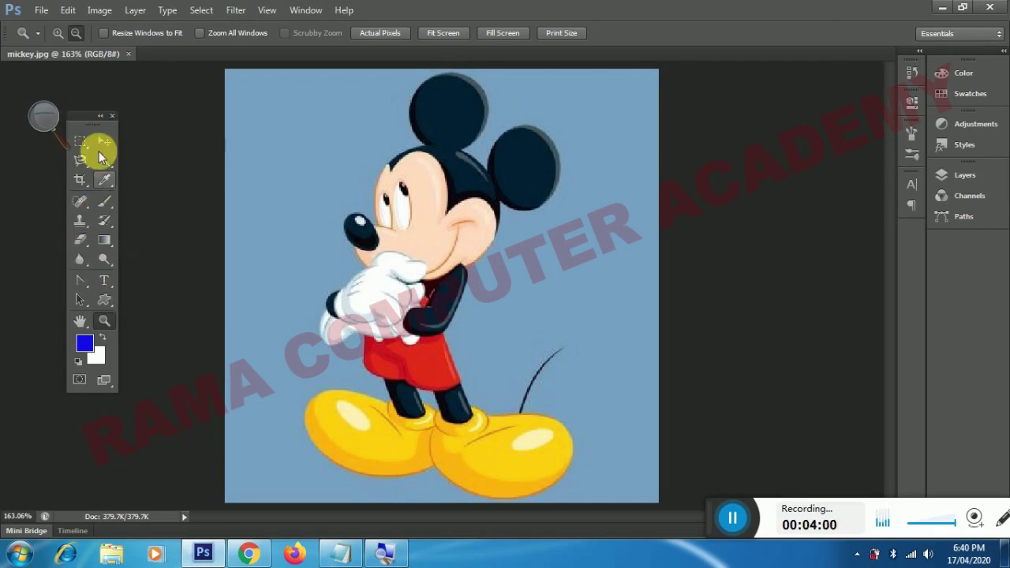
# Move the floating Tools panel beside the image and switch to the Tools PDF
pyautogui.moveTo(92, 118)
pyautogui.mouseDown()
pyautogui.moveTo(160, 126)
pyautogui.moveTo(91, 130)
pyautogui.moveTo(153, 123)
pyautogui.moveTo(130, 123)
pyautogui.mouseUp()
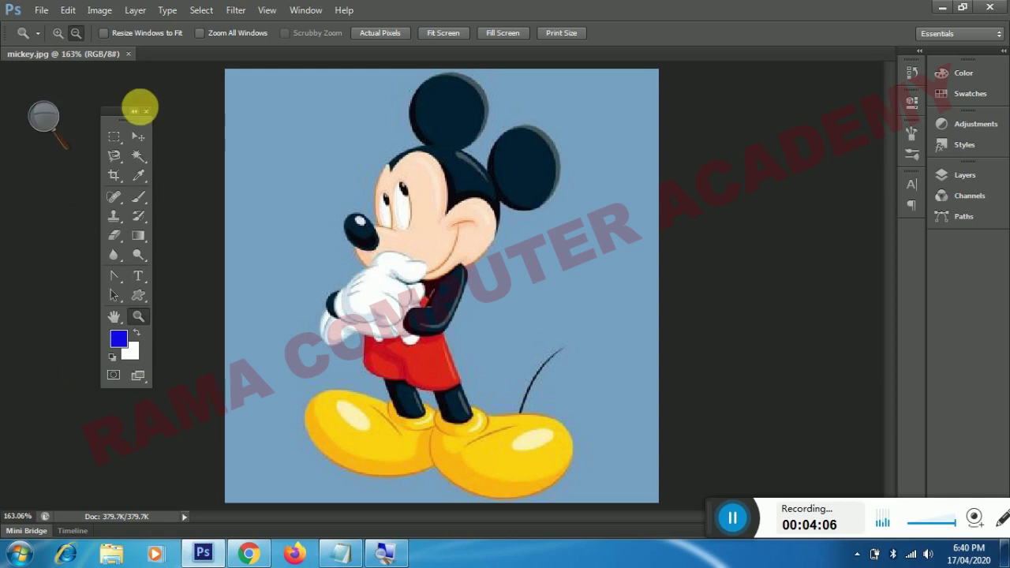
pyautogui.click(249, 553)
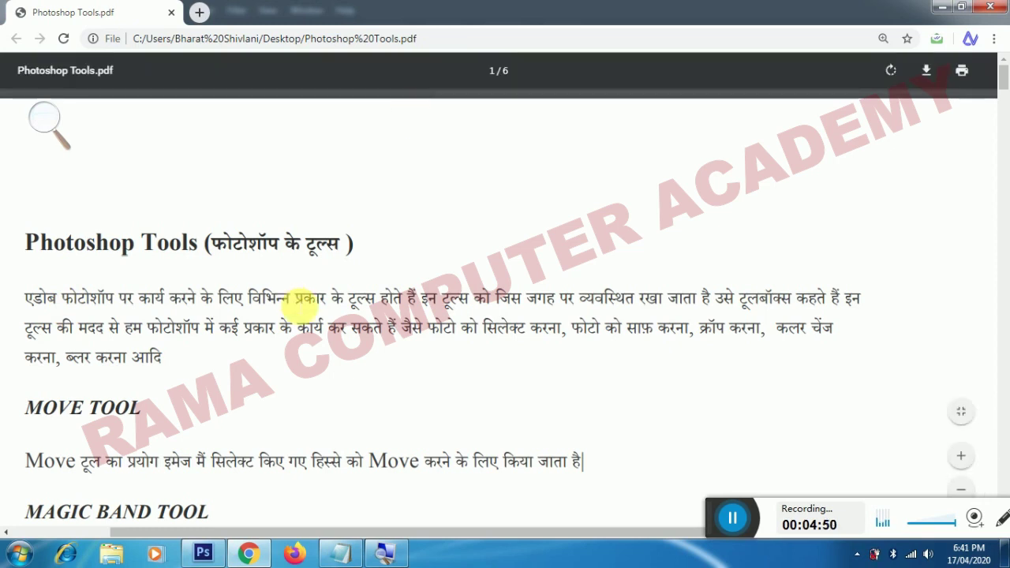
# Scroll the PDF down and highlight the MOVE TOOL heading, then return to Photoshop
pyautogui.scroll(-1, 304, 310)
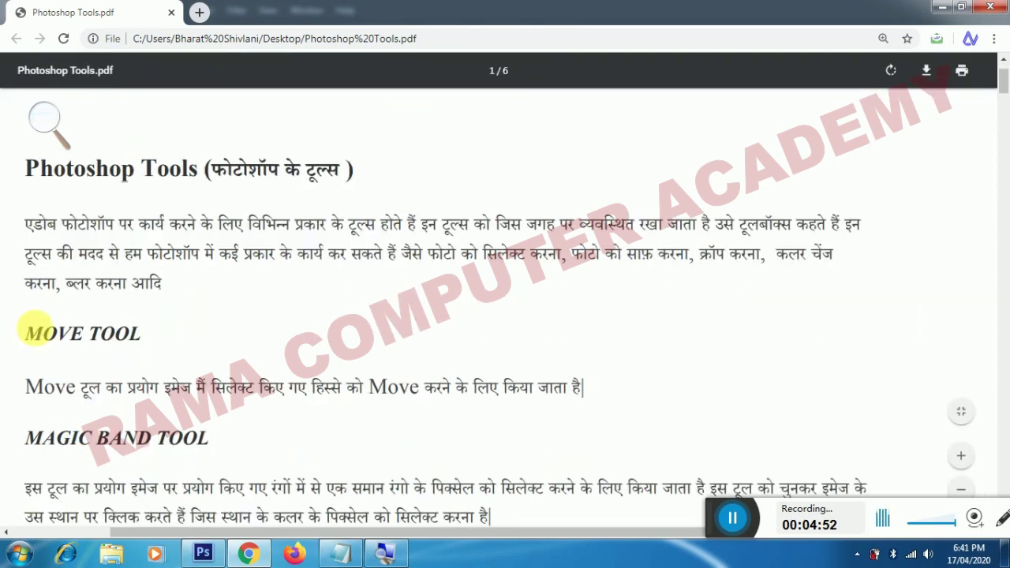
pyautogui.moveTo(29, 334); pyautogui.dragTo(150, 340)
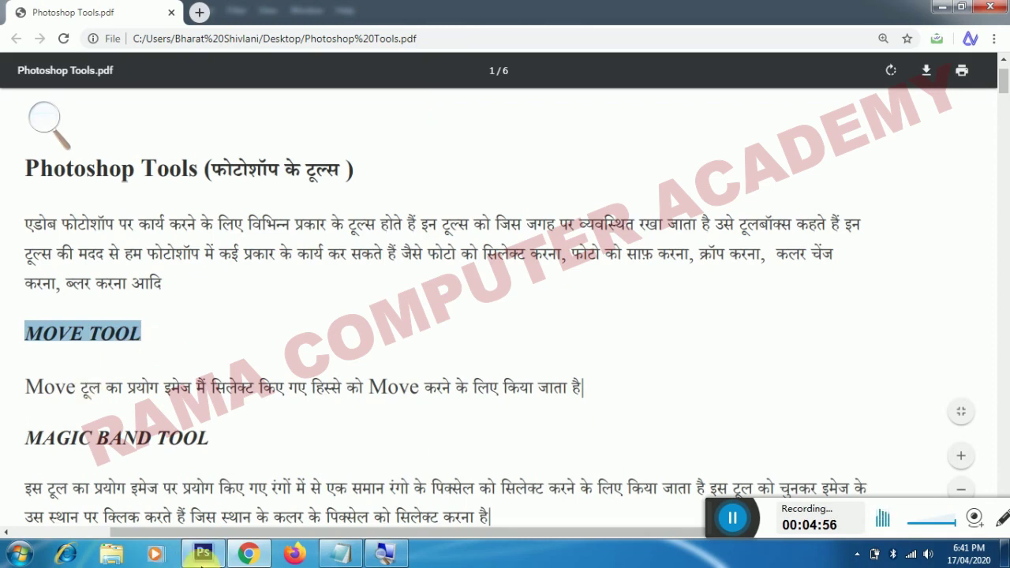
pyautogui.click(203, 553)
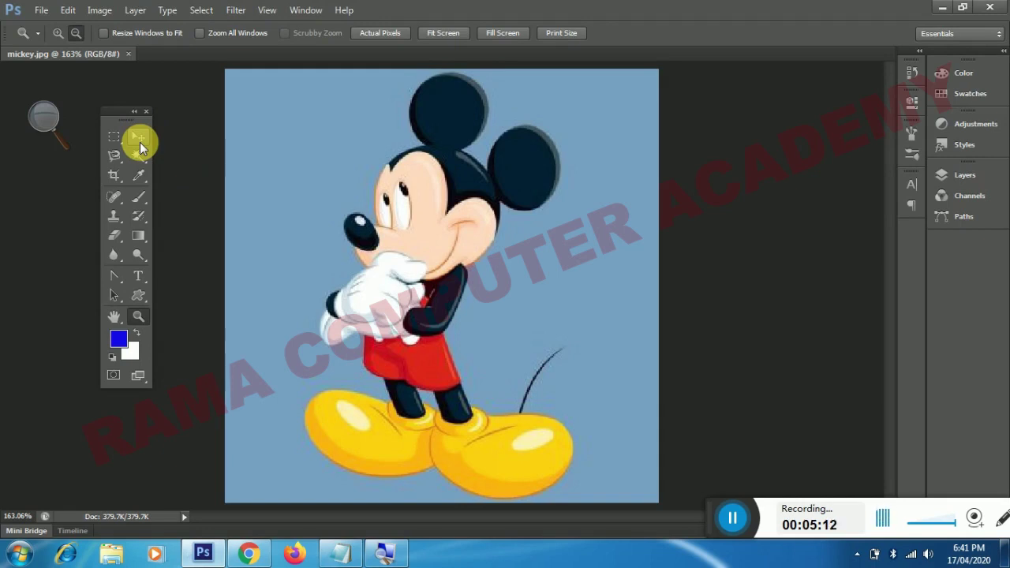
# Pick the Move tool and twice try dragging Mickey, dismissing the locked-layer error each time
pyautogui.click(141, 148)
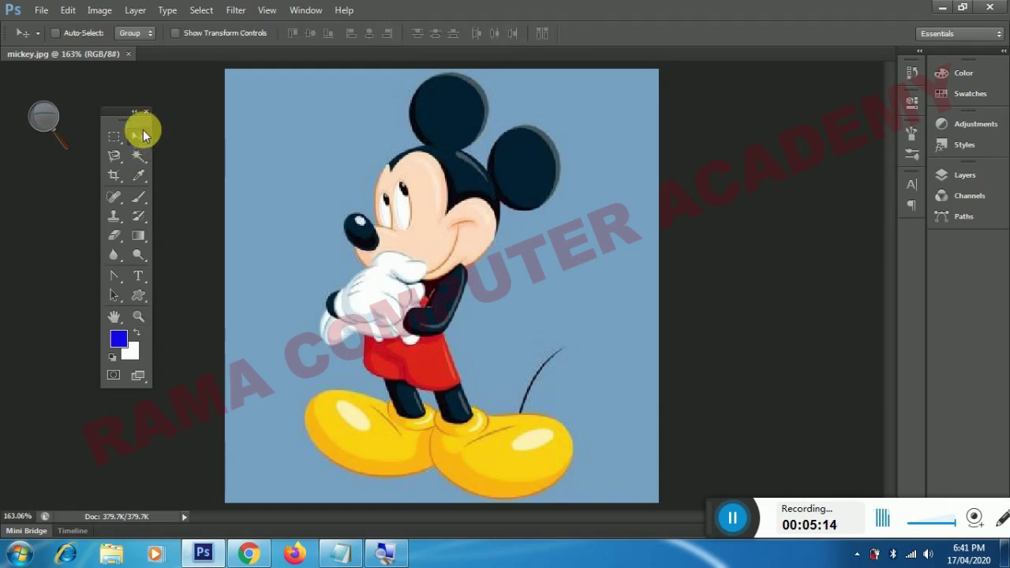
pyautogui.moveTo(361, 163); pyautogui.dragTo(433, 154)
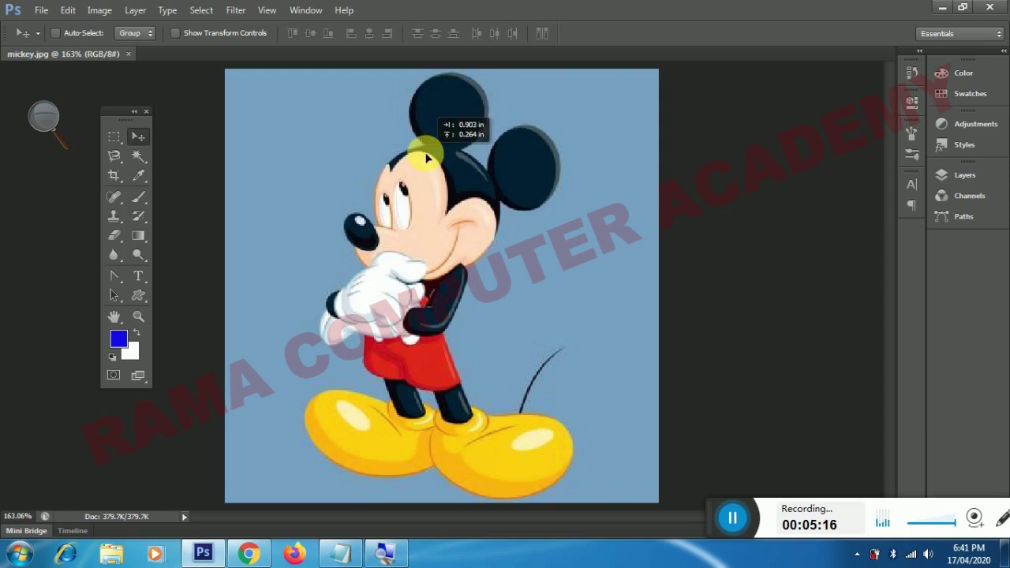
pyautogui.click(495, 221)
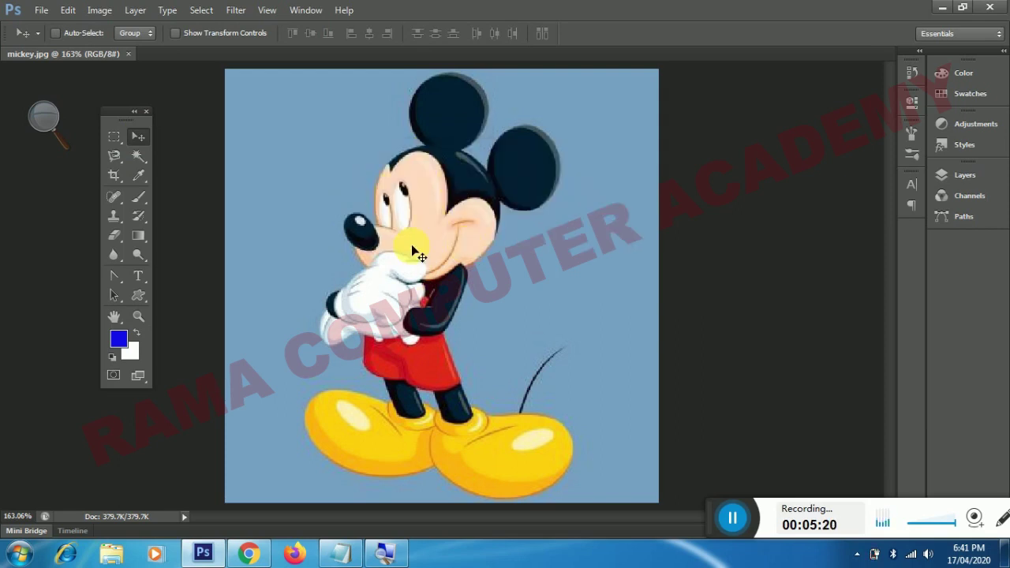
pyautogui.moveTo(442, 224); pyautogui.dragTo(481, 216)
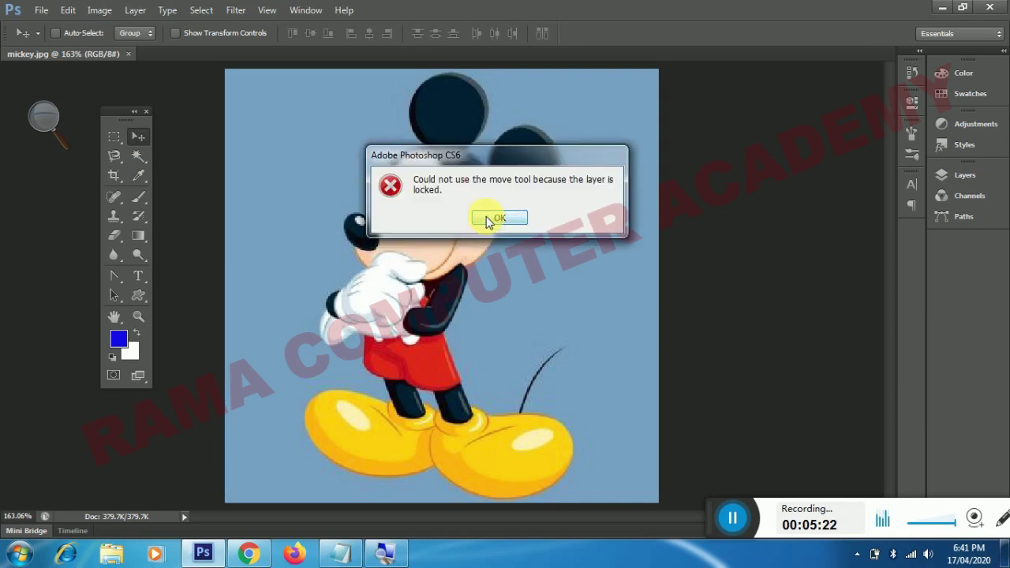
pyautogui.click(493, 218)
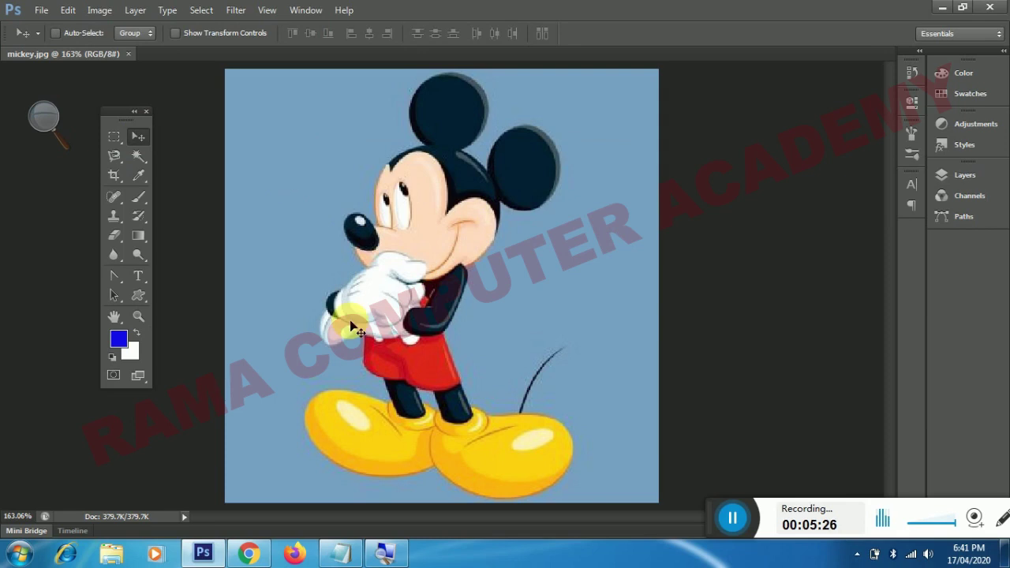
pyautogui.click(258, 546)
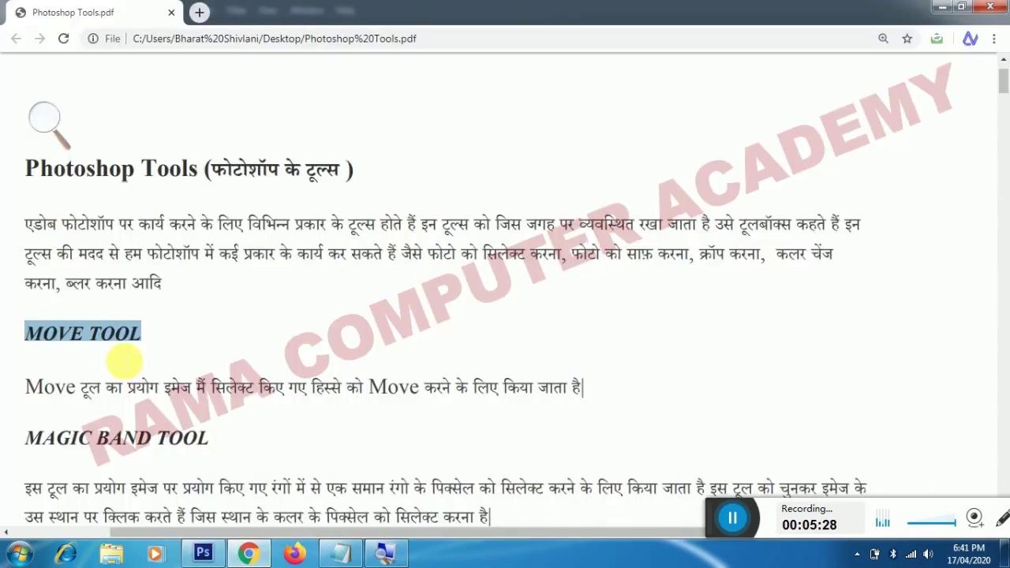
# Highlight the Move tool description line in the PDF, then clear the highlight
pyautogui.moveTo(35, 388)
pyautogui.mouseDown()
pyautogui.moveTo(567, 388)
pyautogui.moveTo(606, 397)
pyautogui.mouseUp()
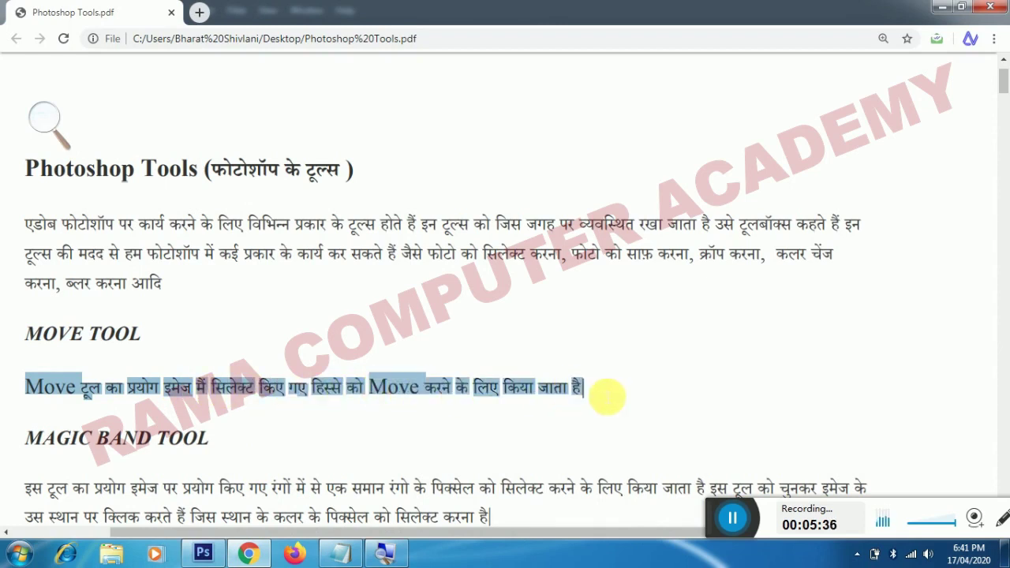
pyautogui.click(606, 395)
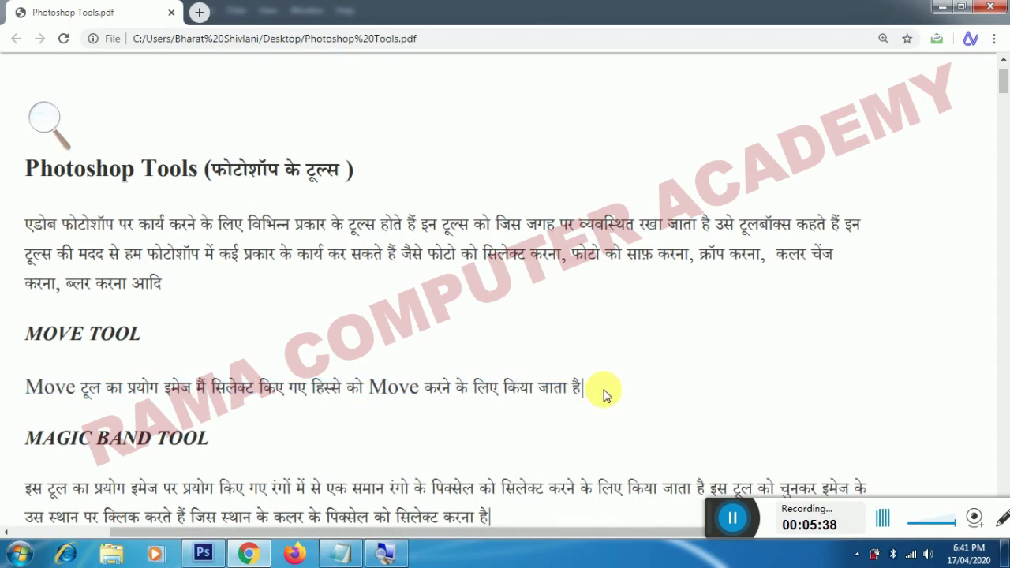
# Back in Photoshop, try moving Mickey once more and dismiss the locked-layer error
pyautogui.click(207, 555)
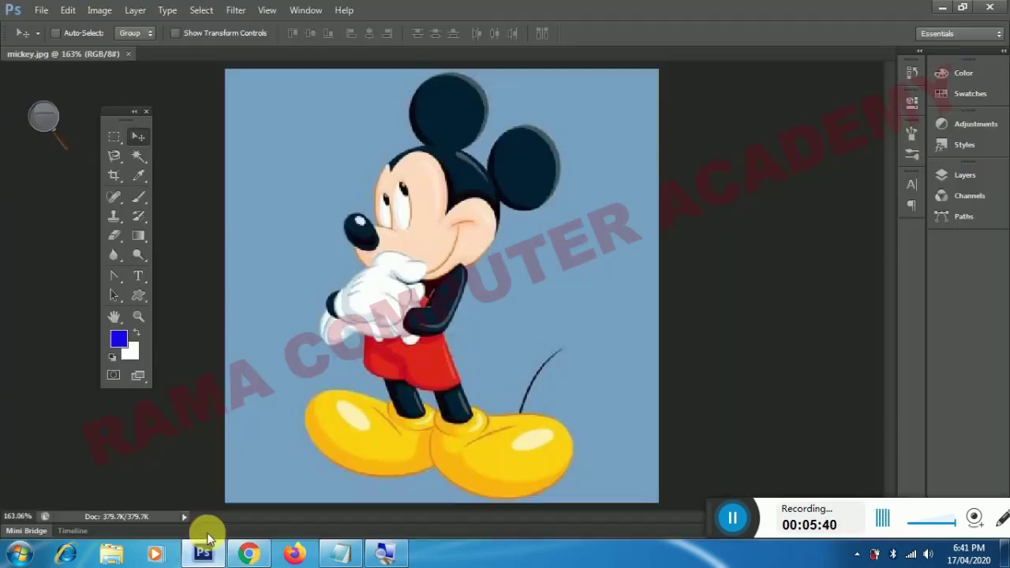
pyautogui.click(461, 274)
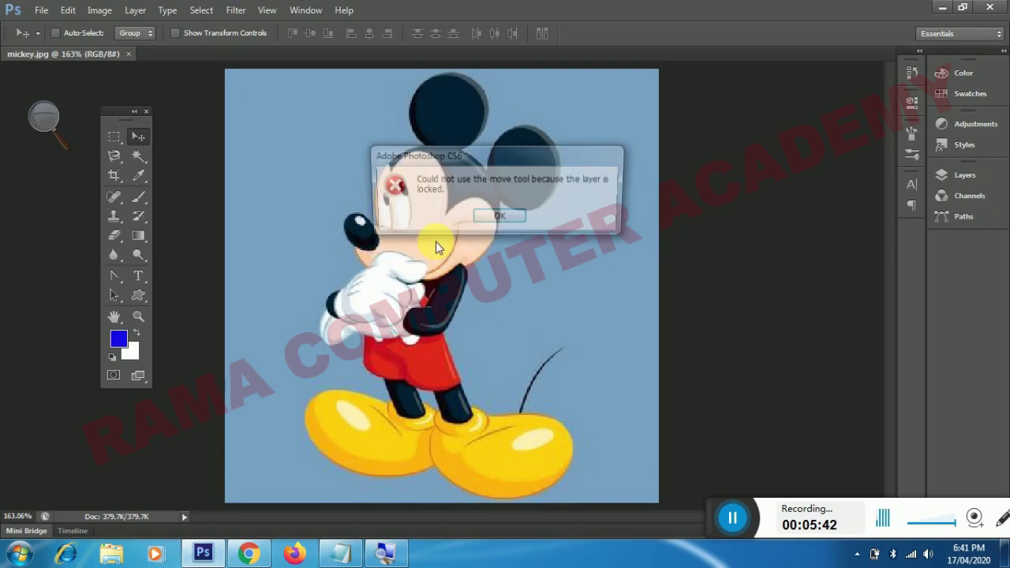
pyautogui.click(482, 220)
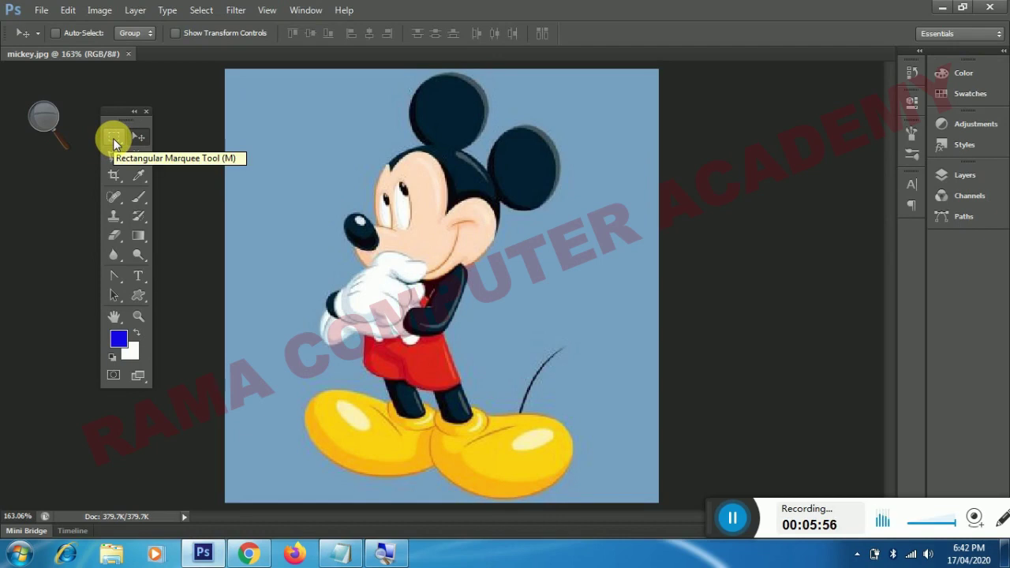
# Skim down through the tool descriptions in the Photoshop Tools PDF in Chrome
pyautogui.click(247, 553)
pyautogui.scroll(-2, 247, 418)
pyautogui.scroll(-2, 247, 405)
pyautogui.scroll(-2, 246, 404)
pyautogui.scroll(-5, 245, 404)
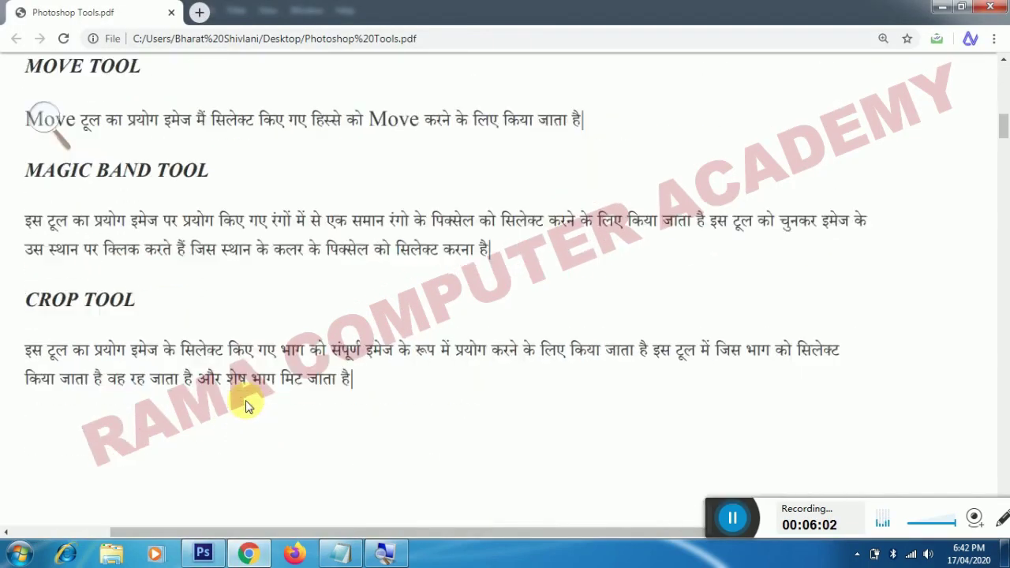
pyautogui.scroll(-2, 245, 405)
pyautogui.scroll(-3, 245, 405)
pyautogui.scroll(-2, 246, 405)
pyautogui.scroll(-4, 246, 405)
pyautogui.scroll(-1, 245, 405)
pyautogui.scroll(-2, 245, 405)
pyautogui.scroll(-4, 245, 405)
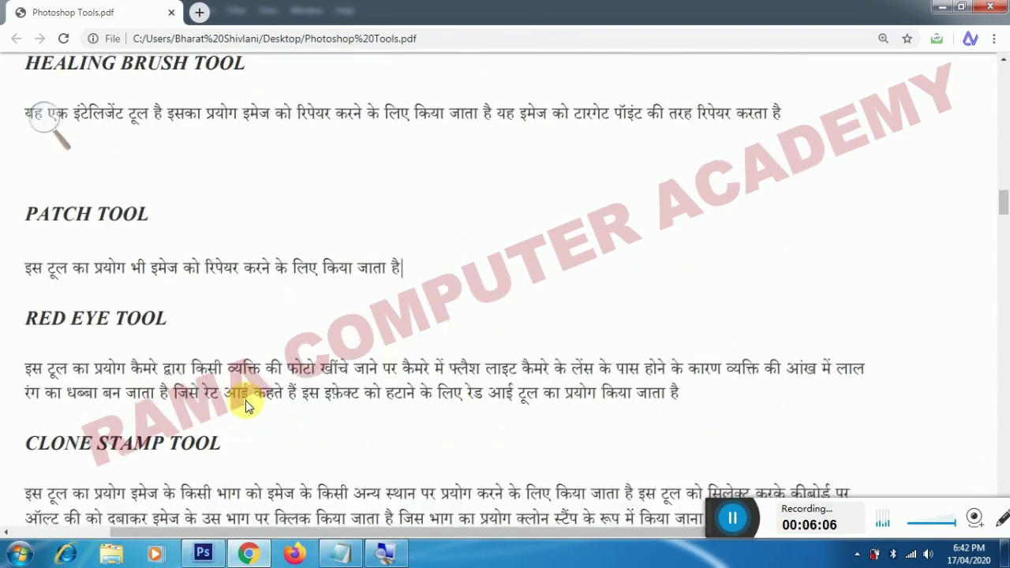
pyautogui.scroll(-2, 245, 405)
# Scroll the PDF back to the top and return to mickey.jpg in Photoshop
pyautogui.scroll(4, 245, 405)
pyautogui.scroll(4, 246, 405)
pyautogui.scroll(5, 245, 404)
pyautogui.scroll(-2, 246, 405)
pyautogui.scroll(2, 246, 405)
pyautogui.scroll(1, 246, 405)
pyautogui.scroll(4, 245, 400)
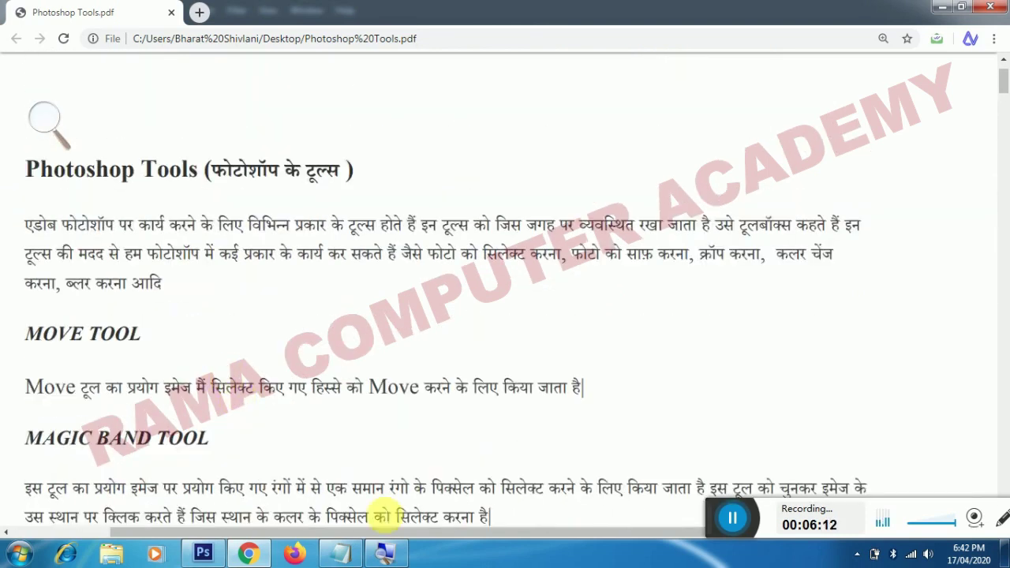
pyautogui.click(220, 555)
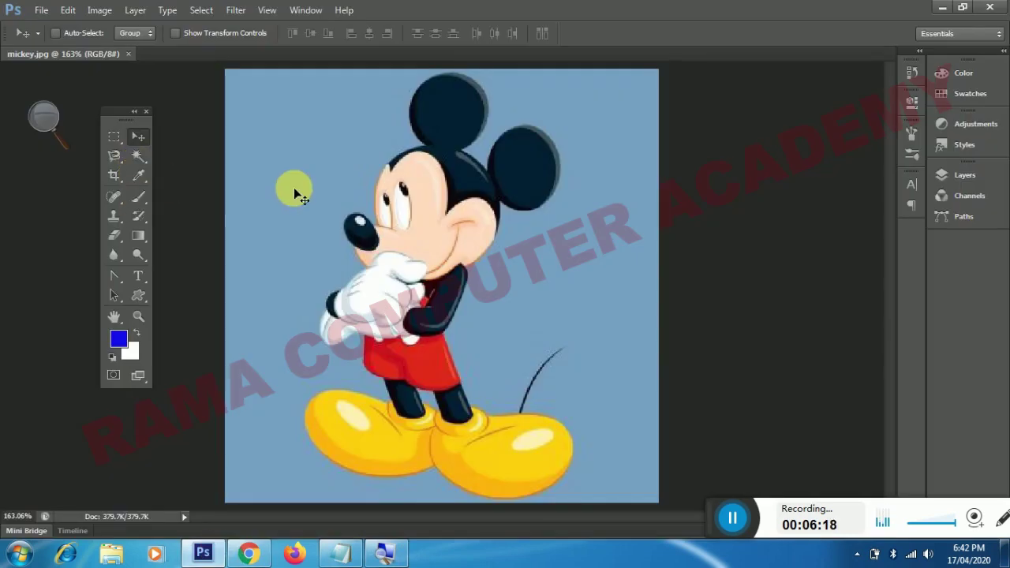
# Draw a rectangular marquee around Mickey's head, deselect it, then drag a new one
pyautogui.click(117, 137)
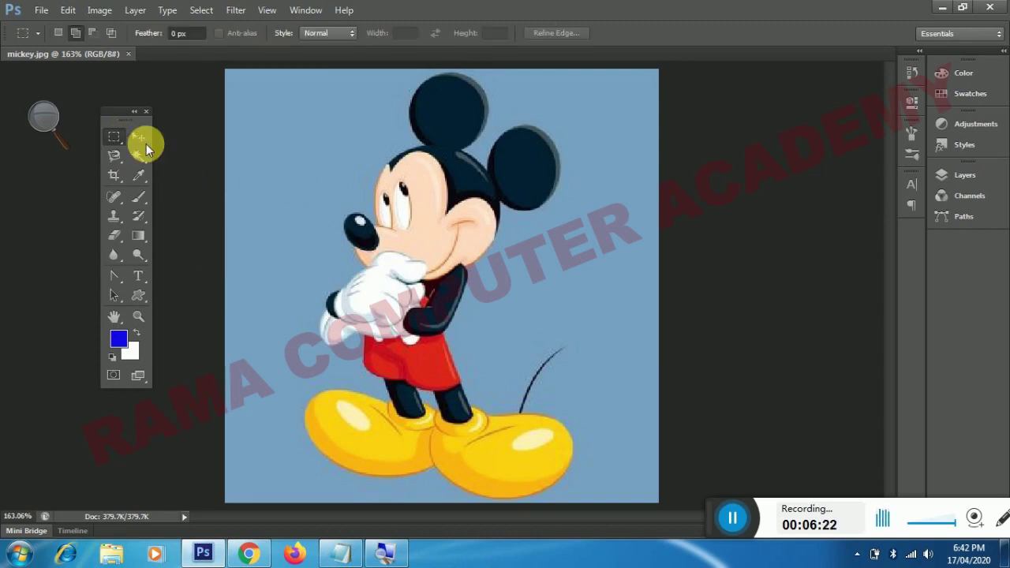
pyautogui.moveTo(307, 83)
pyautogui.mouseDown()
pyautogui.moveTo(382, 192)
pyautogui.moveTo(582, 285)
pyautogui.mouseUp()
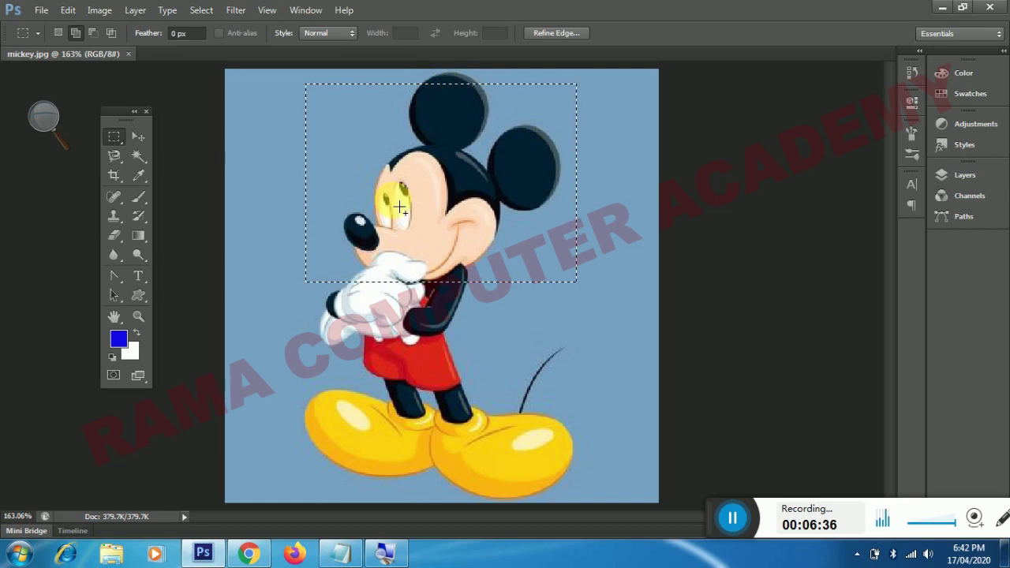
pyautogui.click(204, 12)
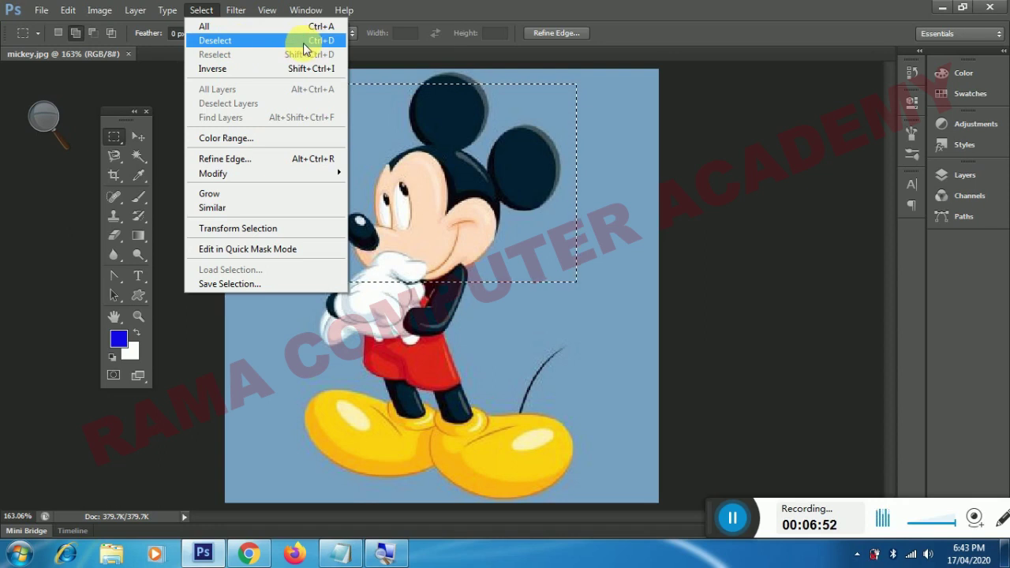
pyautogui.click(300, 46)
pyautogui.click(198, 11)
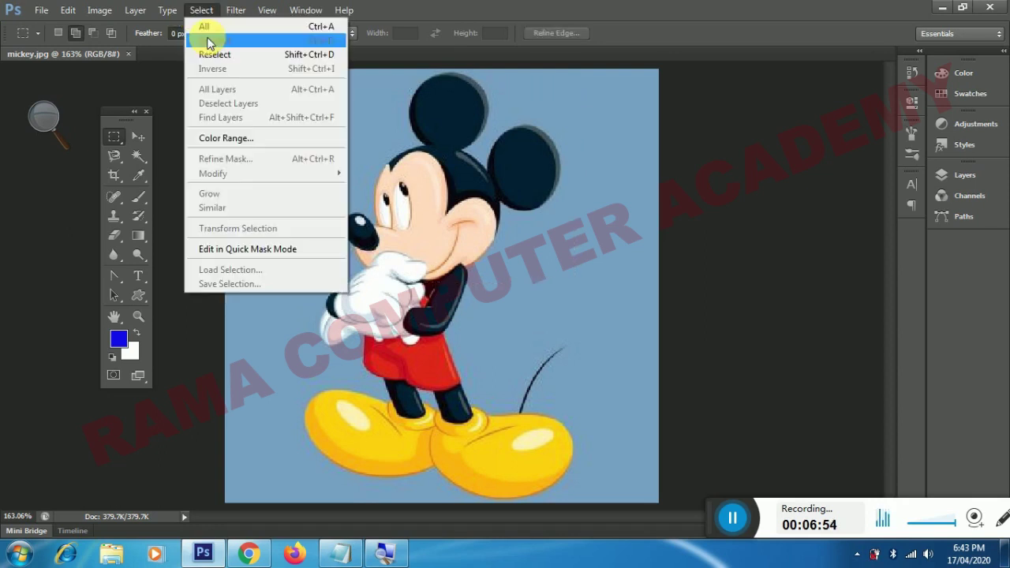
pyautogui.click(327, 103)
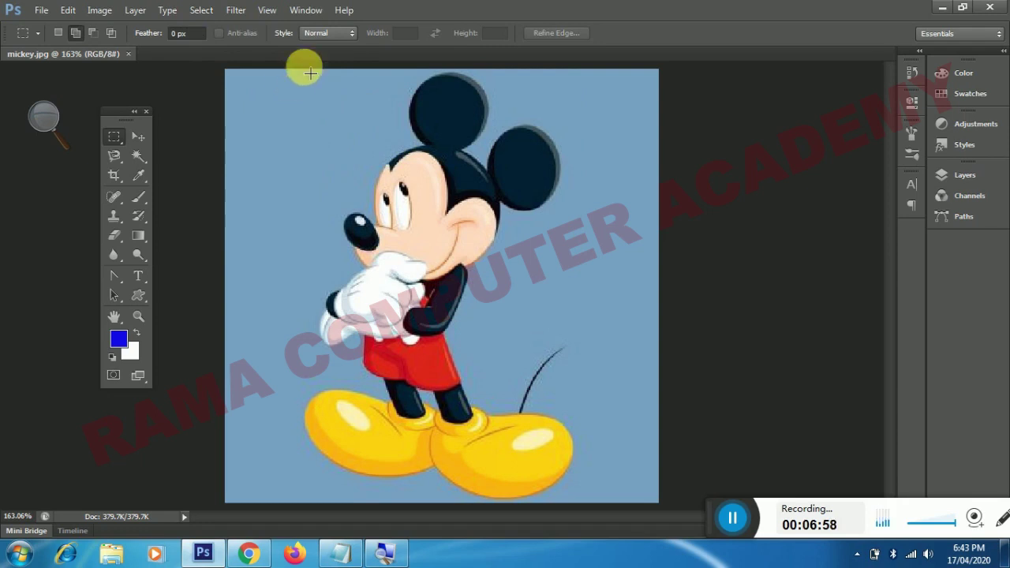
pyautogui.moveTo(313, 78); pyautogui.dragTo(575, 297)
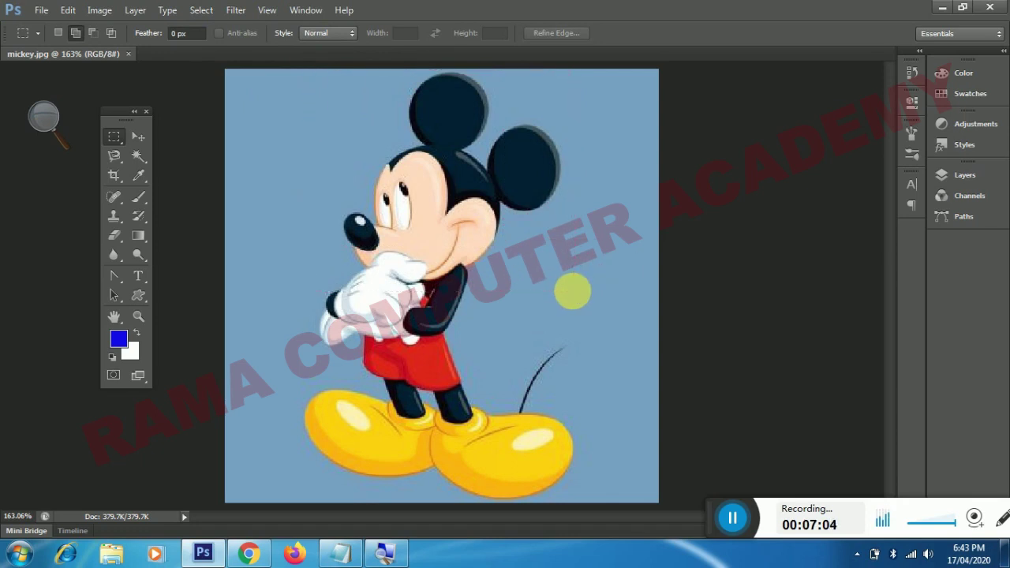
pyautogui.click(69, 10)
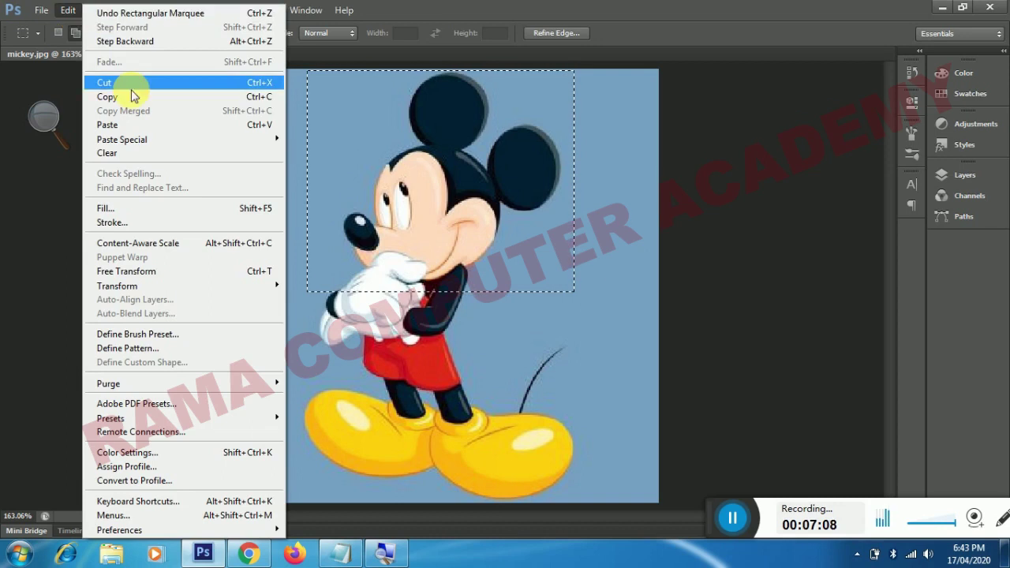
pyautogui.click(131, 97)
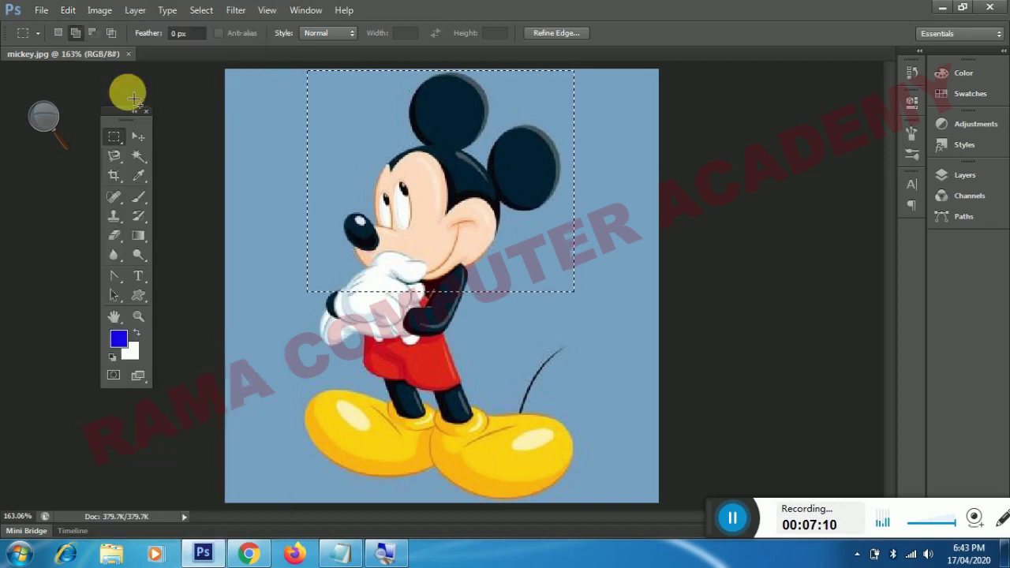
pyautogui.click(69, 11)
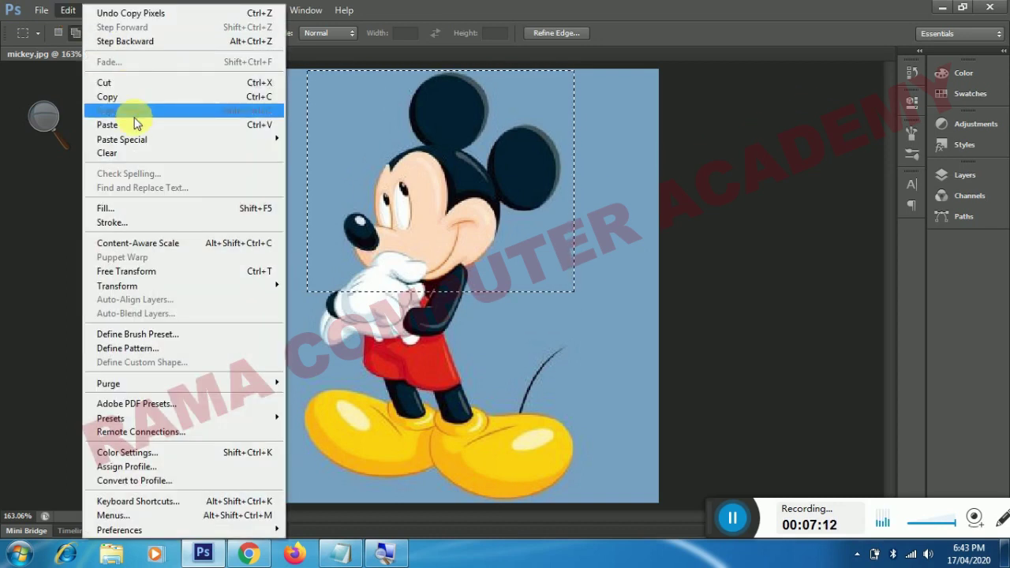
pyautogui.click(134, 124)
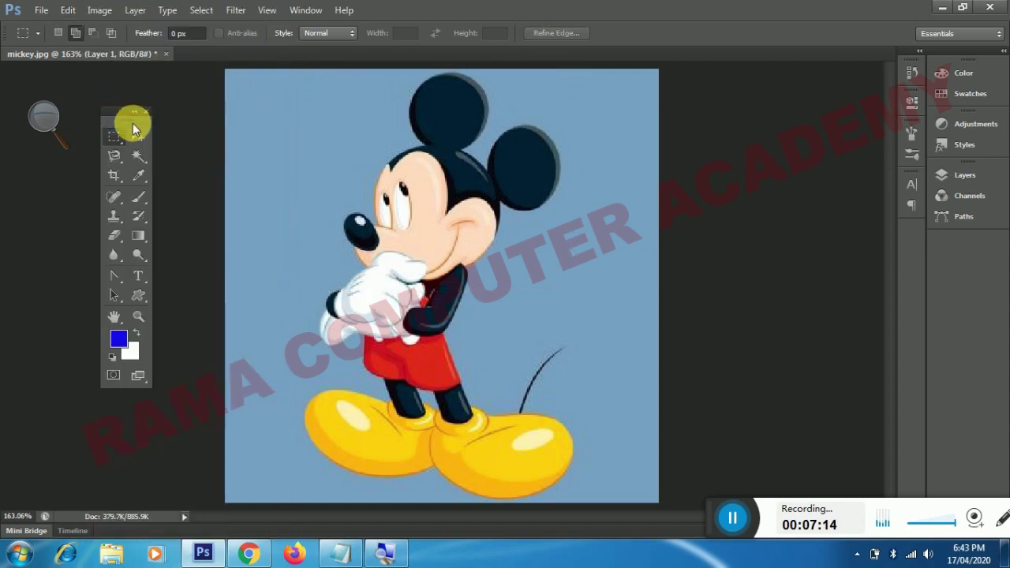
pyautogui.click(140, 136)
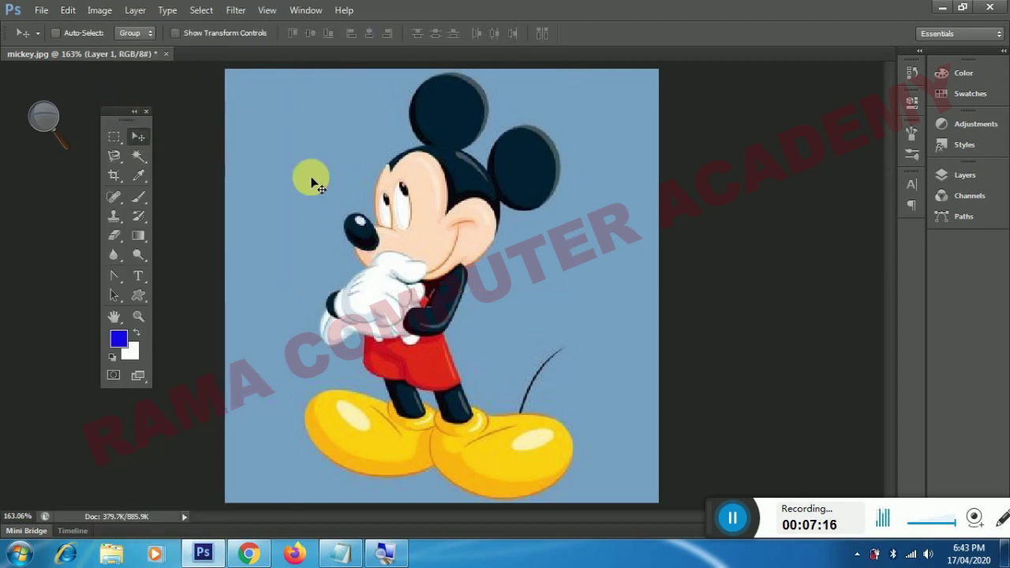
pyautogui.moveTo(408, 185)
pyautogui.mouseDown()
pyautogui.moveTo(402, 219)
pyautogui.moveTo(625, 258)
pyautogui.mouseUp()
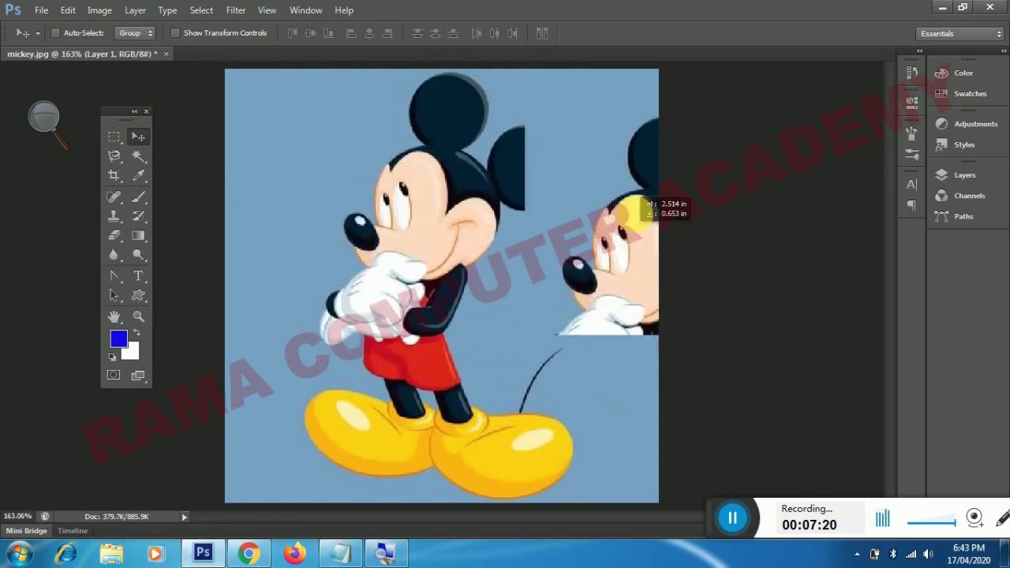
pyautogui.moveTo(624, 256)
pyautogui.mouseDown()
pyautogui.moveTo(598, 220)
pyautogui.moveTo(225, 304)
pyautogui.moveTo(228, 230)
pyautogui.moveTo(418, 221)
pyautogui.moveTo(414, 202)
pyautogui.moveTo(552, 165)
pyautogui.moveTo(505, 336)
pyautogui.moveTo(379, 273)
pyautogui.moveTo(392, 154)
pyautogui.moveTo(537, 119)
pyautogui.moveTo(505, 229)
pyautogui.moveTo(430, 300)
pyautogui.moveTo(419, 150)
pyautogui.moveTo(401, 194)
pyautogui.moveTo(355, 232)
pyautogui.moveTo(384, 221)
pyautogui.moveTo(363, 211)
pyautogui.moveTo(384, 206)
pyautogui.mouseUp()
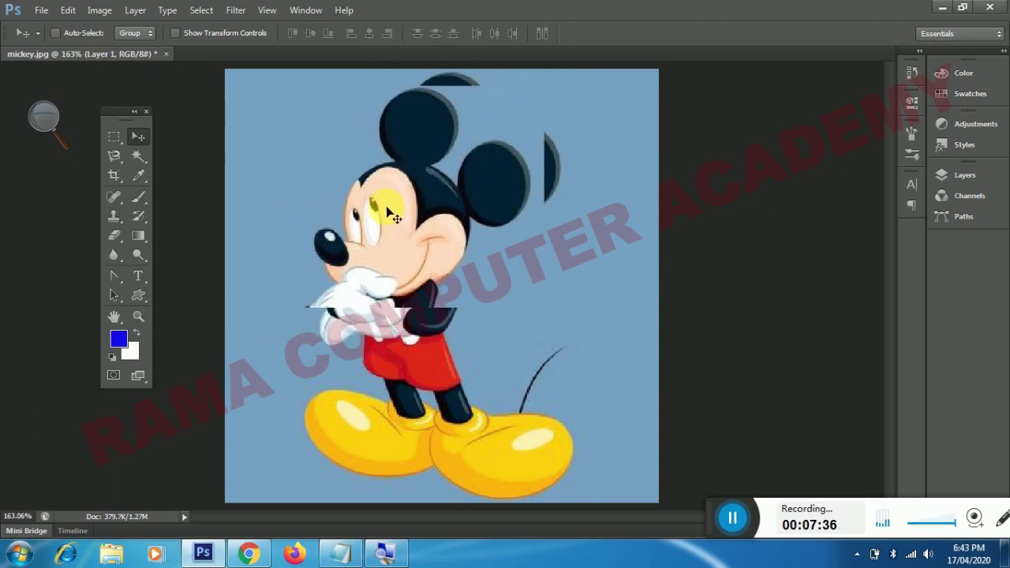
pyautogui.rightClick(385, 214)
pyautogui.click(333, 210)
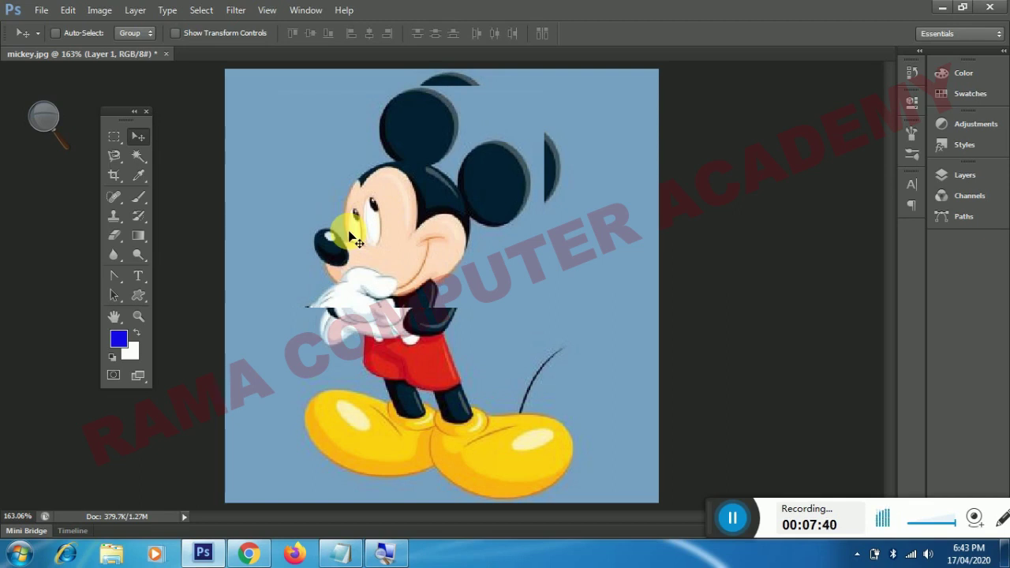
pyautogui.hotkey('ctrl', 'alt', 'z')
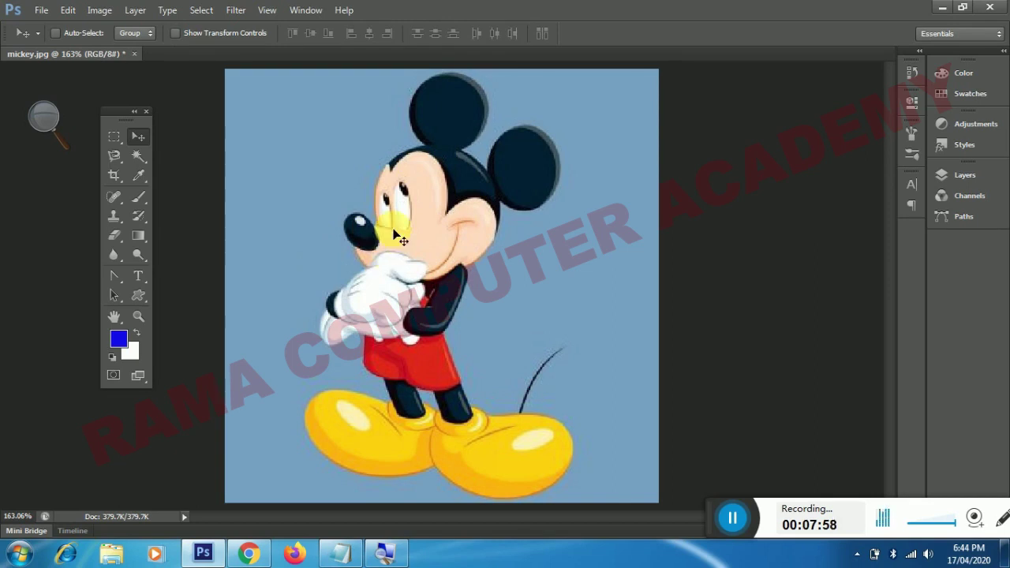
# Attempt to move the locked Background, dismiss the warning, and show the Layers panel
pyautogui.moveTo(409, 235); pyautogui.dragTo(424, 272)
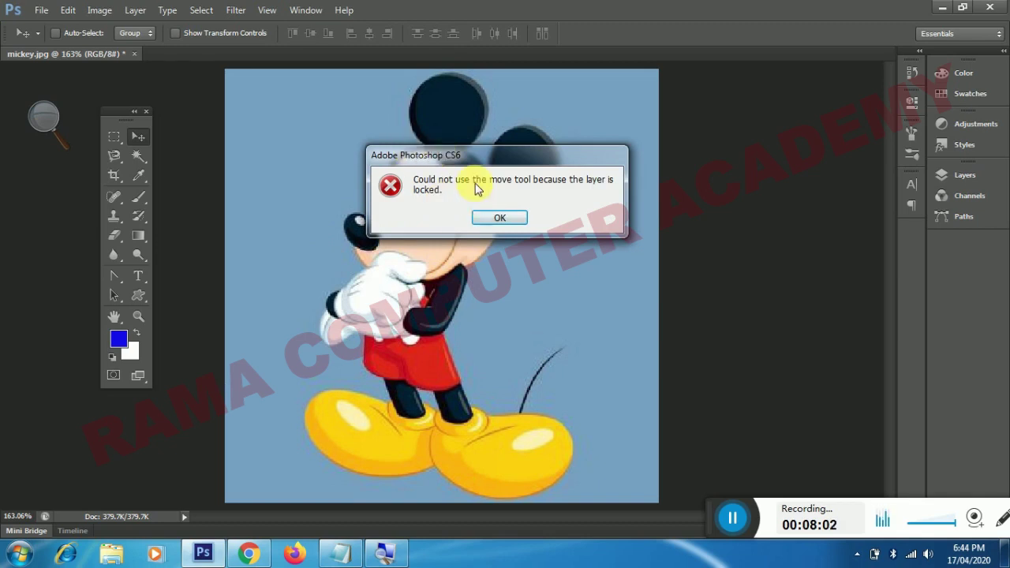
pyautogui.click(499, 221)
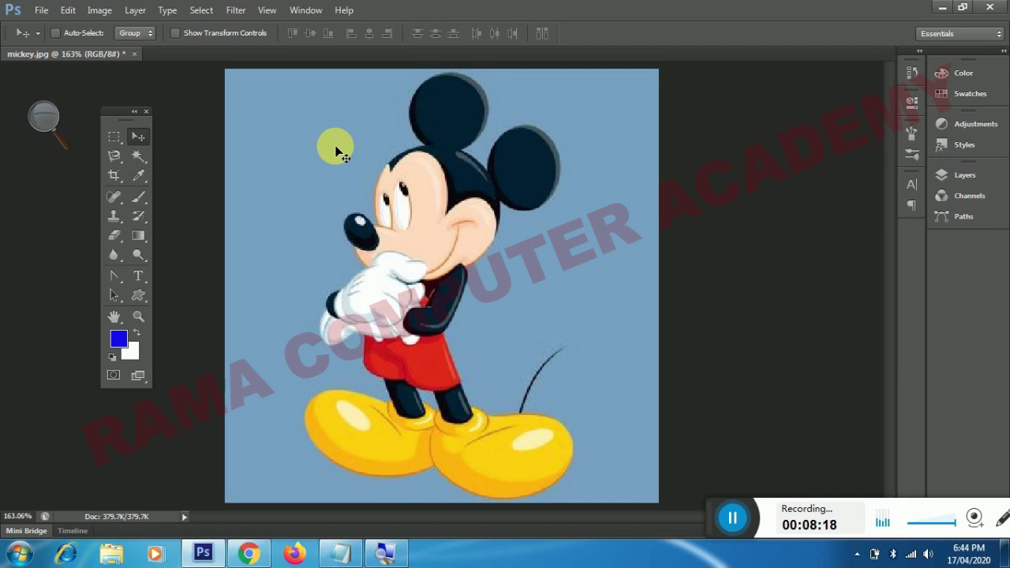
pyautogui.click(308, 10)
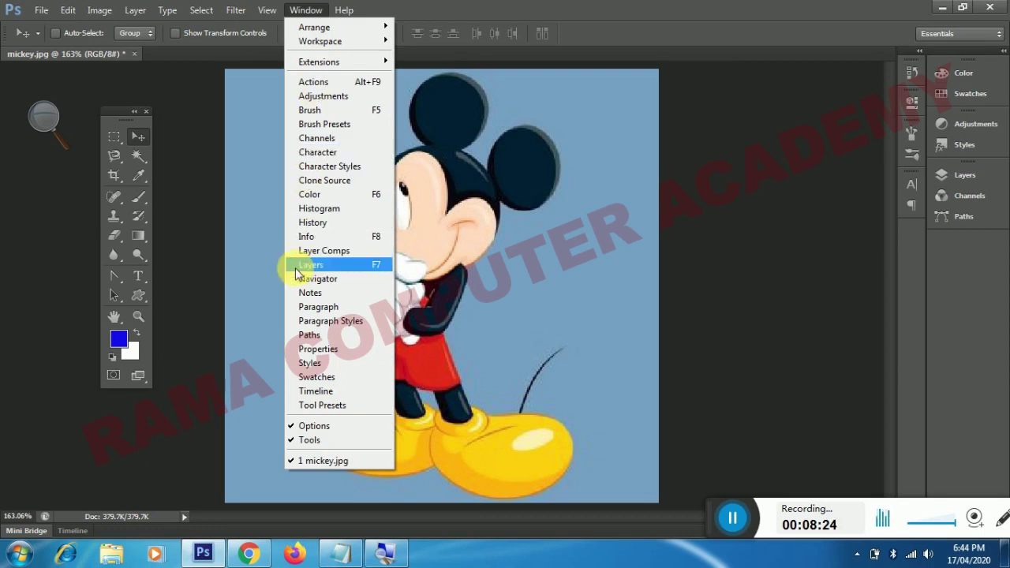
pyautogui.click(363, 267)
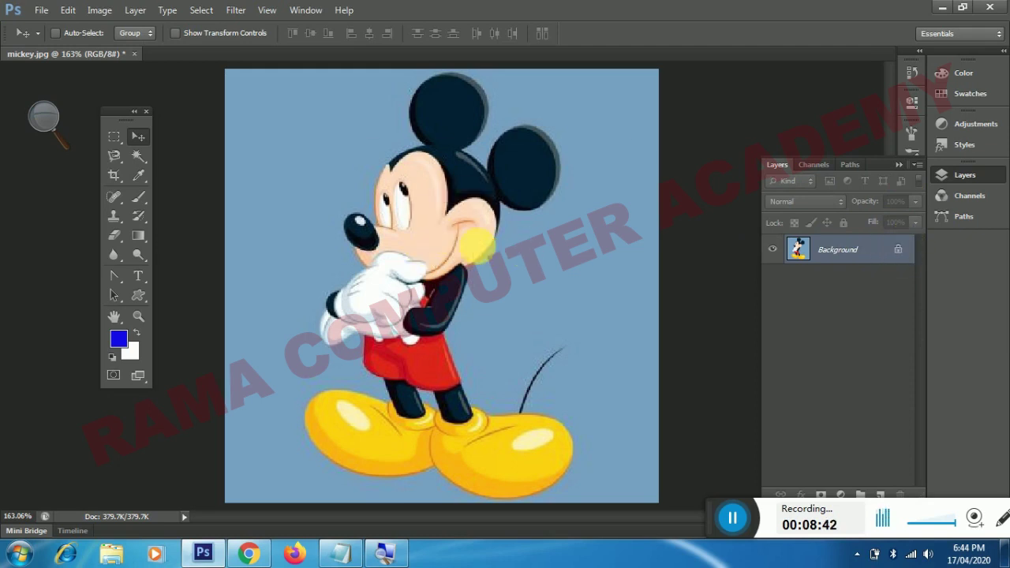
# Retry moving the locked image and dismiss the repeated locked-layer warnings
pyautogui.click(488, 251)
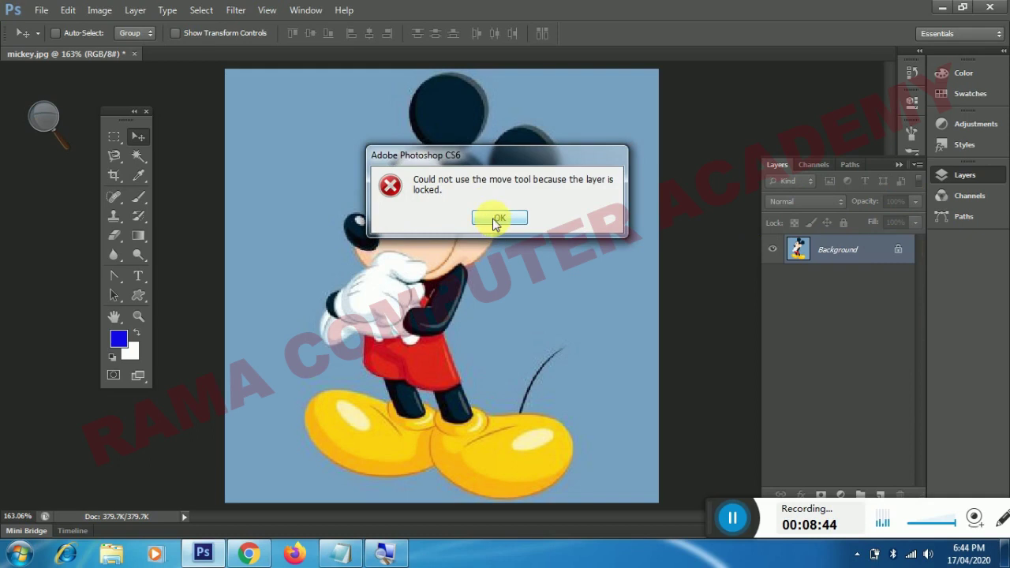
pyautogui.click(495, 220)
pyautogui.click(485, 235)
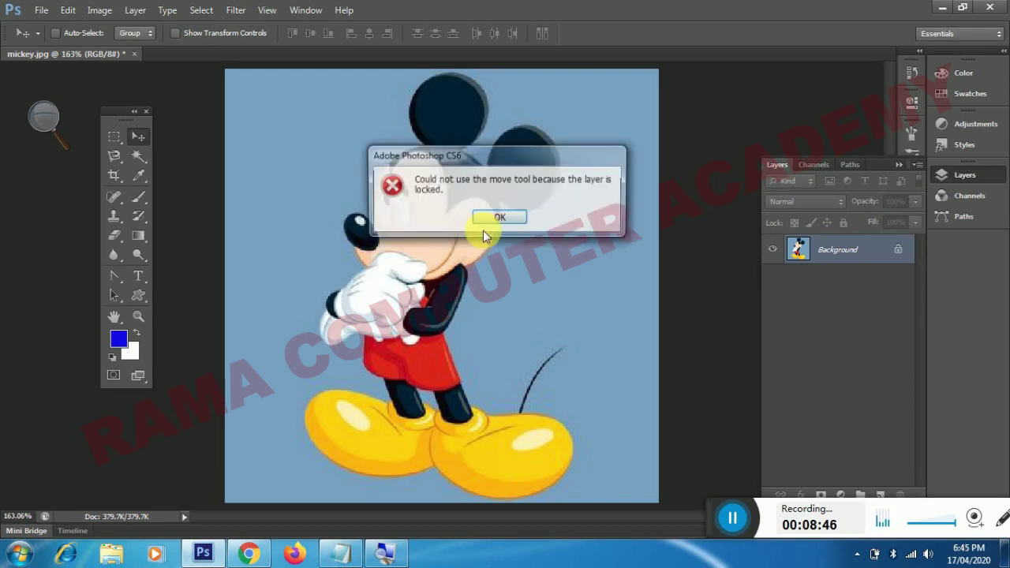
pyautogui.click(493, 219)
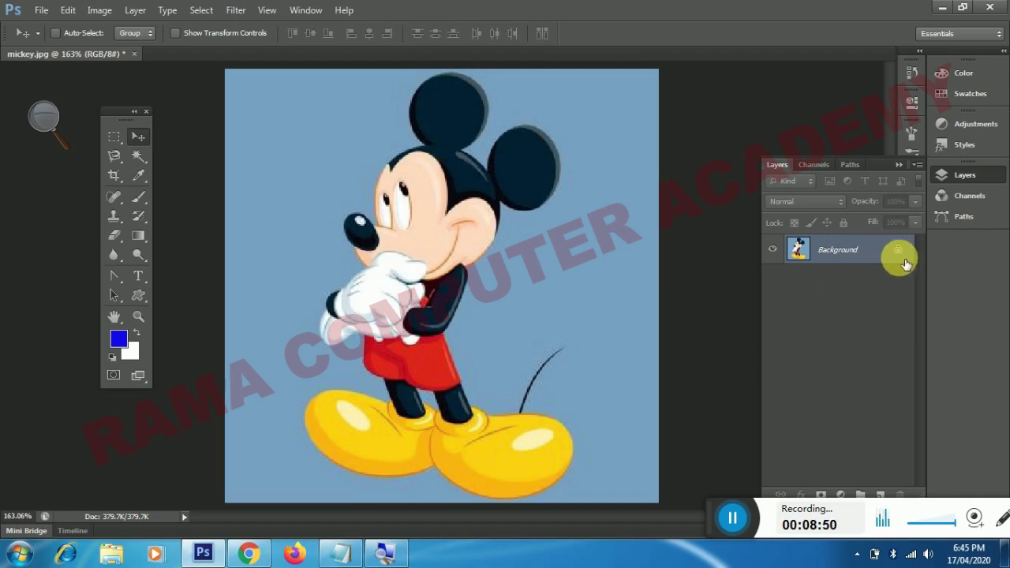
# Convert the Background into Layer 0 via the New Layer dialog and test-drag it
pyautogui.doubleClick(835, 253)
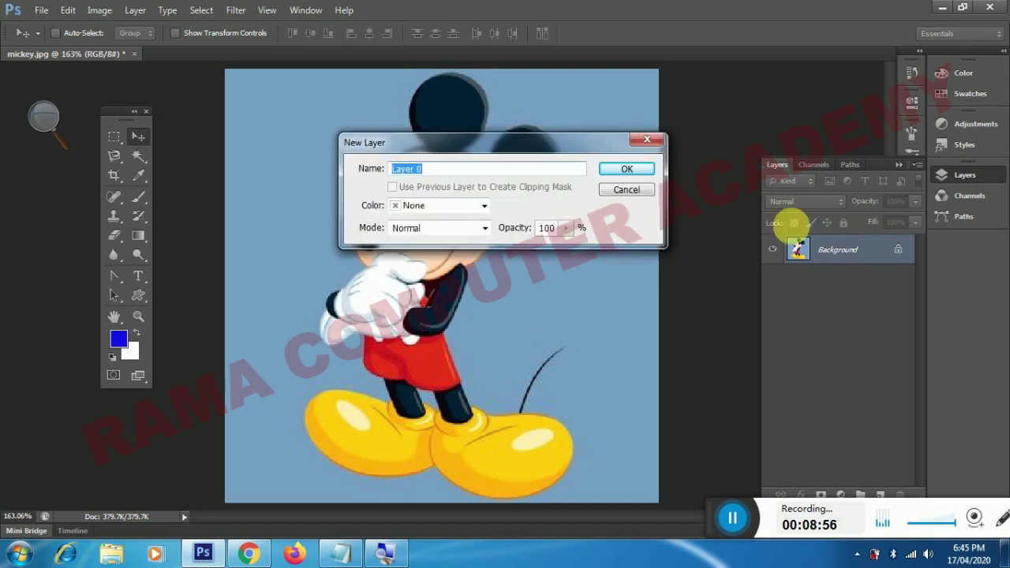
pyautogui.click(627, 171)
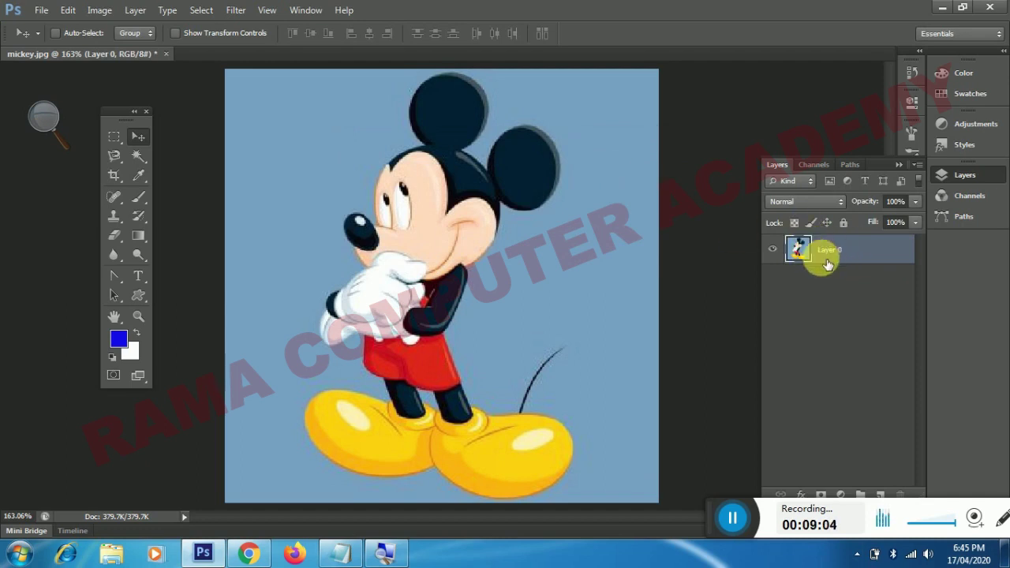
pyautogui.moveTo(403, 208)
pyautogui.mouseDown()
pyautogui.moveTo(343, 255)
pyautogui.moveTo(406, 231)
pyautogui.moveTo(397, 166)
pyautogui.mouseUp()
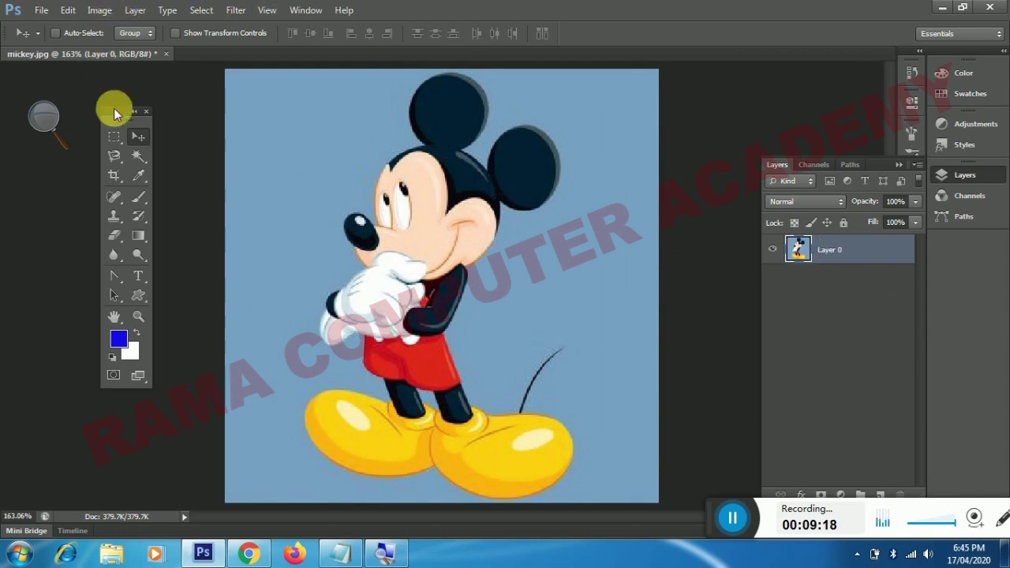
# Copy a rectangle around Mickey's head and paste it onto a new Layer 1
pyautogui.click(114, 137)
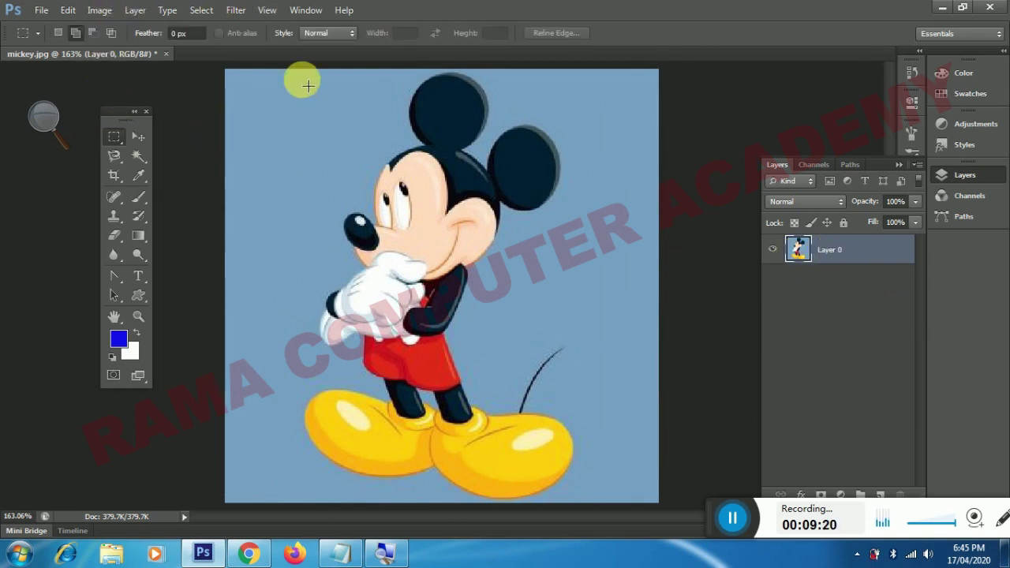
pyautogui.moveTo(326, 79); pyautogui.dragTo(530, 302)
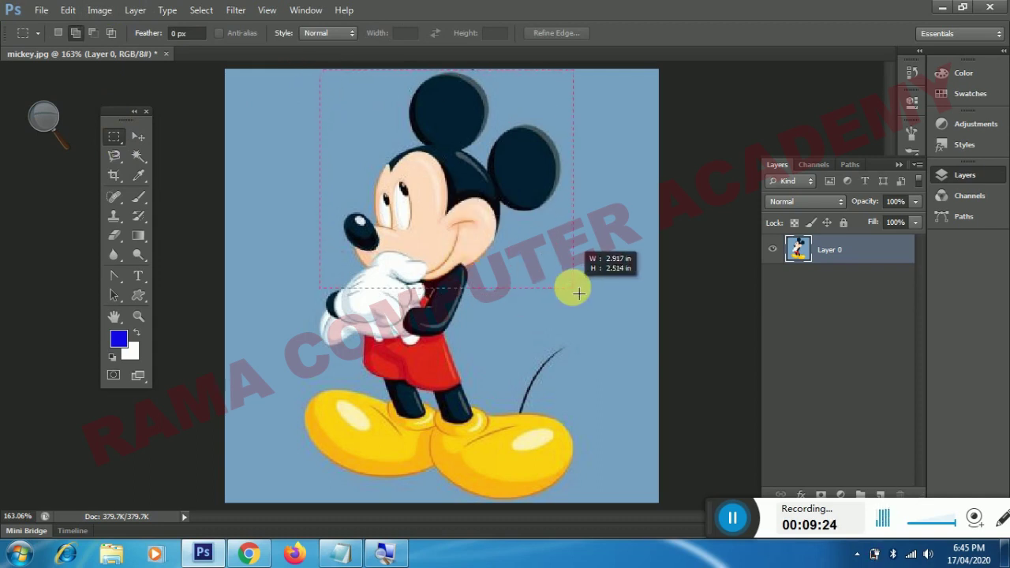
pyautogui.moveTo(529, 302); pyautogui.dragTo(572, 288)
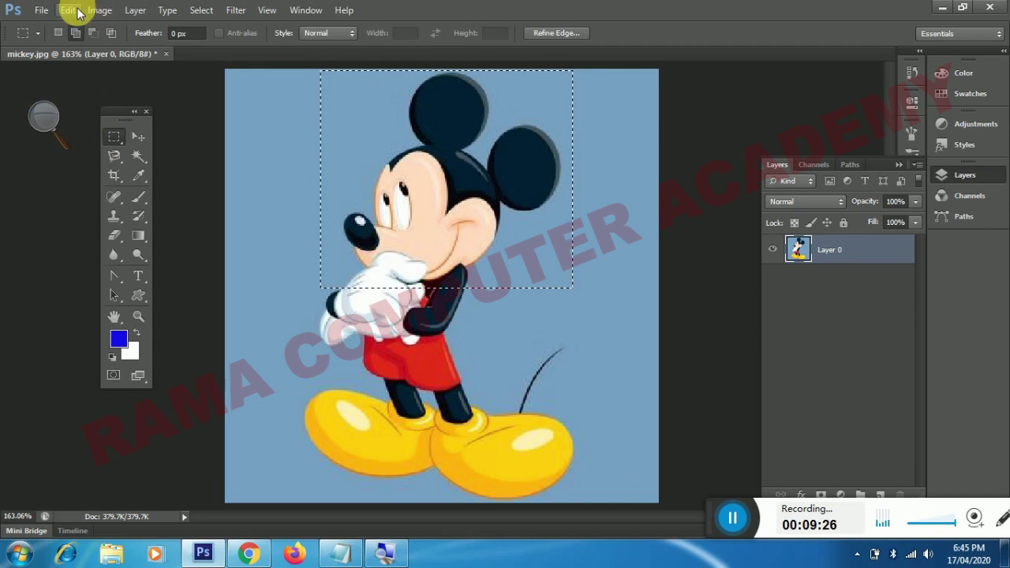
pyautogui.click(68, 10)
pyautogui.click(101, 96)
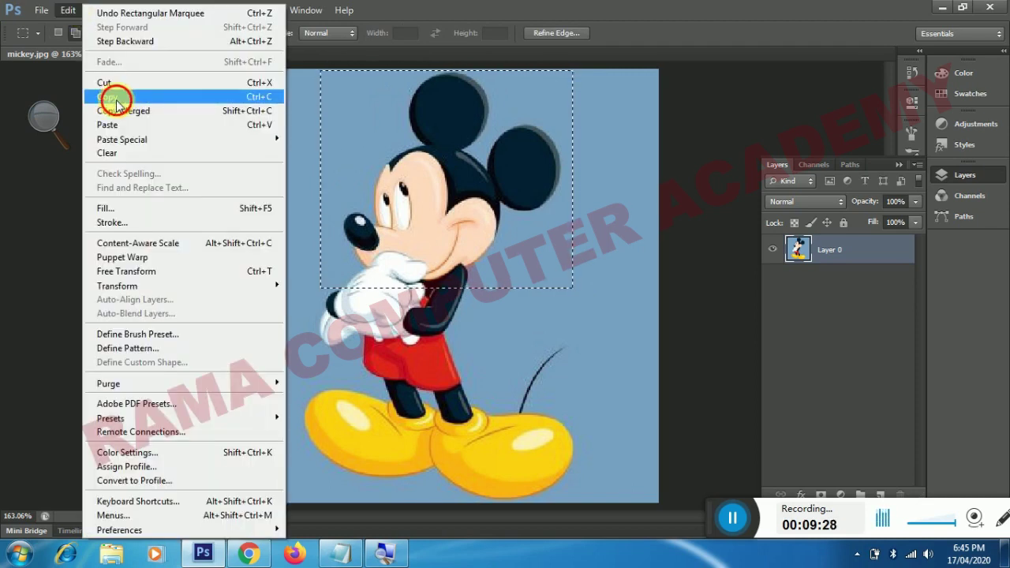
pyautogui.click(68, 10)
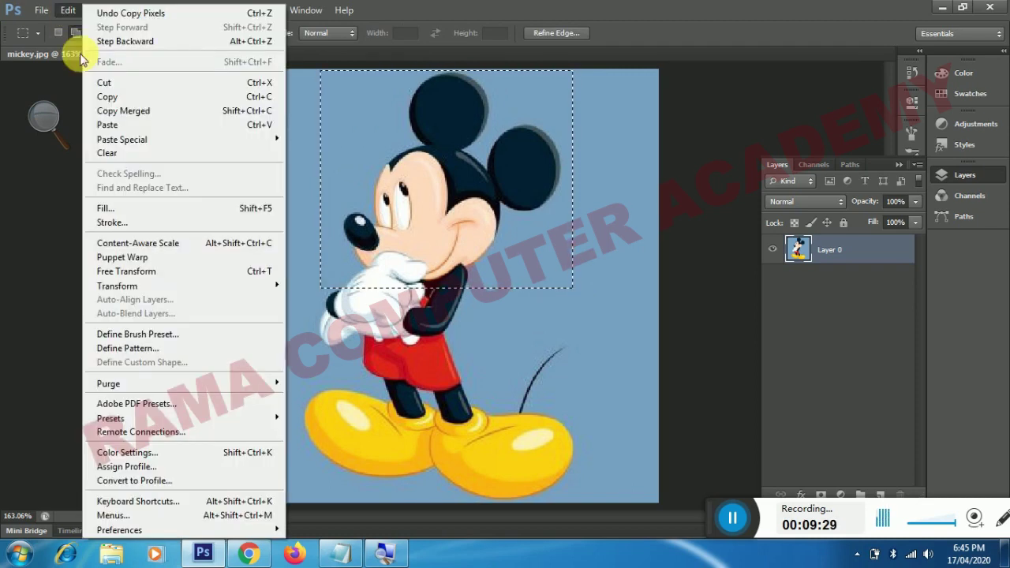
pyautogui.click(103, 125)
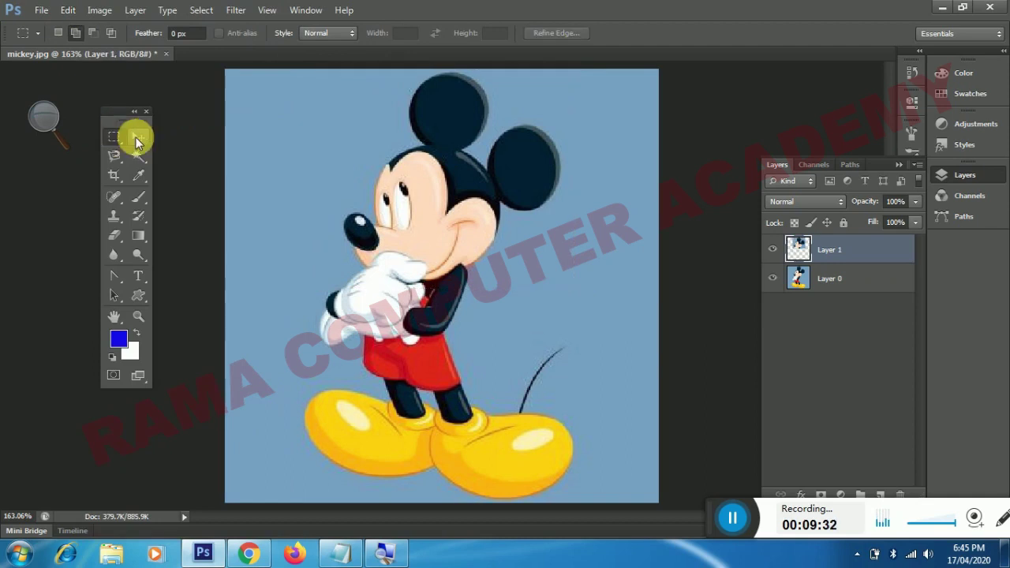
# Drag the pasted head copy down and right, leaving Layer 0 active
pyautogui.click(136, 138)
pyautogui.moveTo(422, 177); pyautogui.dragTo(427, 228)
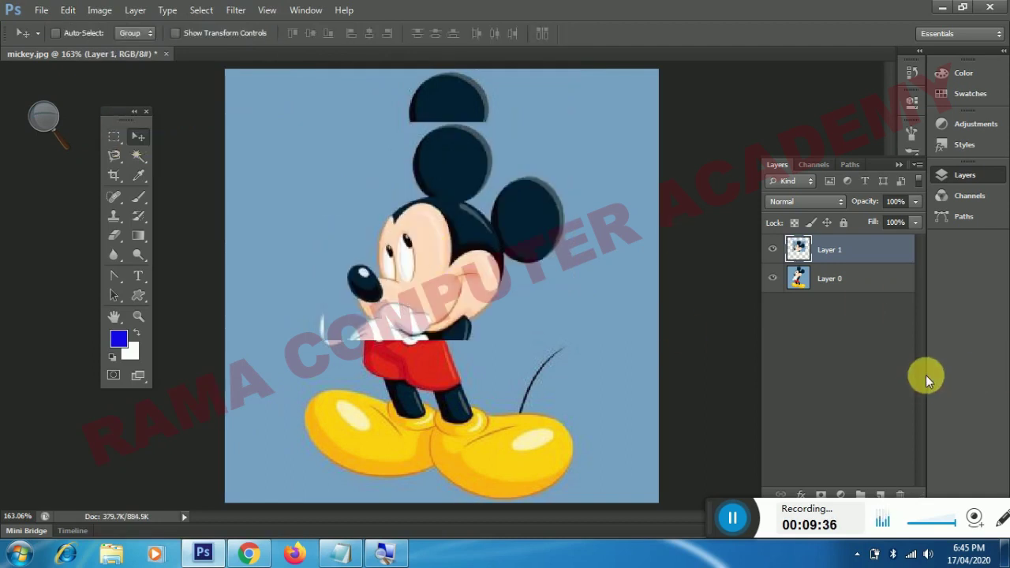
pyautogui.click(843, 279)
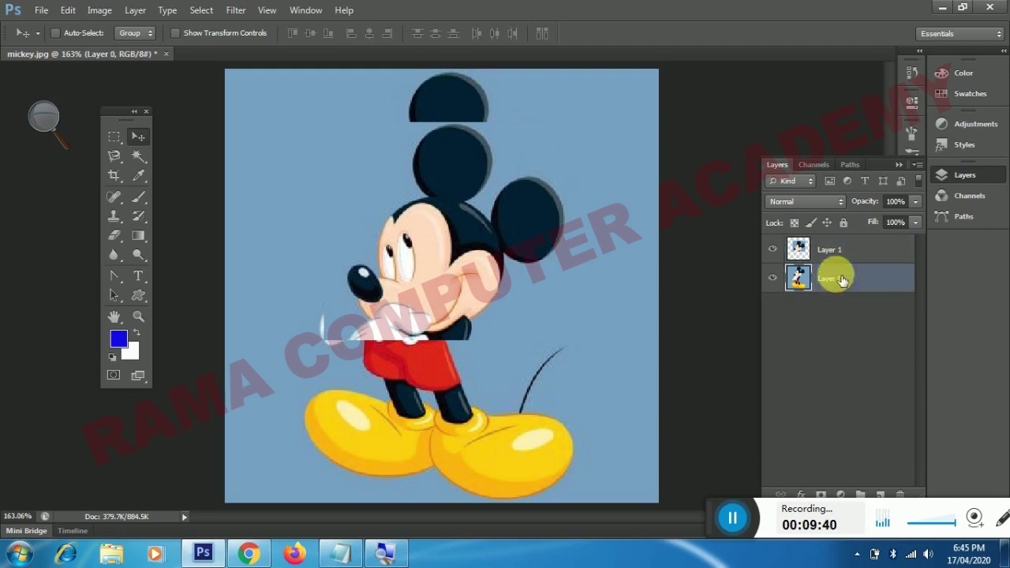
pyautogui.click(829, 250)
pyautogui.moveTo(452, 234); pyautogui.dragTo(549, 307)
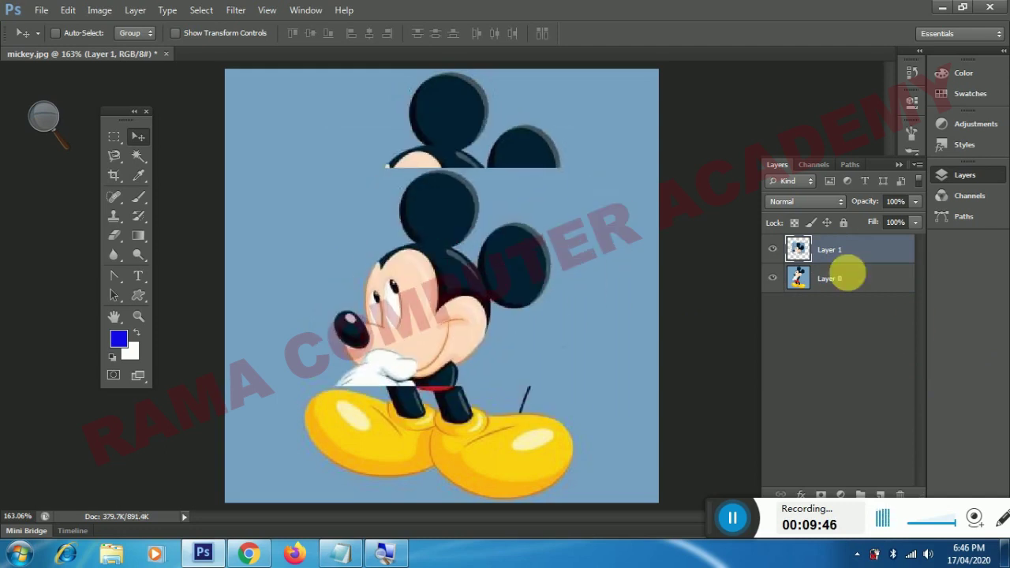
pyautogui.click(843, 276)
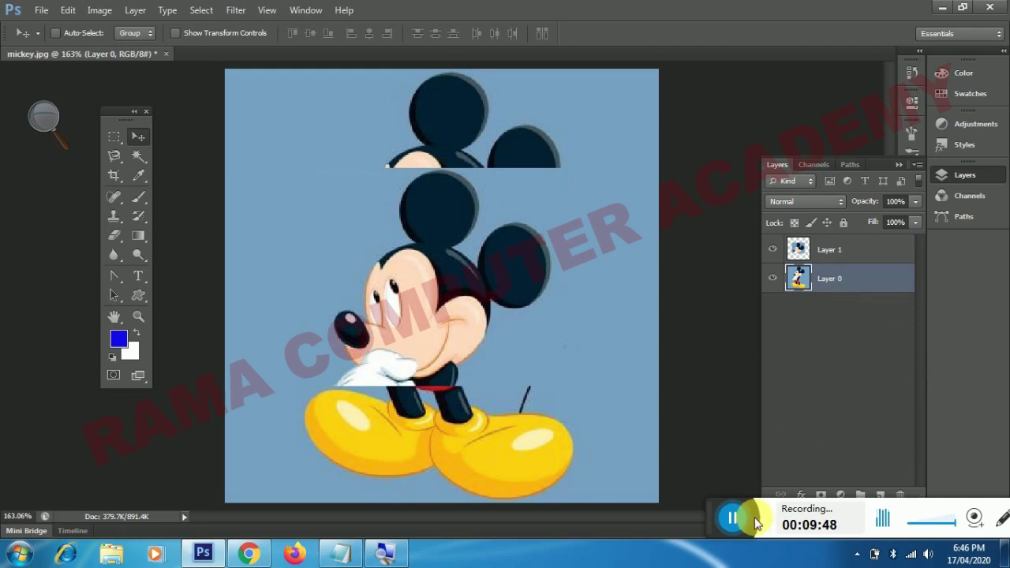
# Realign Layer 1's upper part and Layer 0's image so Mickey looks whole
pyautogui.click(733, 518)
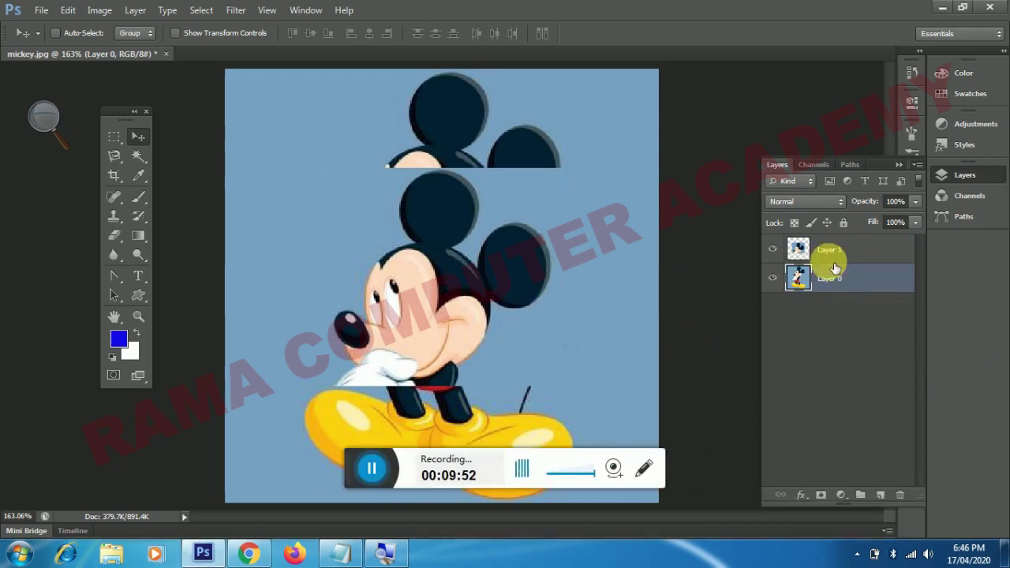
pyautogui.click(852, 249)
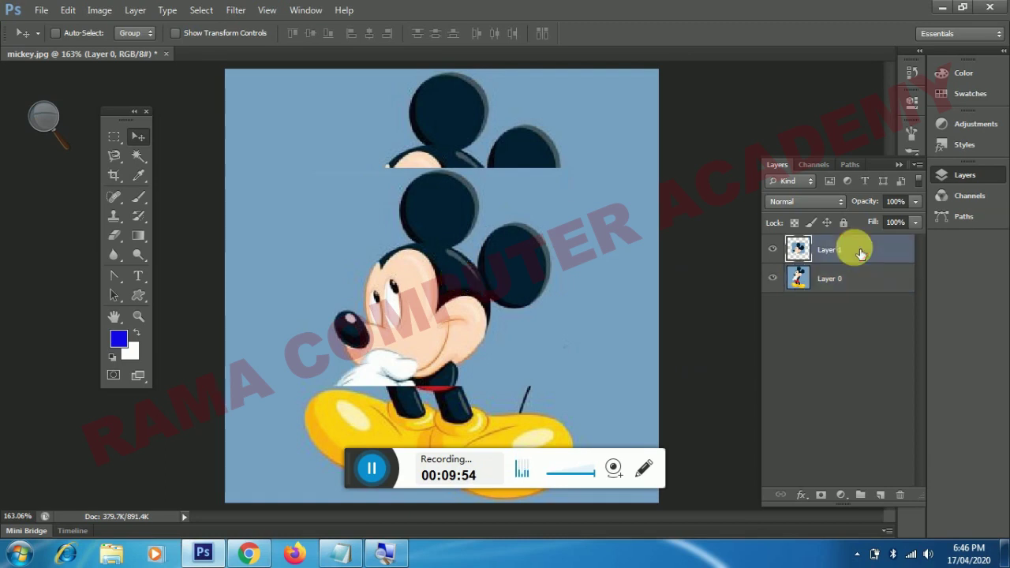
pyautogui.moveTo(429, 215); pyautogui.dragTo(401, 204)
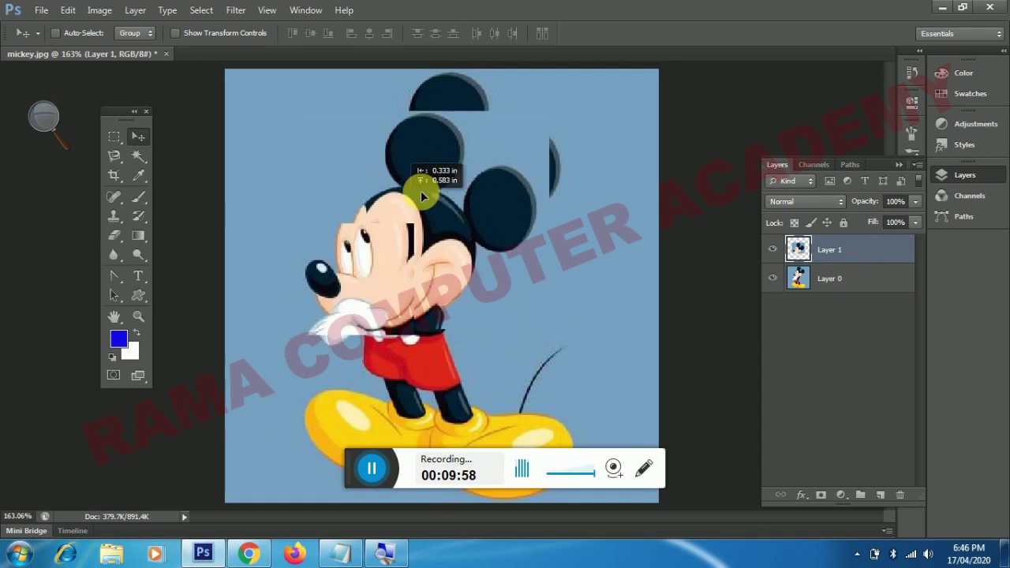
pyautogui.moveTo(401, 203); pyautogui.dragTo(421, 187)
pyautogui.click(851, 281)
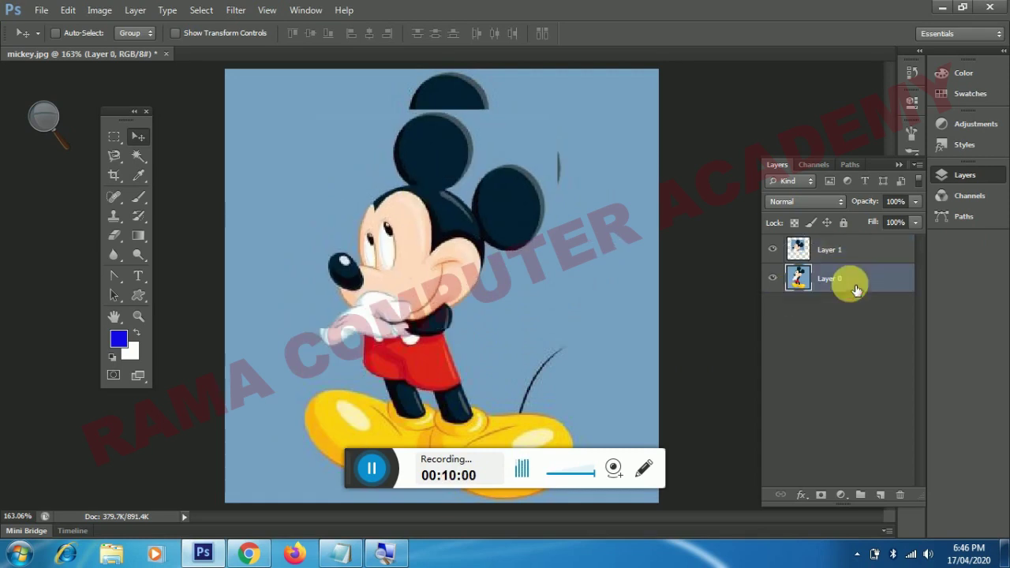
pyautogui.moveTo(561, 126); pyautogui.dragTo(444, 215)
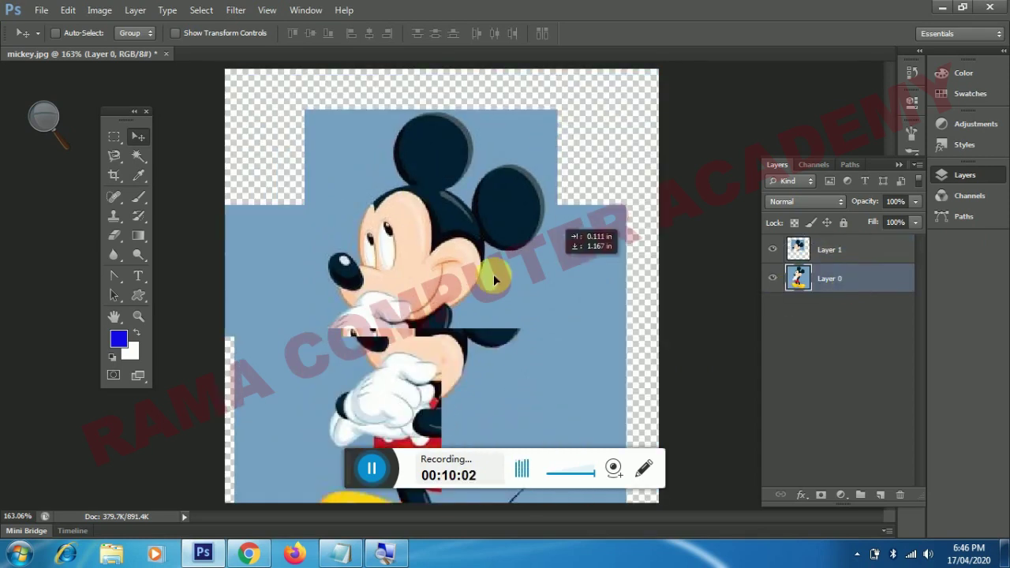
pyautogui.moveTo(445, 215)
pyautogui.mouseDown()
pyautogui.moveTo(512, 192)
pyautogui.moveTo(587, 118)
pyautogui.mouseUp()
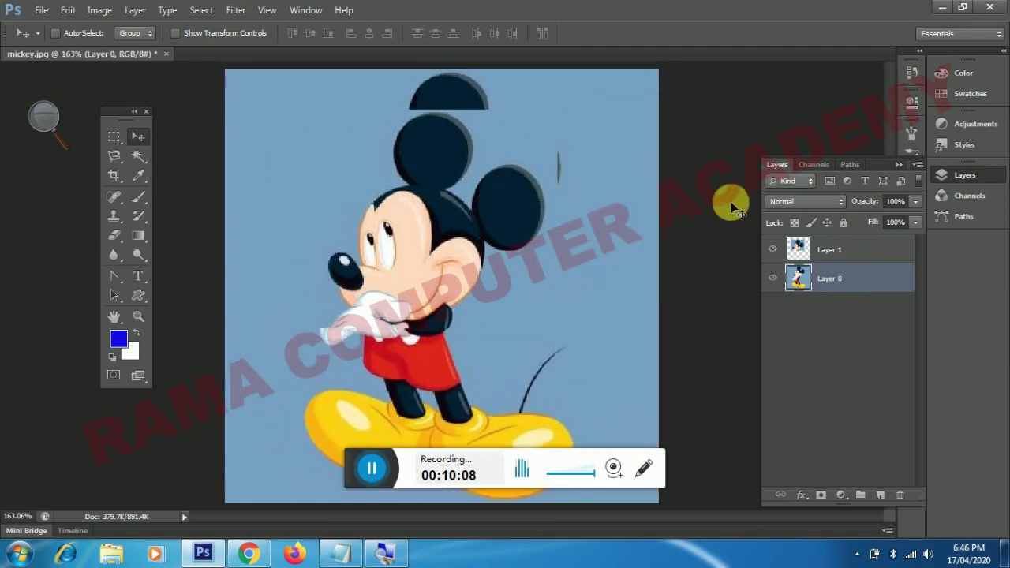
# Merge Layer 1 down into Layer 0 with Ctrl+E
pyautogui.click(840, 253)
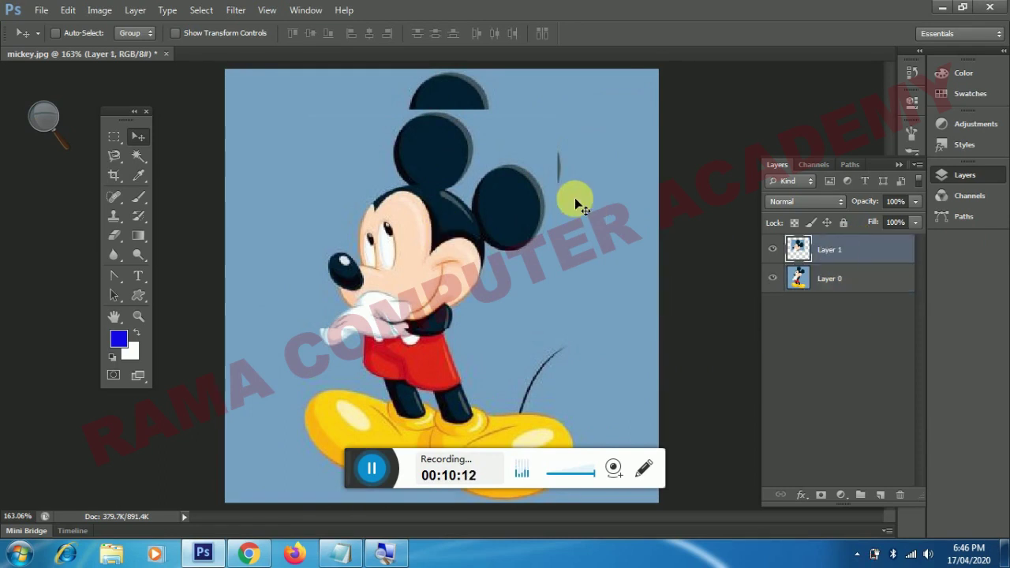
pyautogui.click(838, 286)
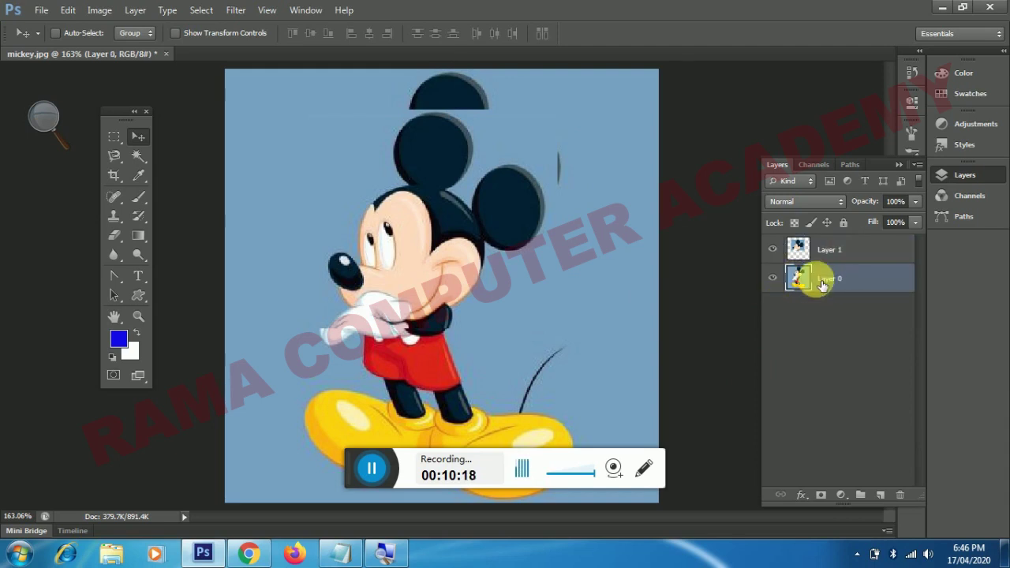
pyautogui.click(825, 249)
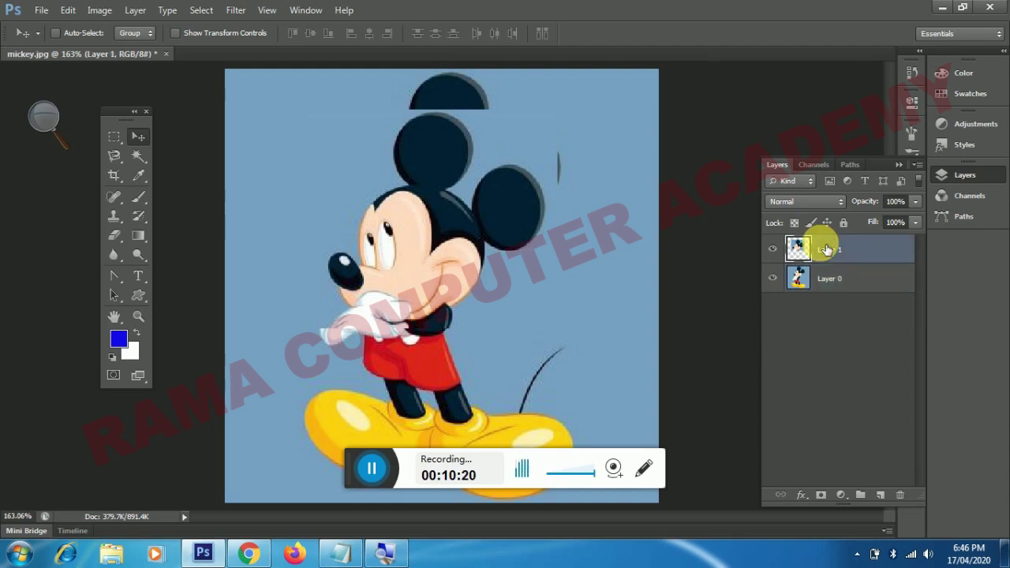
pyautogui.hotkey('ctrl', 'e')
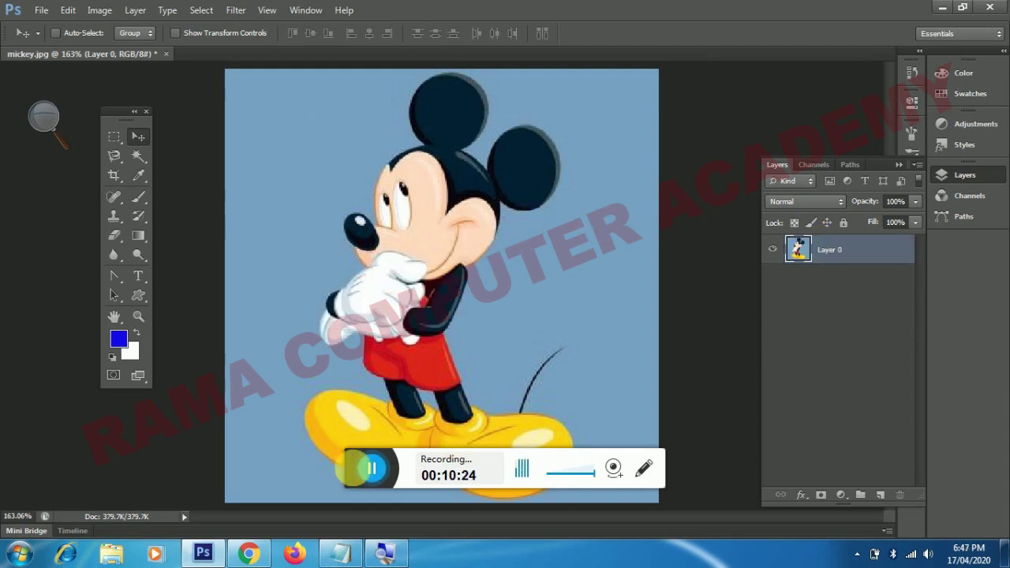
pyautogui.moveTo(354, 478); pyautogui.dragTo(697, 526)
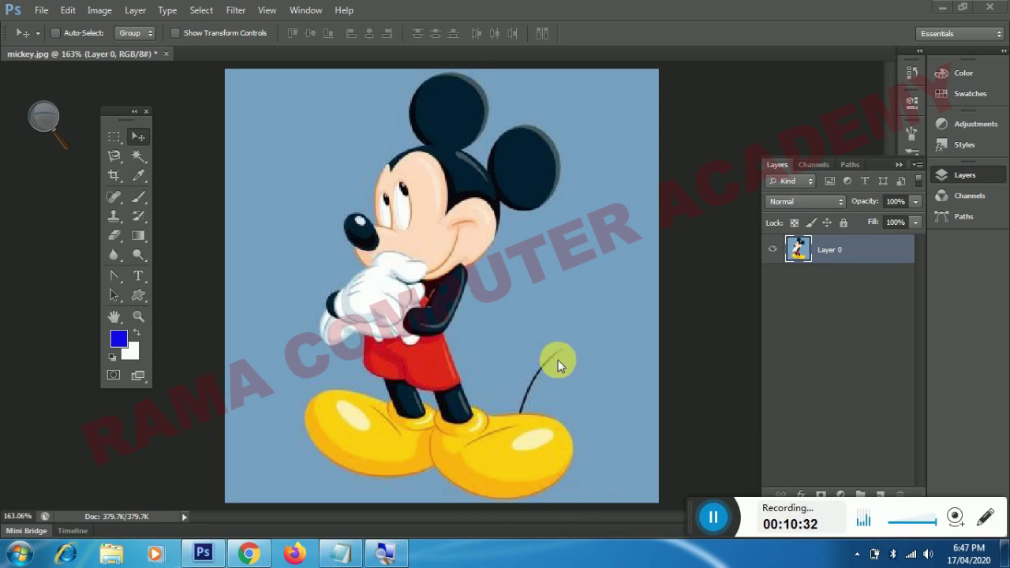
# Swap the Rectangular Marquee for the Elliptical Marquee tool from the toolbox flyout
pyautogui.click(115, 137)
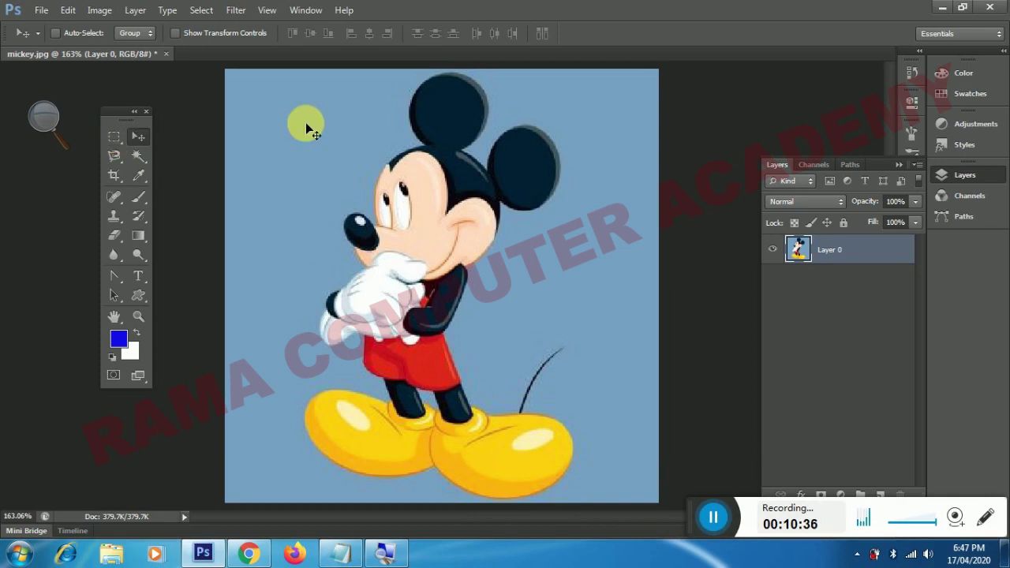
pyautogui.click(113, 138)
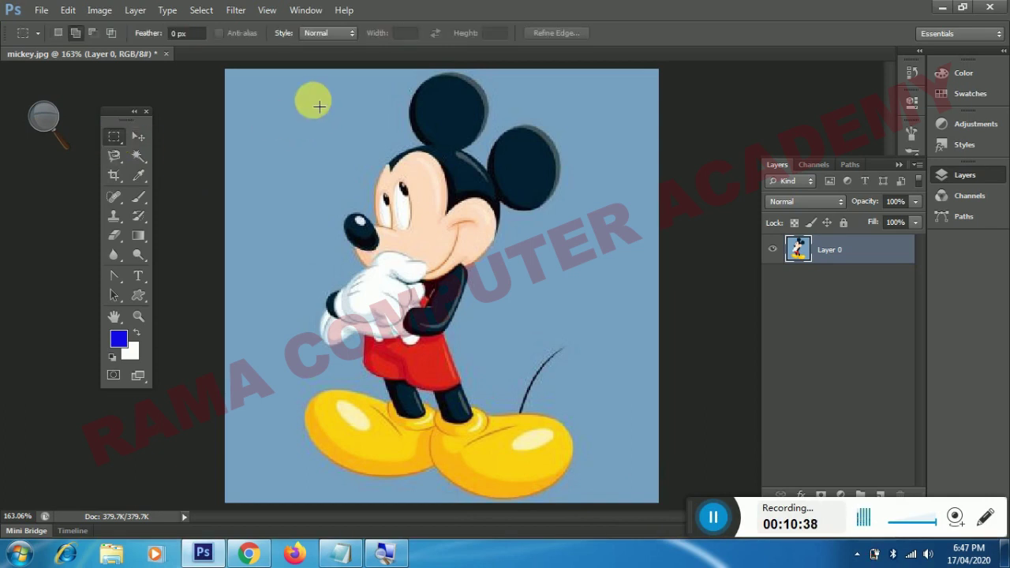
pyautogui.rightClick(119, 139)
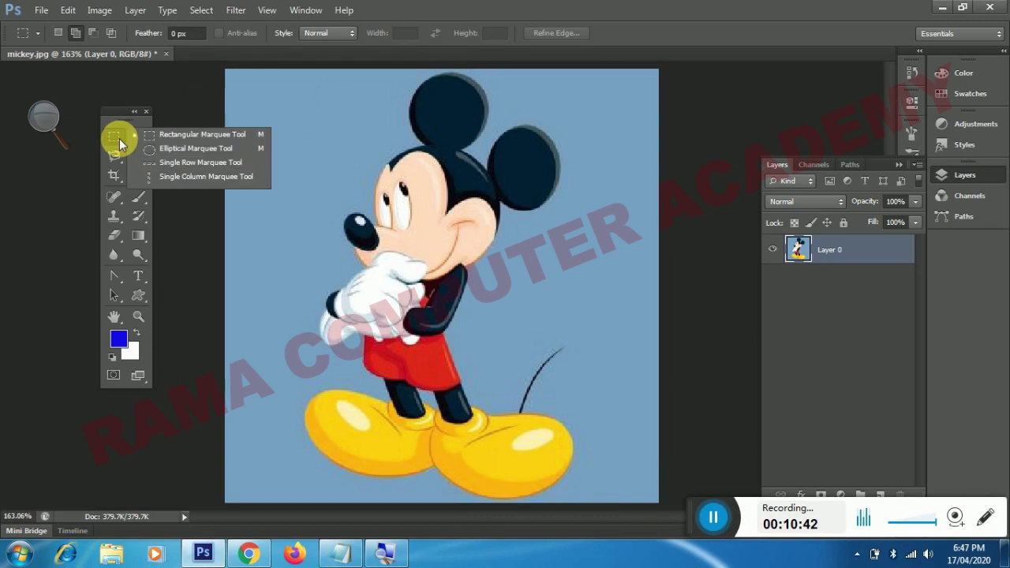
pyautogui.click(144, 136)
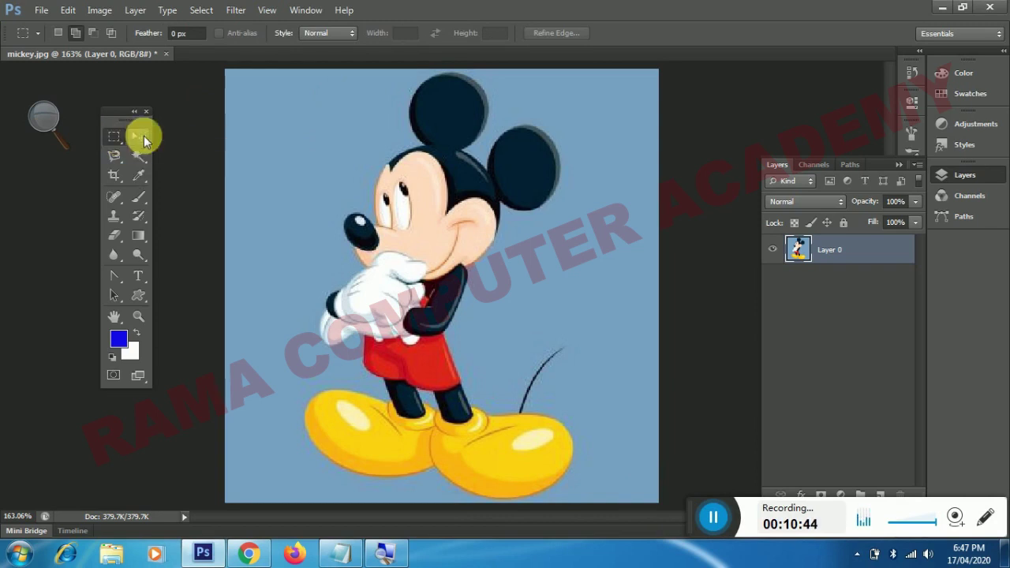
pyautogui.rightClick(115, 141)
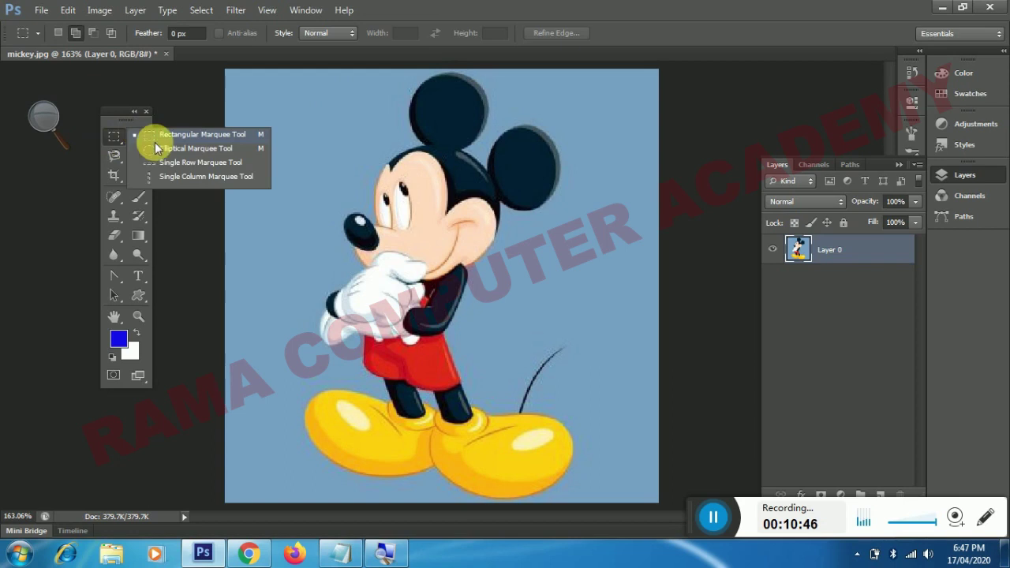
pyautogui.click(202, 152)
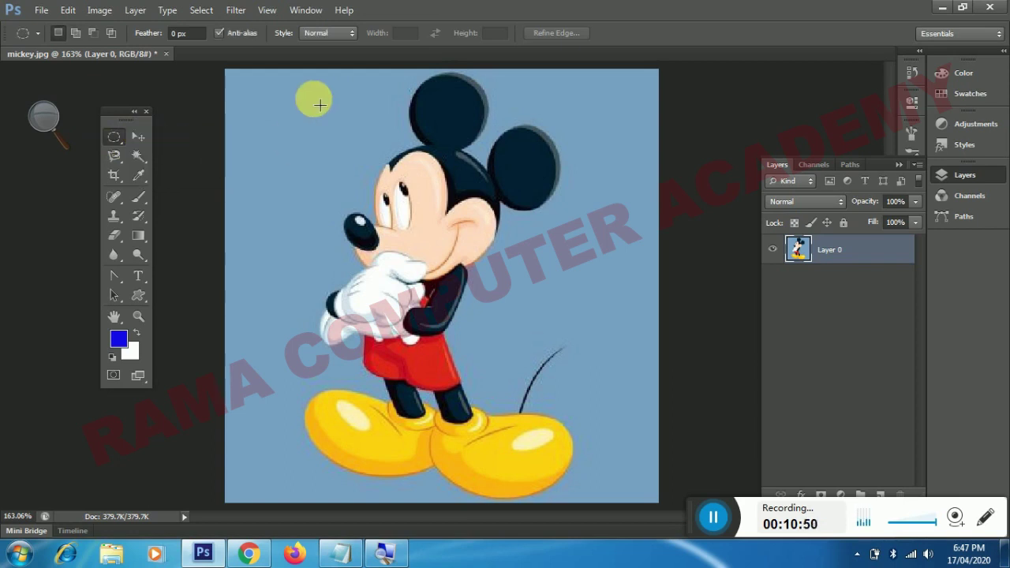
# Copy an ellipse around Mickey's head to Layer 1 with Ctrl+J and nudge it down
pyautogui.moveTo(322, 81)
pyautogui.mouseDown()
pyautogui.moveTo(506, 269)
pyautogui.moveTo(577, 303)
pyautogui.mouseUp()
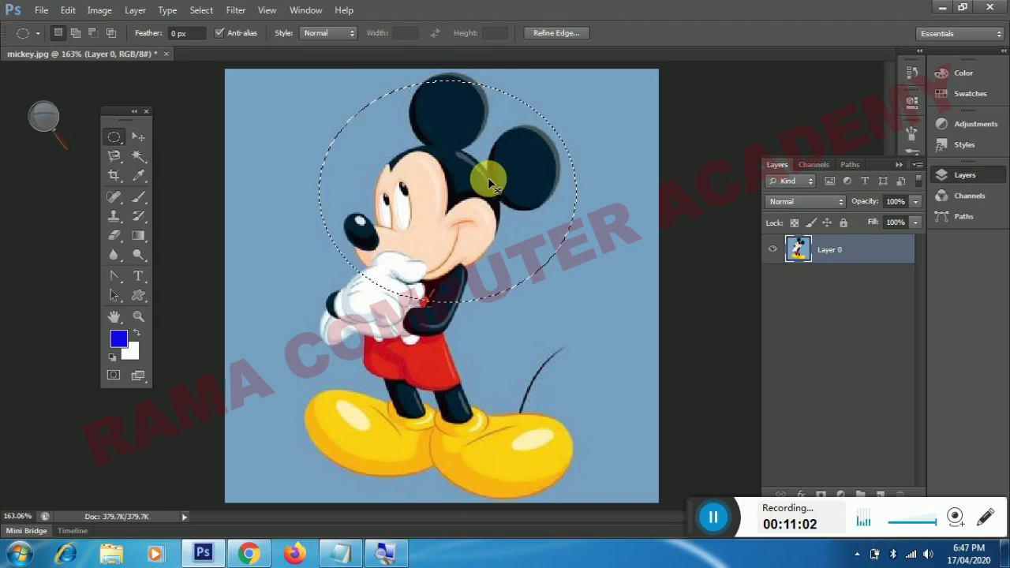
pyautogui.hotkey('ctrl', 'j')
pyautogui.click(138, 137)
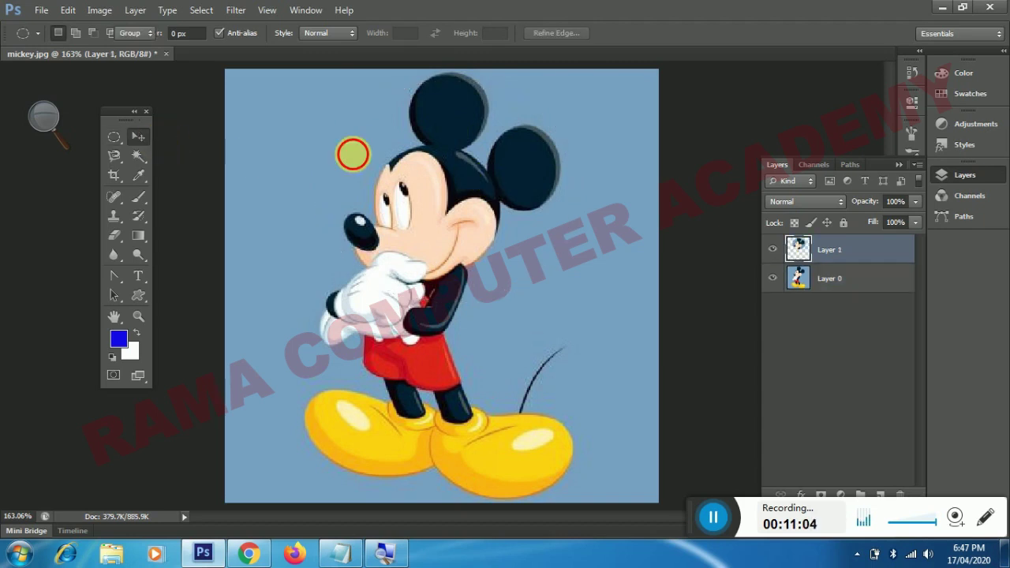
pyautogui.moveTo(435, 178)
pyautogui.mouseDown()
pyautogui.moveTo(481, 333)
pyautogui.moveTo(410, 263)
pyautogui.moveTo(483, 286)
pyautogui.moveTo(405, 245)
pyautogui.moveTo(417, 231)
pyautogui.mouseUp()
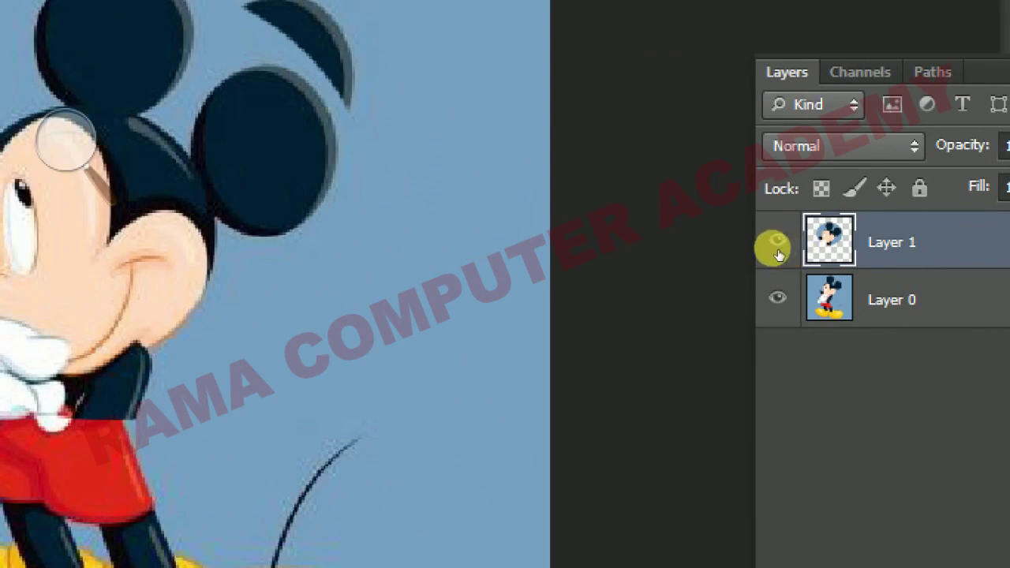
# Hide and reshow Layer 0 while moving the elliptical head copy, then delete Layer 1
pyautogui.click(777, 291)
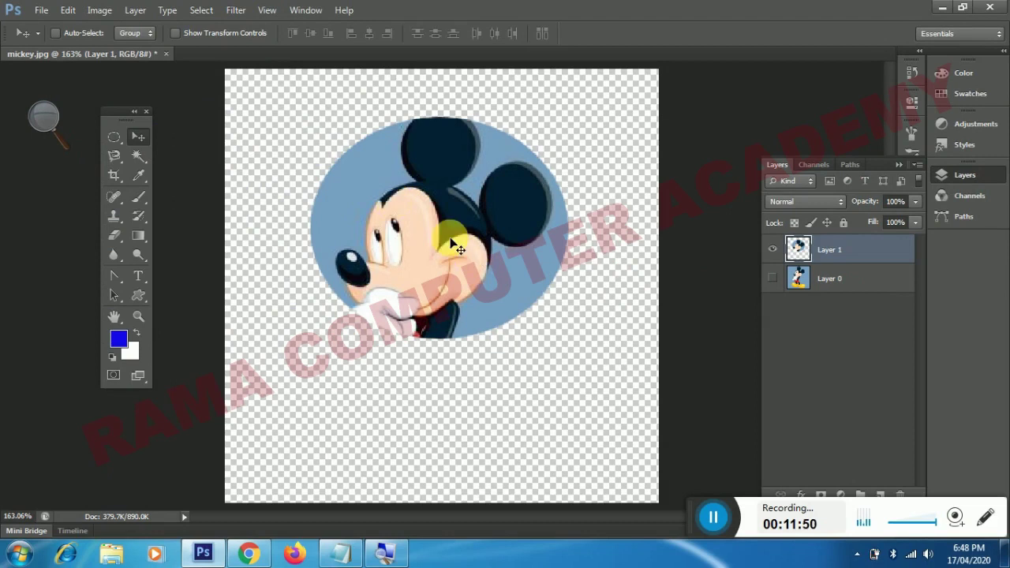
pyautogui.moveTo(458, 249); pyautogui.dragTo(445, 289)
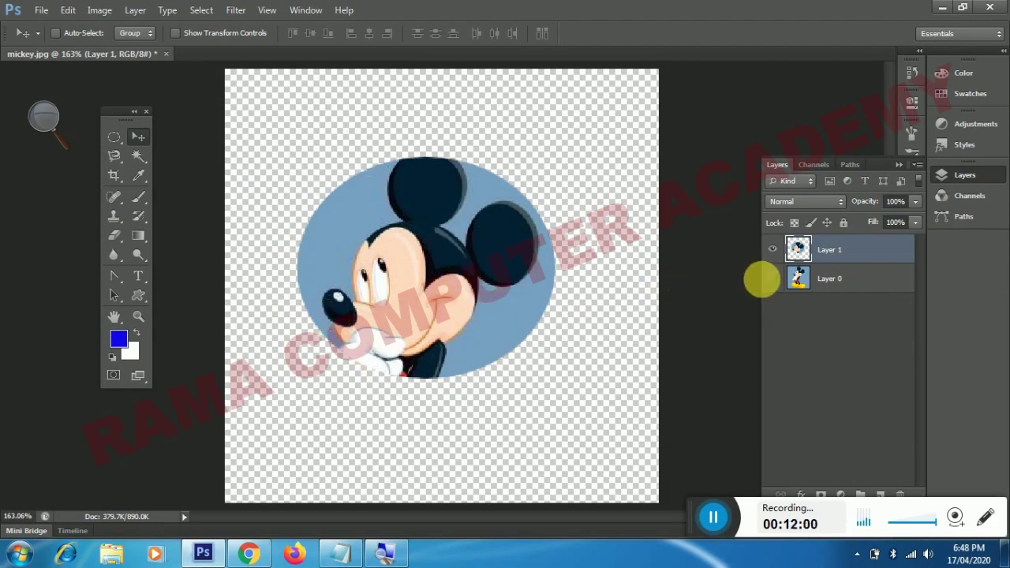
pyautogui.click(773, 278)
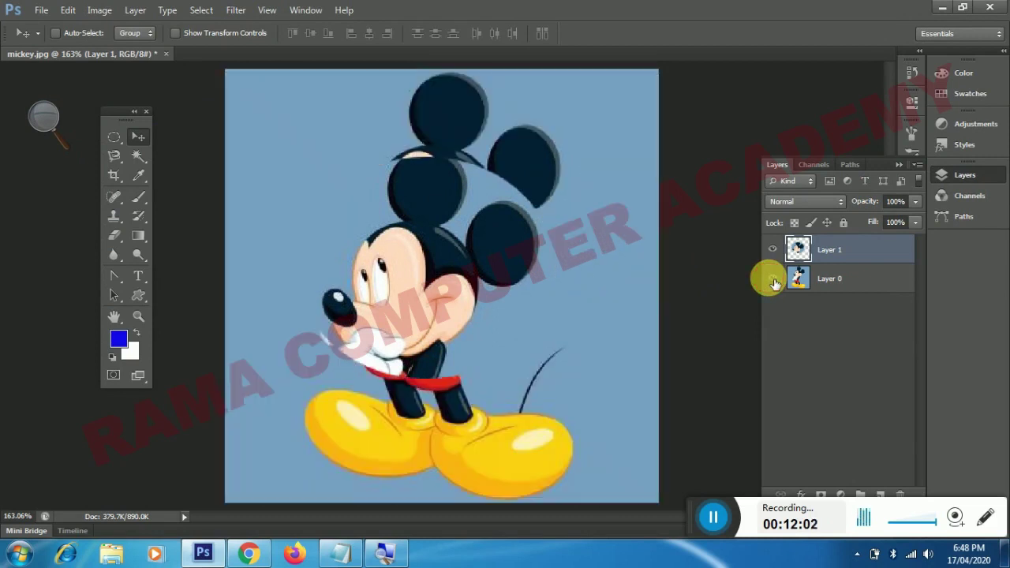
pyautogui.moveTo(503, 288)
pyautogui.mouseDown()
pyautogui.moveTo(481, 229)
pyautogui.moveTo(516, 197)
pyautogui.moveTo(520, 227)
pyautogui.mouseUp()
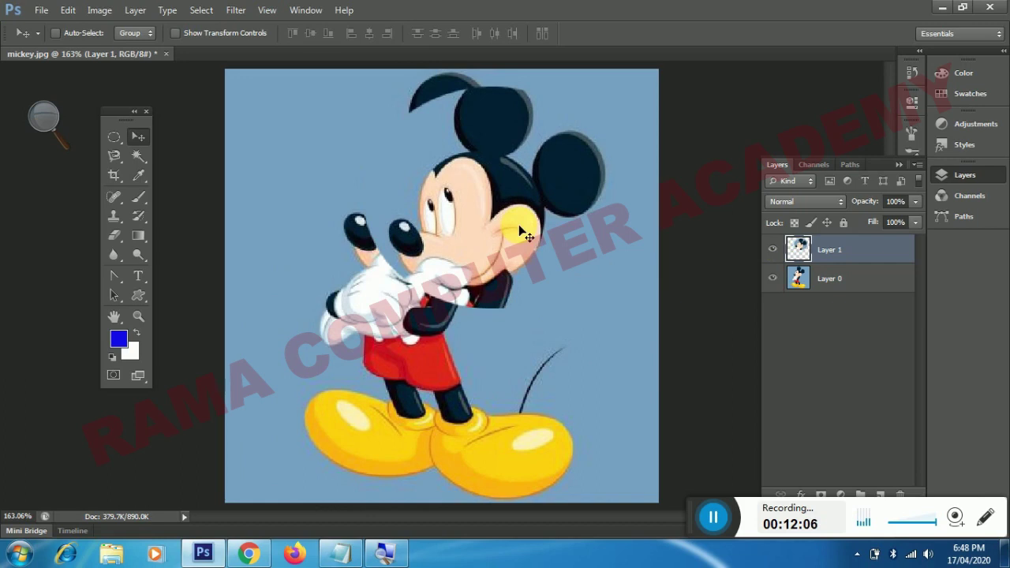
pyautogui.press('Delete')
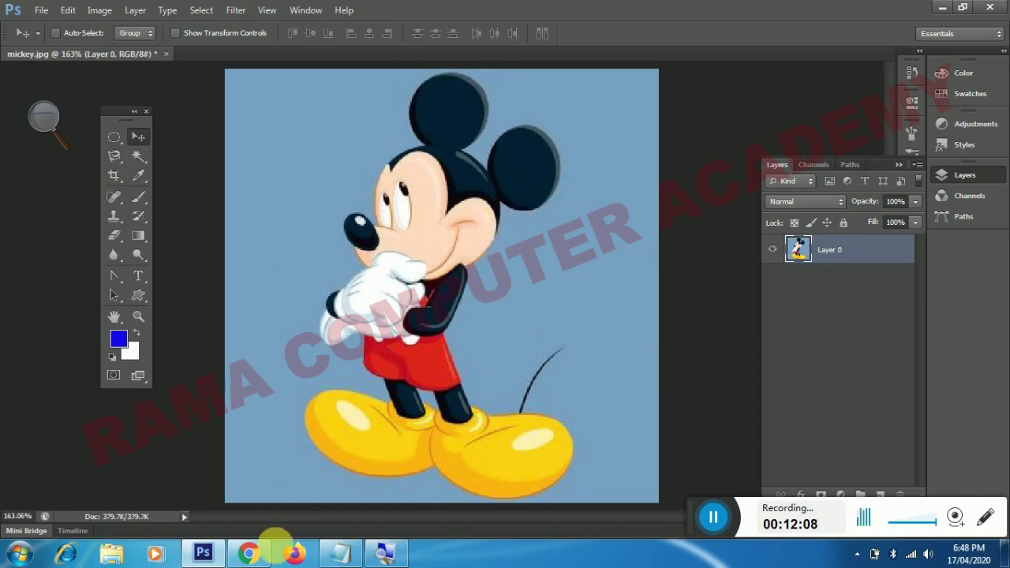
# Trace Mickey's head and ears with the freehand Lasso and copy it to Layer 1 via Ctrl+J
pyautogui.click(114, 156)
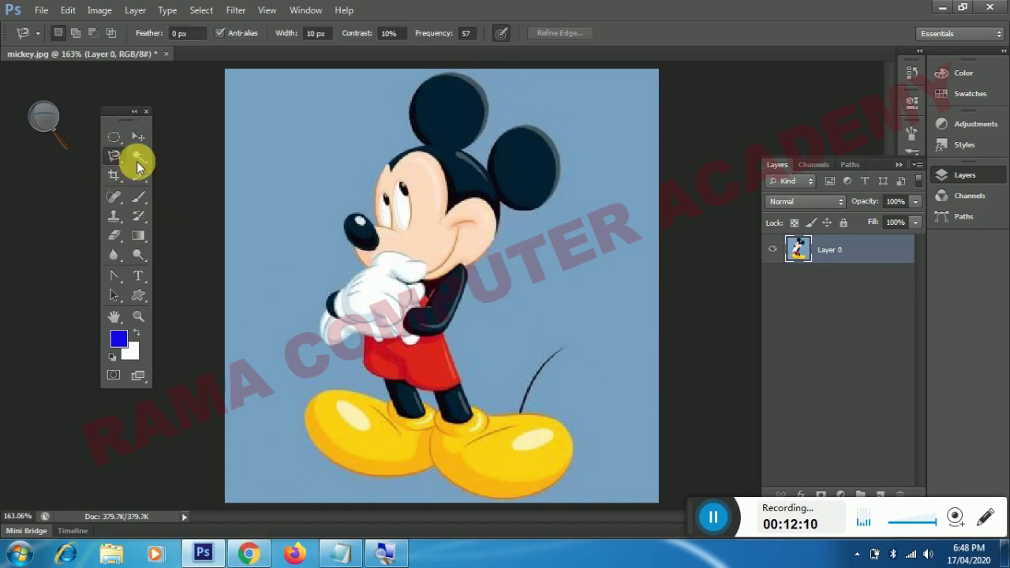
pyautogui.click(156, 159)
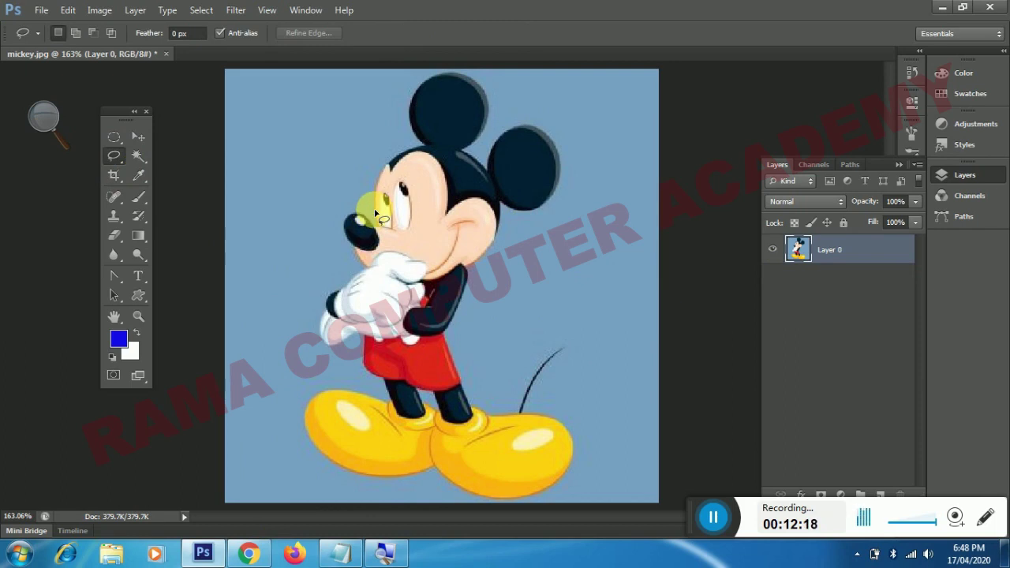
pyautogui.moveTo(379, 203)
pyautogui.mouseDown()
pyautogui.moveTo(387, 168)
pyautogui.moveTo(419, 142)
pyautogui.moveTo(414, 98)
pyautogui.moveTo(458, 75)
pyautogui.moveTo(485, 113)
pyautogui.moveTo(463, 154)
pyautogui.moveTo(478, 164)
pyautogui.moveTo(526, 123)
pyautogui.moveTo(555, 153)
pyautogui.moveTo(545, 205)
pyautogui.moveTo(504, 209)
pyautogui.moveTo(468, 274)
pyautogui.moveTo(429, 283)
pyautogui.moveTo(371, 267)
pyautogui.moveTo(349, 226)
pyautogui.moveTo(366, 218)
pyautogui.mouseUp()
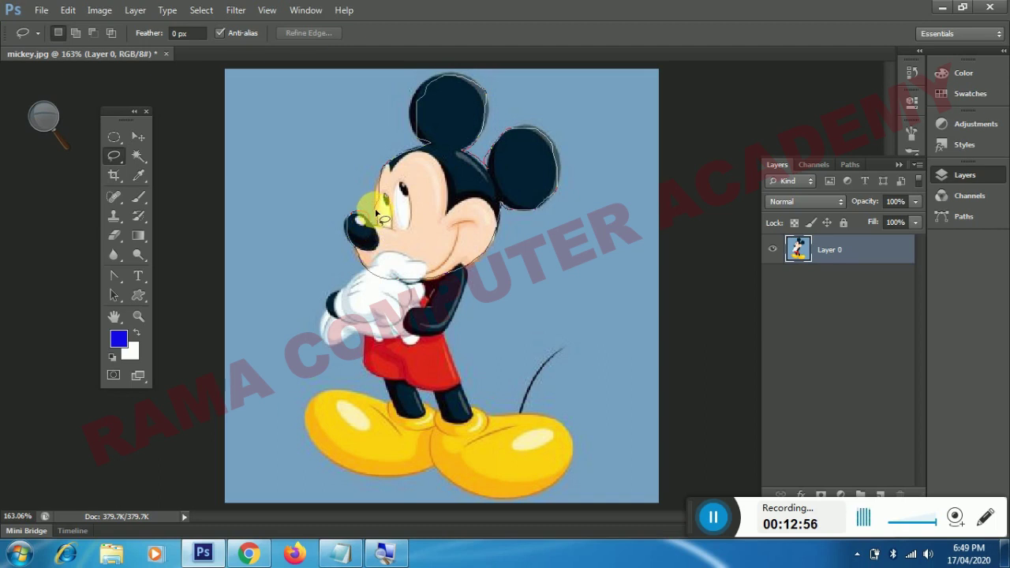
pyautogui.moveTo(375, 213); pyautogui.dragTo(374, 212)
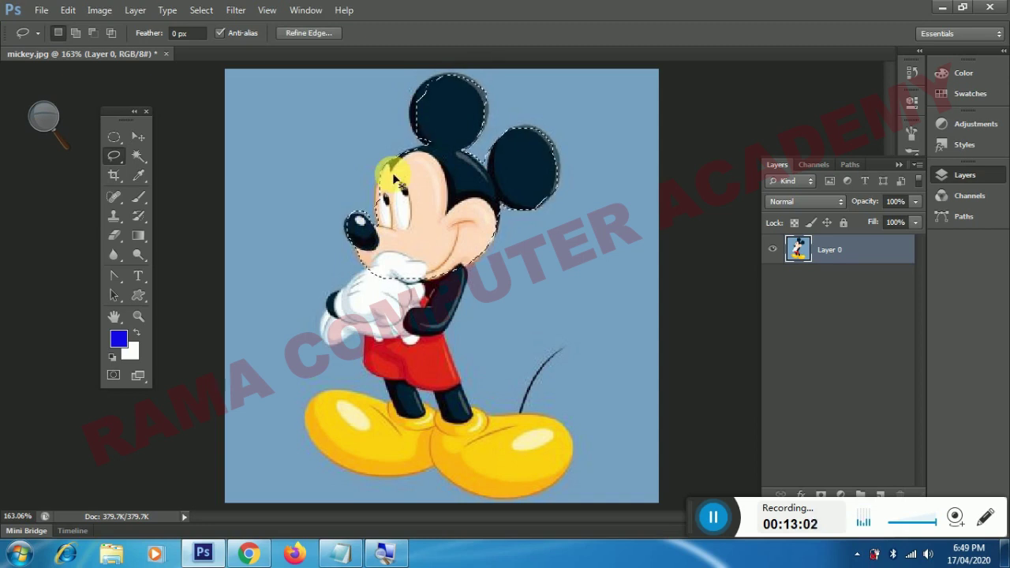
pyautogui.hotkey('ctrl', 'j')
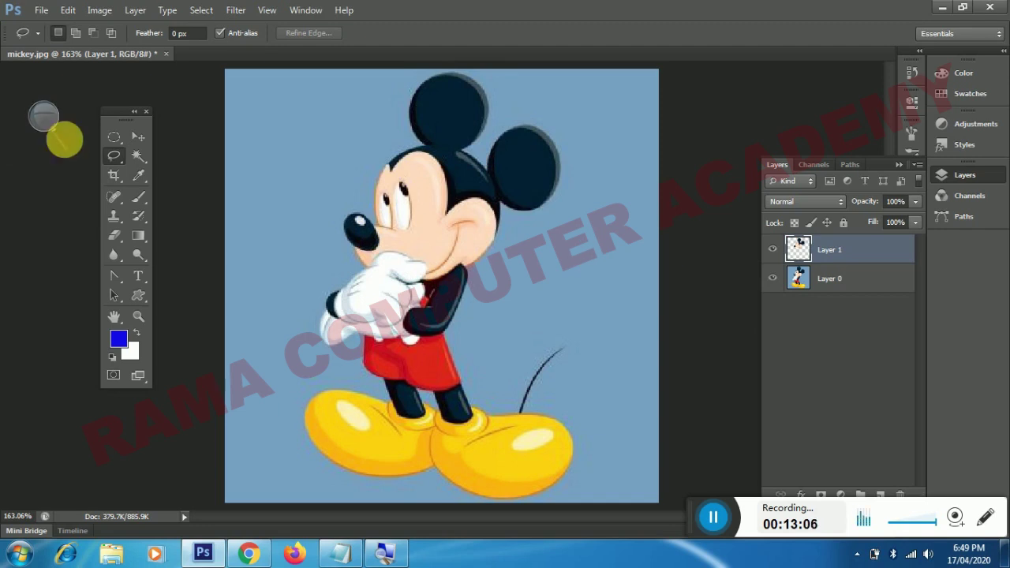
# Drag the head-copy Layer 1 around with the Move tool, hiding and re-showing Layer 0 to check it
pyautogui.click(139, 136)
pyautogui.moveTo(474, 179); pyautogui.dragTo(597, 260)
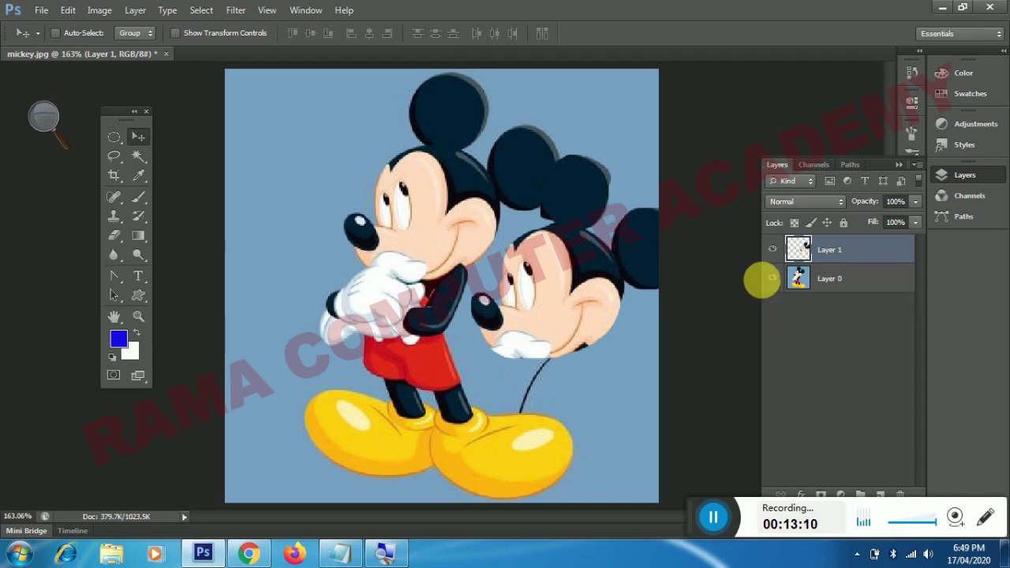
pyautogui.click(776, 280)
pyautogui.moveTo(558, 286)
pyautogui.mouseDown()
pyautogui.moveTo(405, 230)
pyautogui.moveTo(363, 267)
pyautogui.mouseUp()
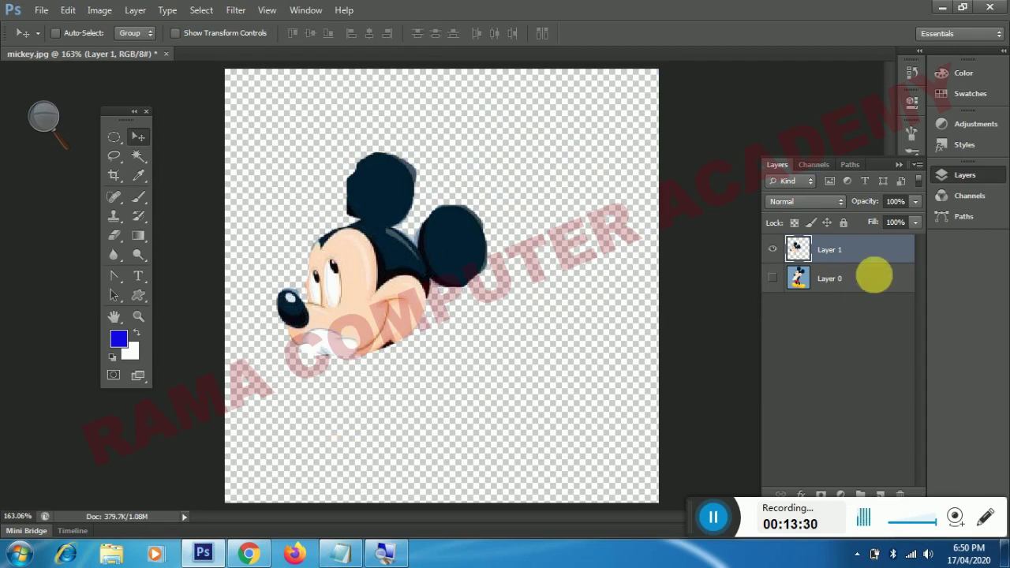
pyautogui.click(774, 280)
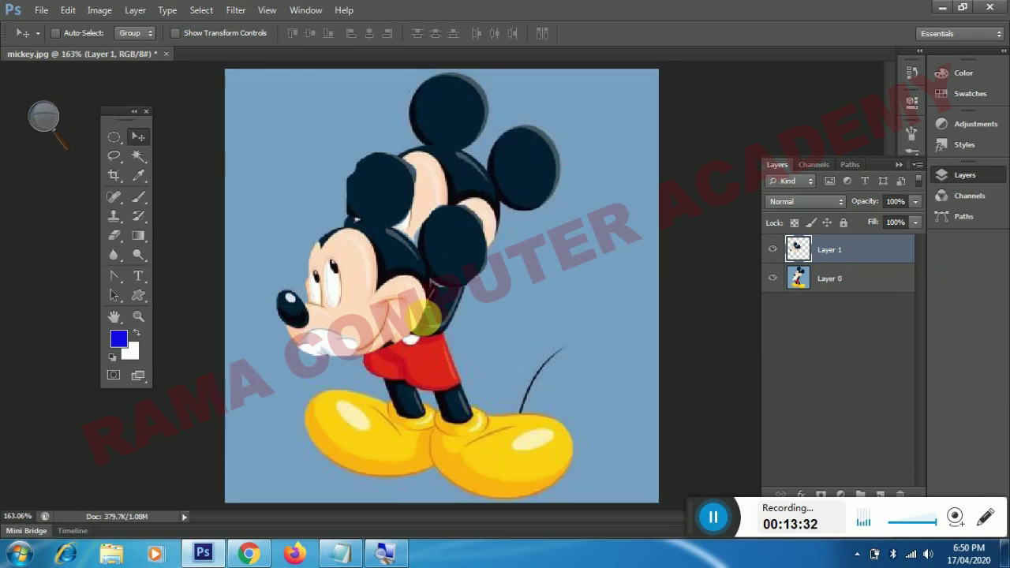
# Delete the head-copy Layer 1 and bring up the Tools PDF in Chrome at LASSO TOOL
pyautogui.click(357, 323)
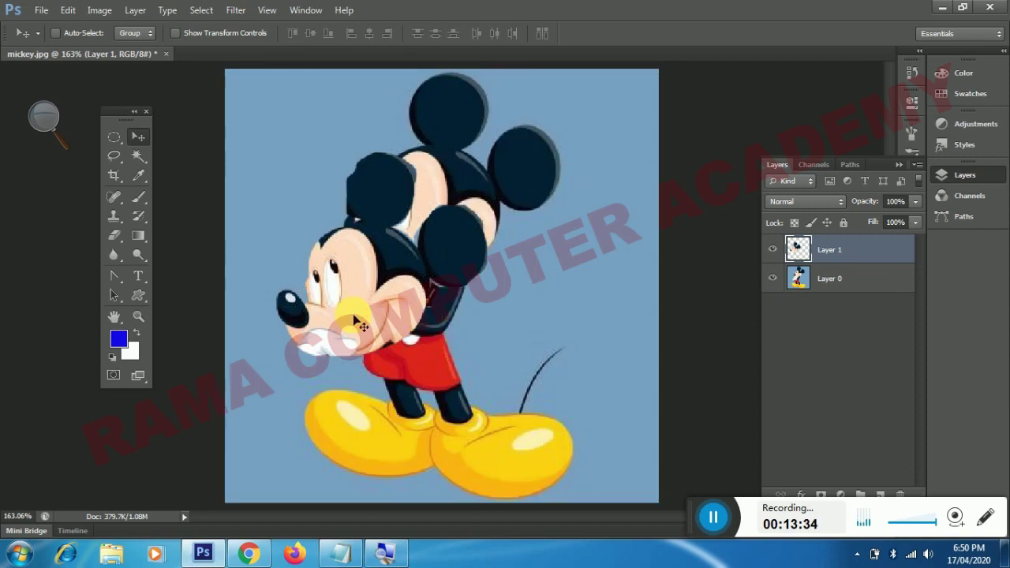
pyautogui.press('Delete')
pyautogui.click(266, 550)
pyautogui.scroll(-2, 204, 393)
# Highlight the LASSO TOOL paragraph in the PDF, then go back to mickey.jpg in Photoshop
pyautogui.scroll(-3, 133, 398)
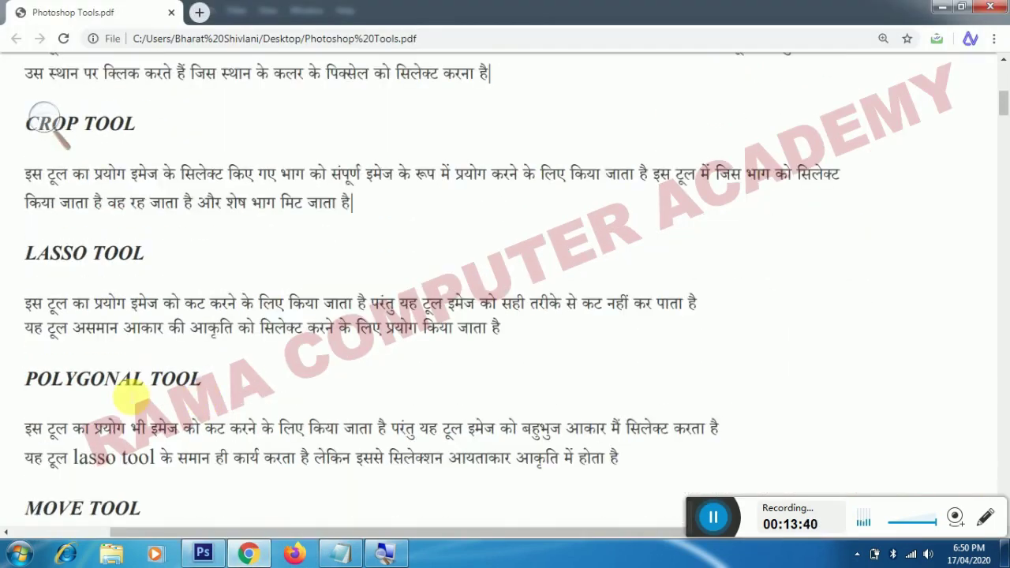
pyautogui.moveTo(24, 304)
pyautogui.mouseDown()
pyautogui.moveTo(716, 309)
pyautogui.moveTo(69, 342)
pyautogui.moveTo(501, 332)
pyautogui.mouseUp()
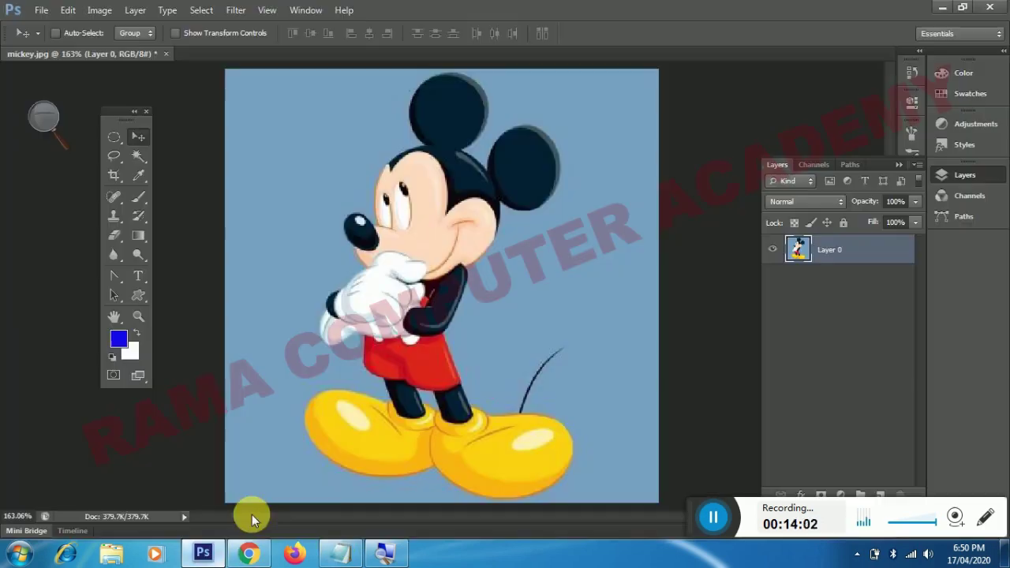
pyautogui.click(203, 554)
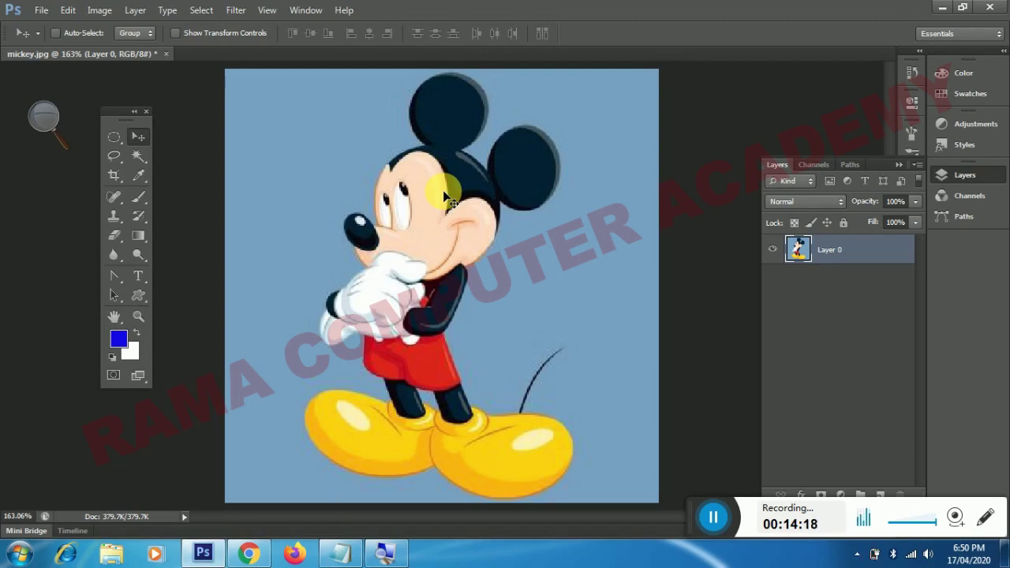
# Choose the Polygonal Lasso Tool from the lasso variants, then return to the Tools PDF
pyautogui.click(117, 155)
pyautogui.rightClick(118, 155)
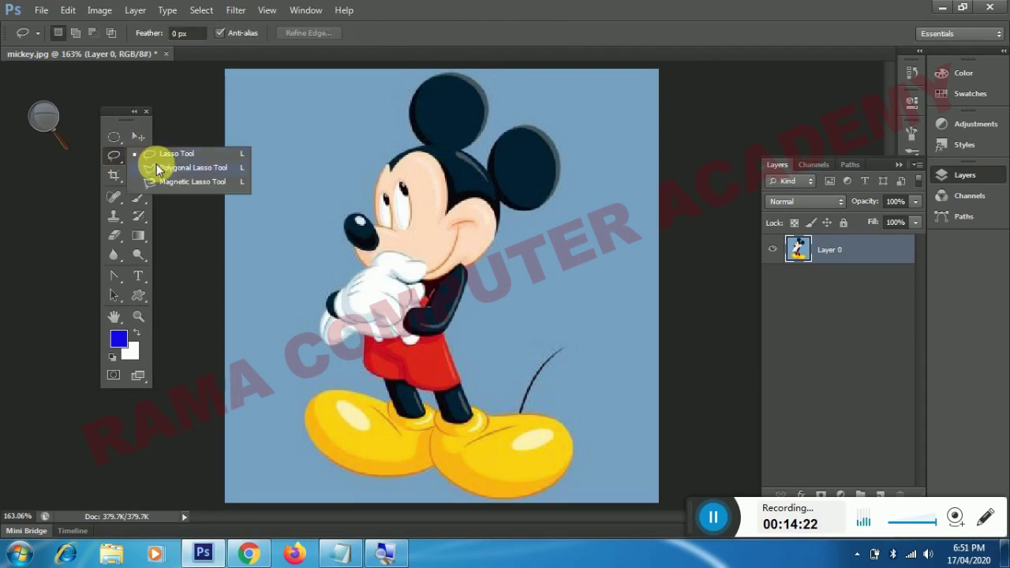
pyautogui.click(158, 168)
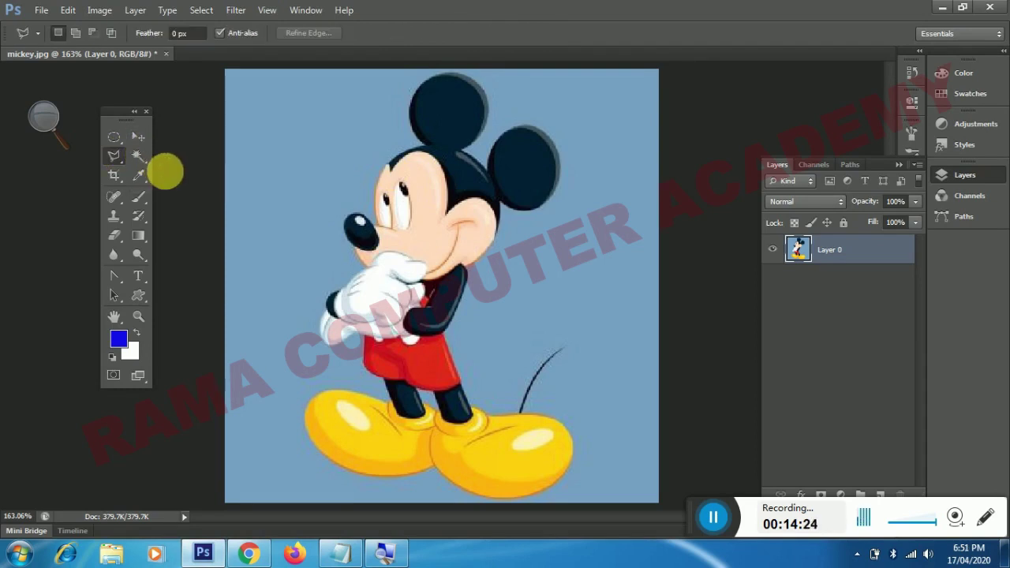
pyautogui.hotkey('alt', 'Tab')
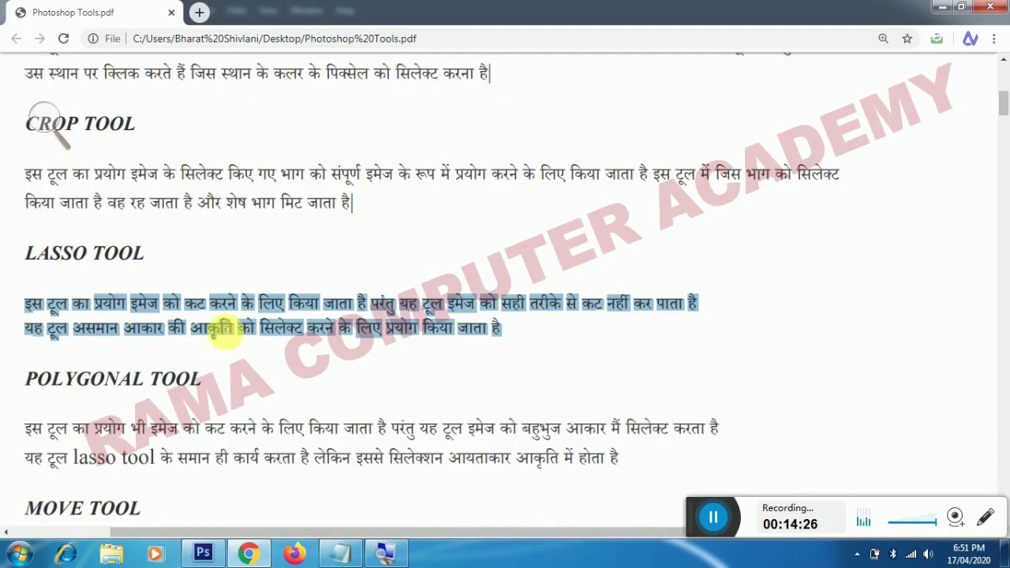
# Highlight the POLYGONAL TOOL paragraph in the Chrome PDF and return to Photoshop
pyautogui.moveTo(31, 429)
pyautogui.mouseDown()
pyautogui.moveTo(158, 439)
pyautogui.moveTo(511, 439)
pyautogui.moveTo(582, 426)
pyautogui.moveTo(703, 435)
pyautogui.moveTo(384, 462)
pyautogui.moveTo(221, 458)
pyautogui.moveTo(462, 450)
pyautogui.moveTo(561, 466)
pyautogui.mouseUp()
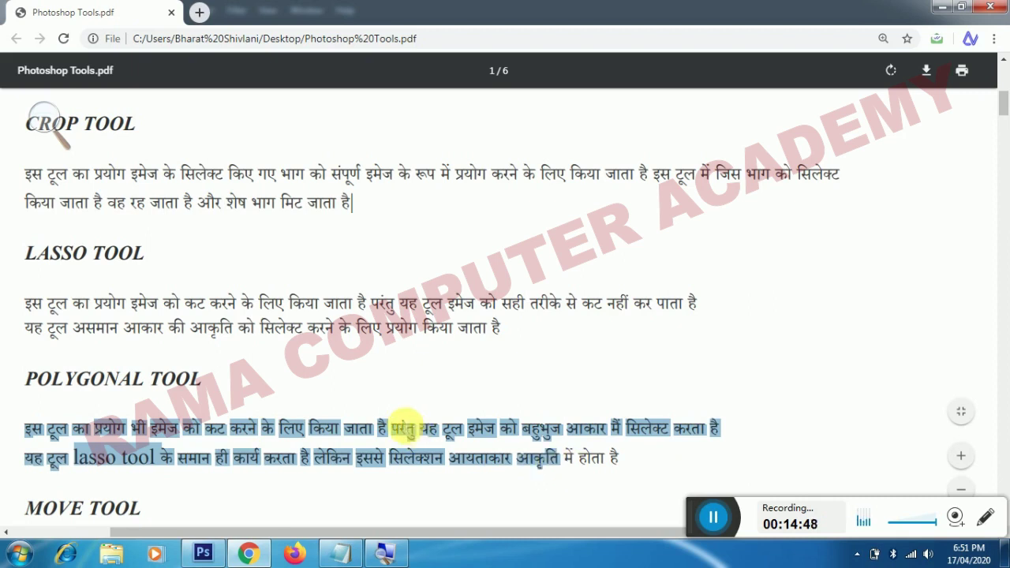
pyautogui.hotkey('alt', 'Tab')
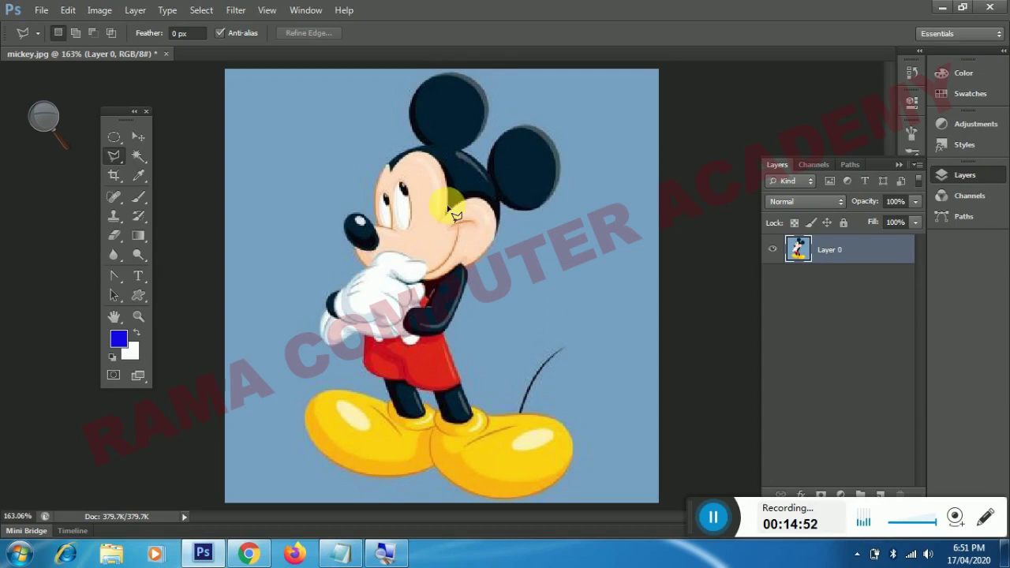
# Zoom mickey.jpg to 400% and place polygonal lasso points from beside the face to the head top
pyautogui.hotkey('ctrl', '+')
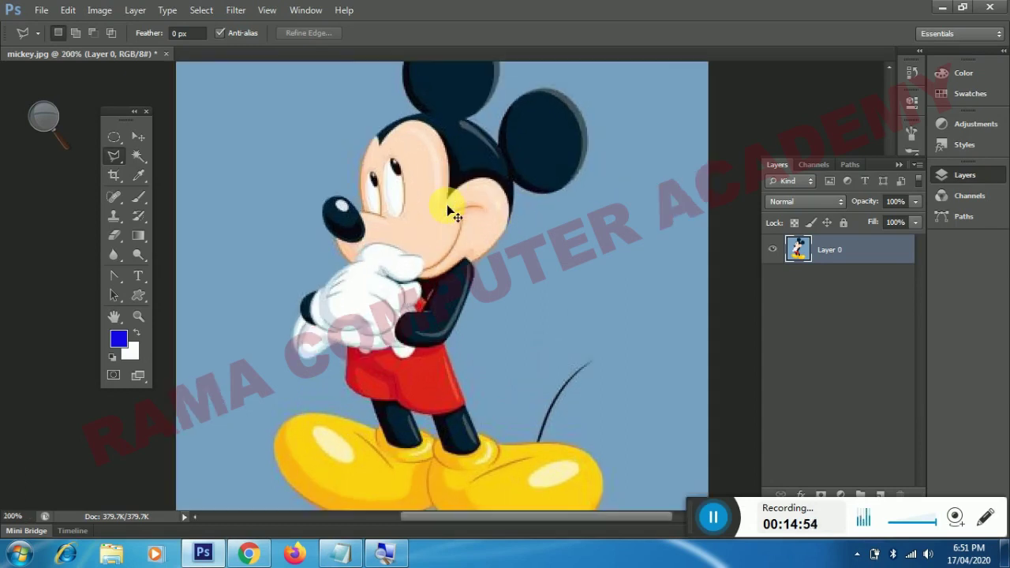
pyautogui.hotkey('ctrl', '+')
pyautogui.hotkey('ctrl', '+')
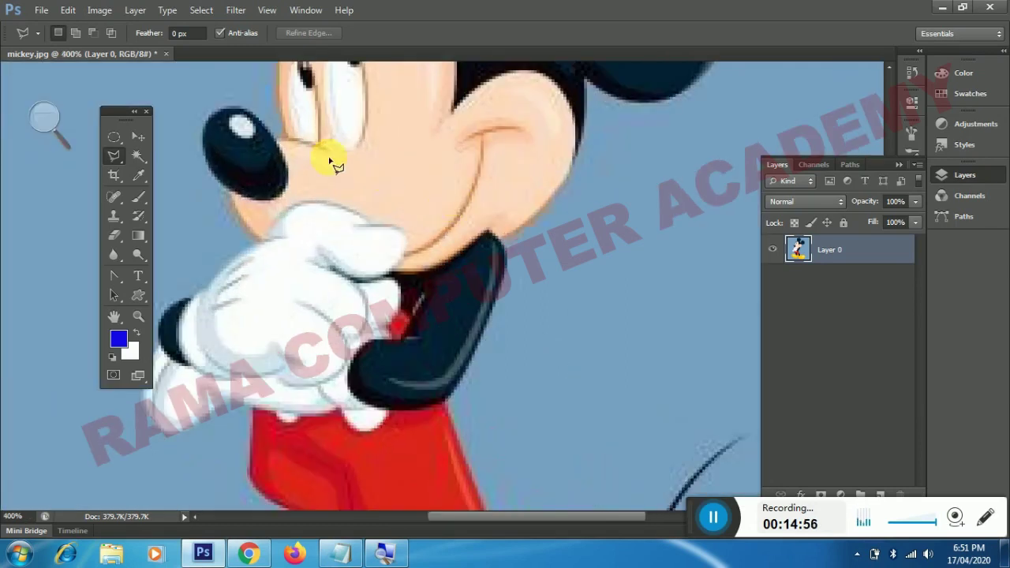
pyautogui.scroll(6, 347, 311)
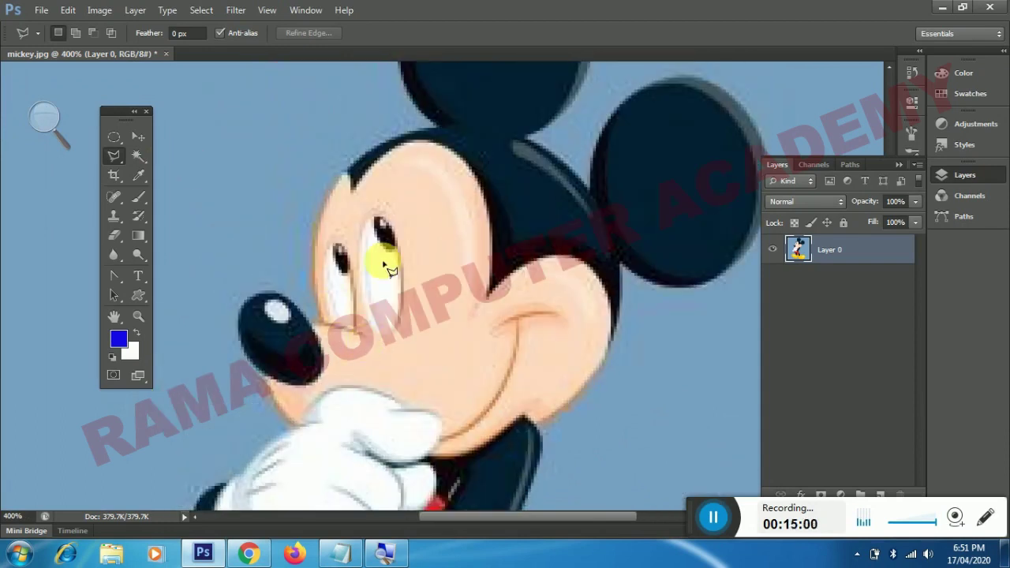
pyautogui.click(313, 247)
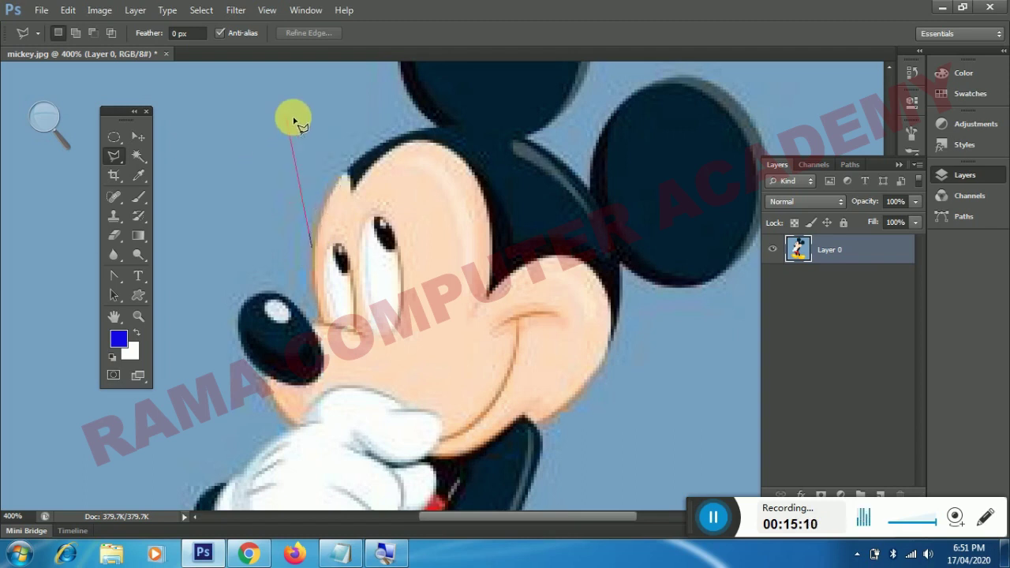
pyautogui.click(334, 189)
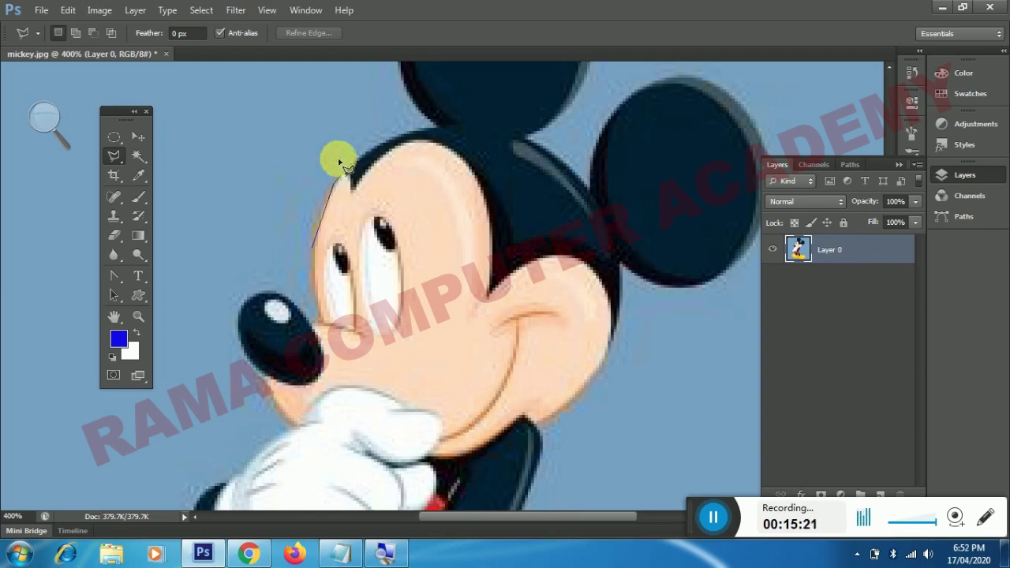
pyautogui.click(347, 172)
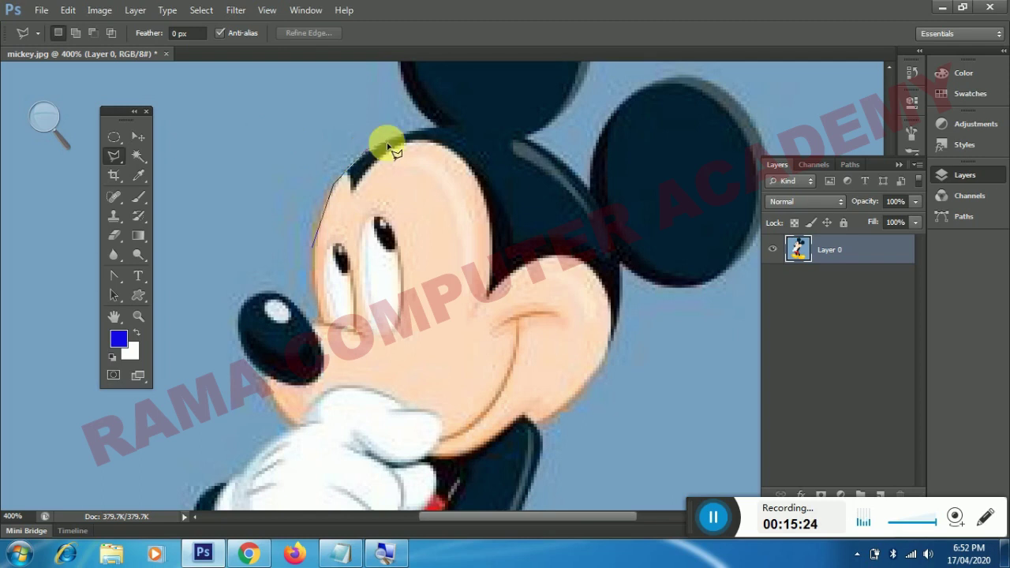
pyautogui.click(393, 136)
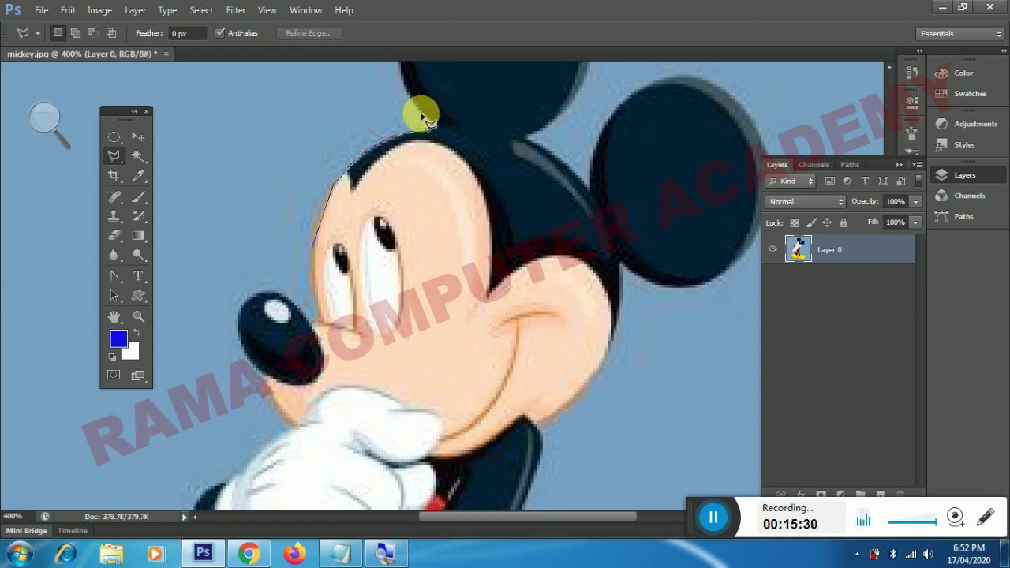
pyautogui.moveTo(424, 119); pyautogui.dragTo(496, 299)
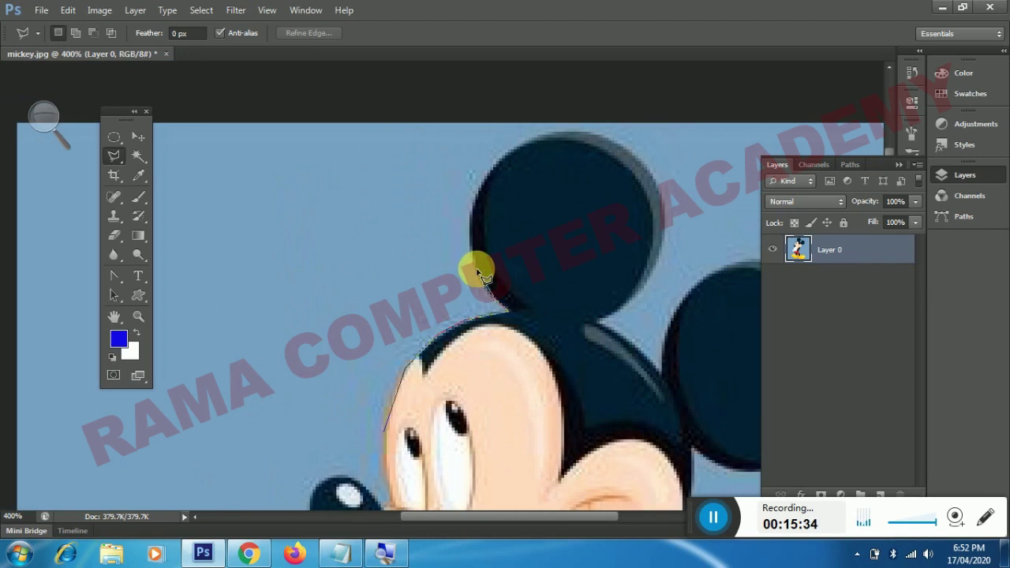
# Add polygonal lasso points up the ear's edge, across its top and down its right side
pyautogui.click(473, 229)
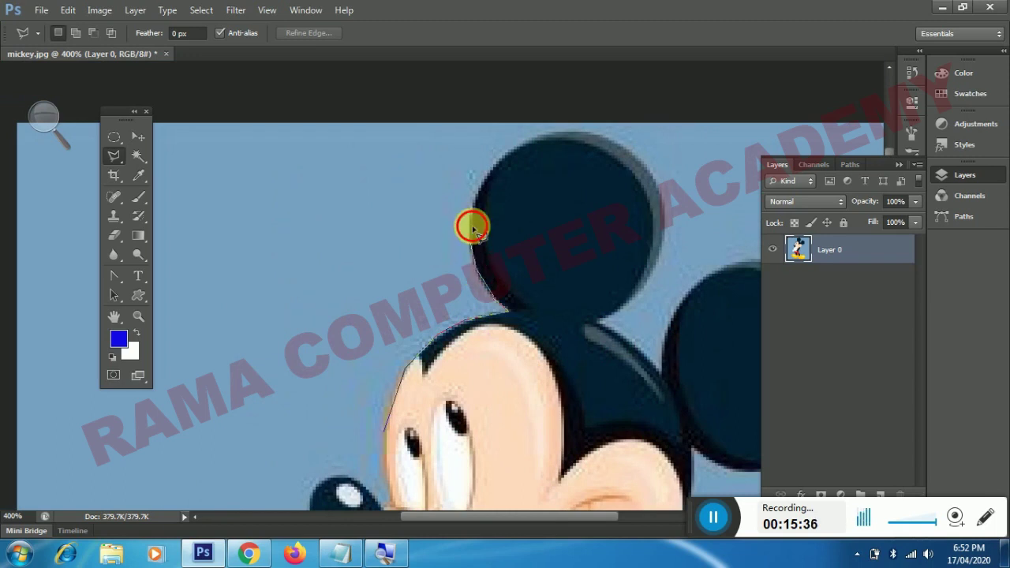
pyautogui.click(496, 163)
pyautogui.click(541, 139)
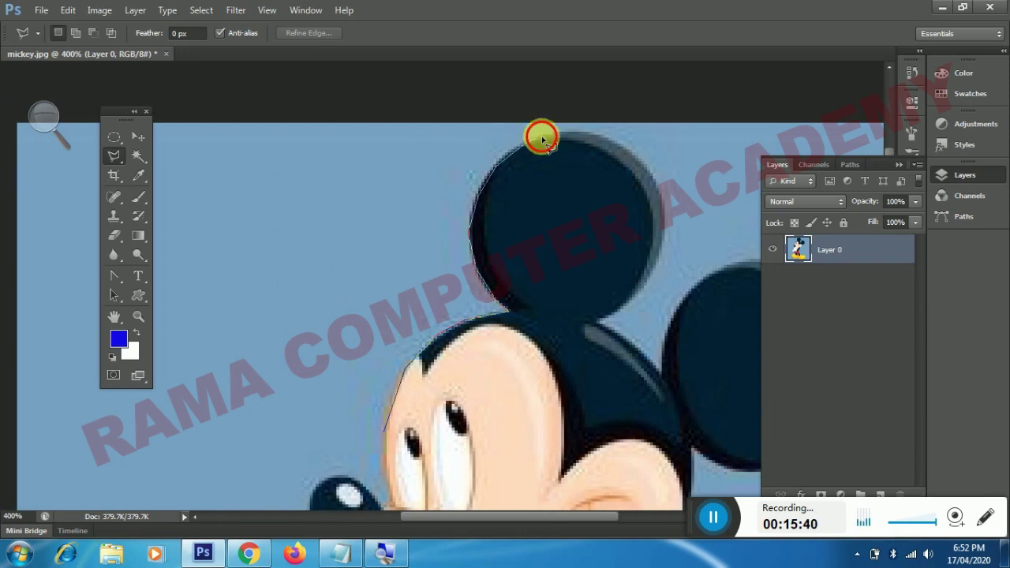
pyautogui.click(566, 134)
pyautogui.click(604, 139)
pyautogui.click(645, 165)
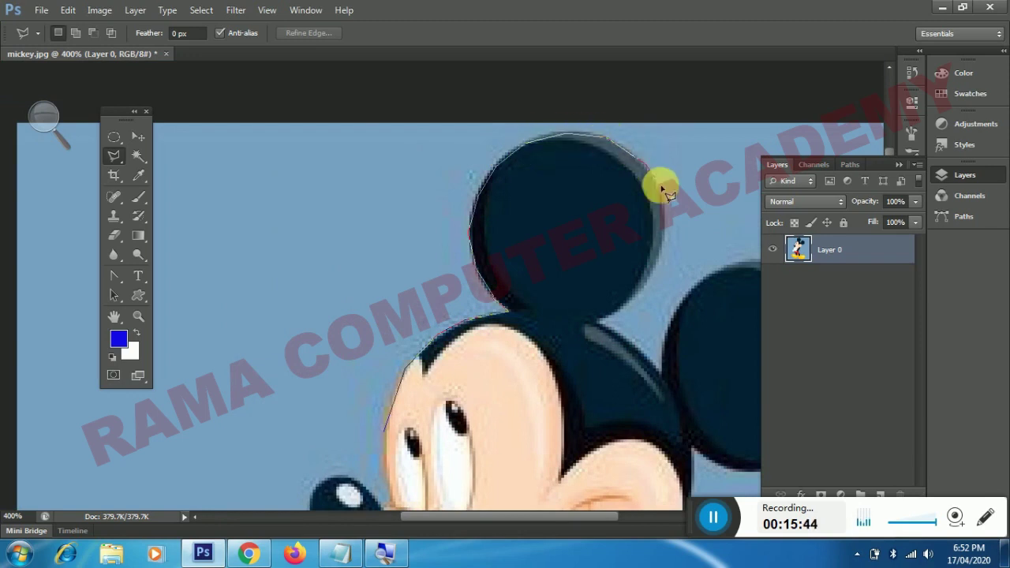
pyautogui.click(667, 211)
pyautogui.click(663, 262)
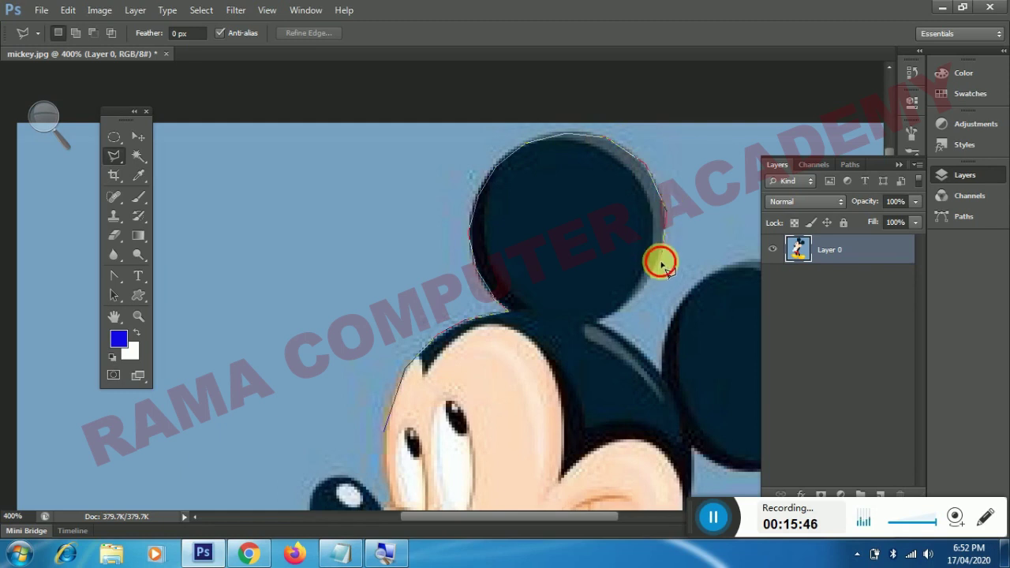
pyautogui.click(652, 279)
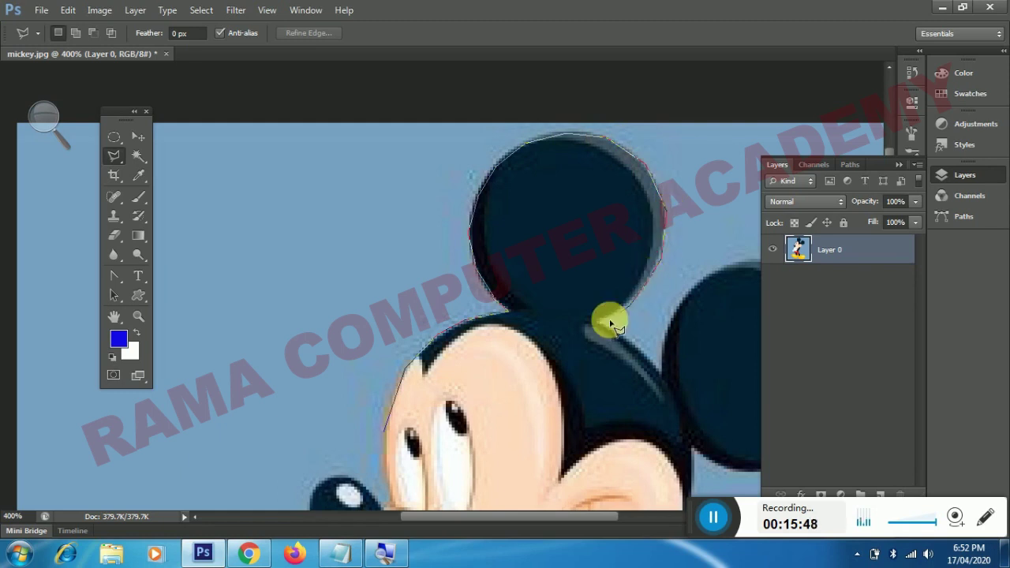
pyautogui.moveTo(609, 334); pyautogui.dragTo(447, 235)
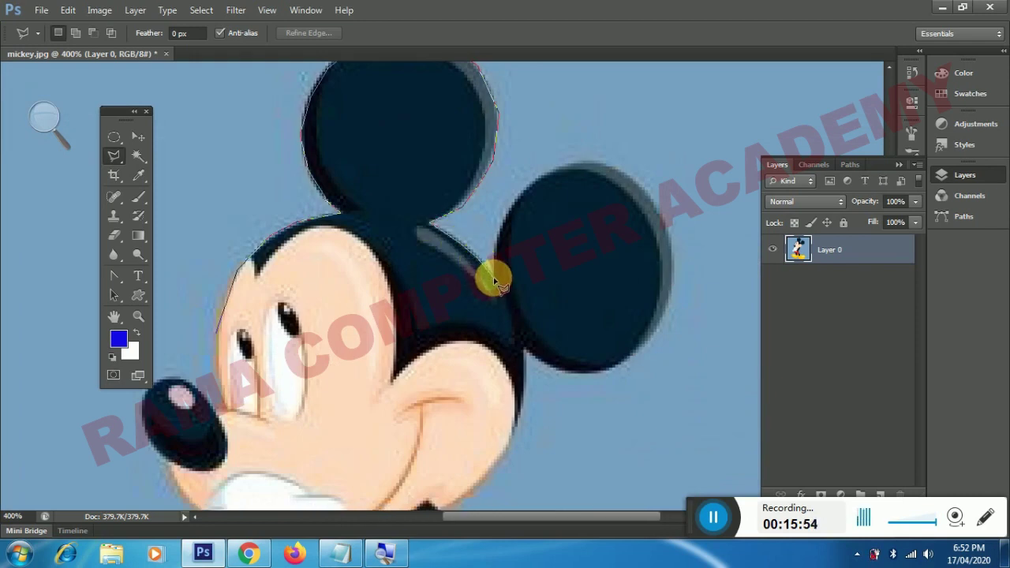
# Extend the outline down the head around the cheek, removing one misplaced point
pyautogui.click(431, 298)
pyautogui.click(446, 324)
pyautogui.click(394, 380)
pyautogui.click(343, 380)
pyautogui.click(312, 296)
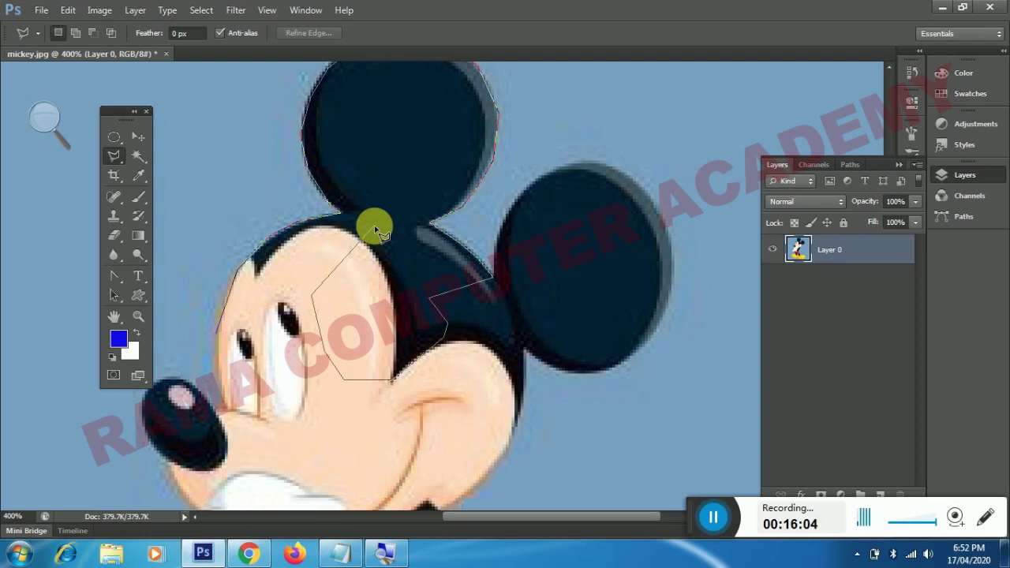
pyautogui.press('BackSpace')
pyautogui.press('BackSpace')
pyautogui.press('BackSpace')
pyautogui.press('BackSpace')
pyautogui.press('BackSpace')
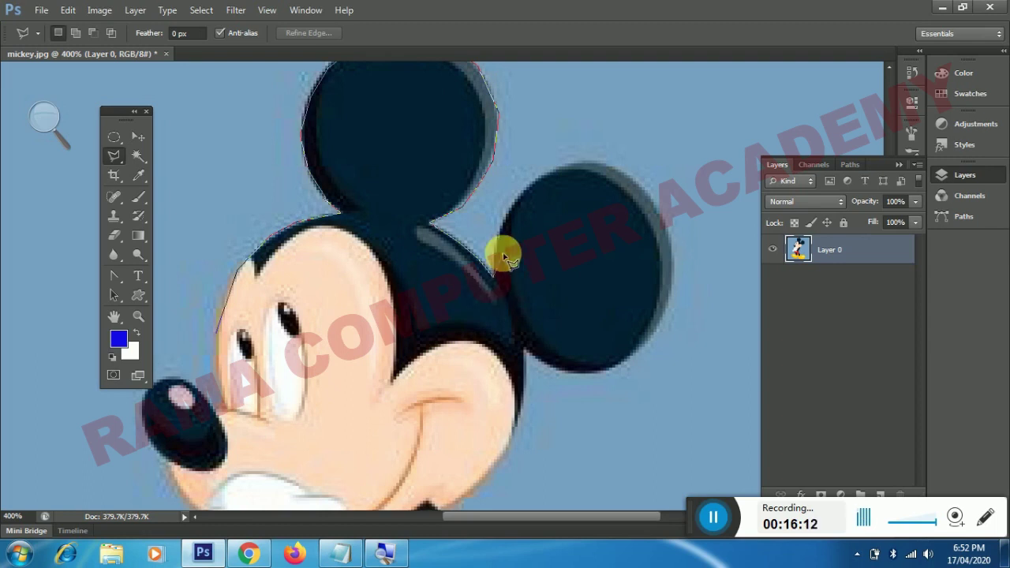
# Trace points around the right ear's top, right edge and bottom to the notch and down the face
pyautogui.click(509, 218)
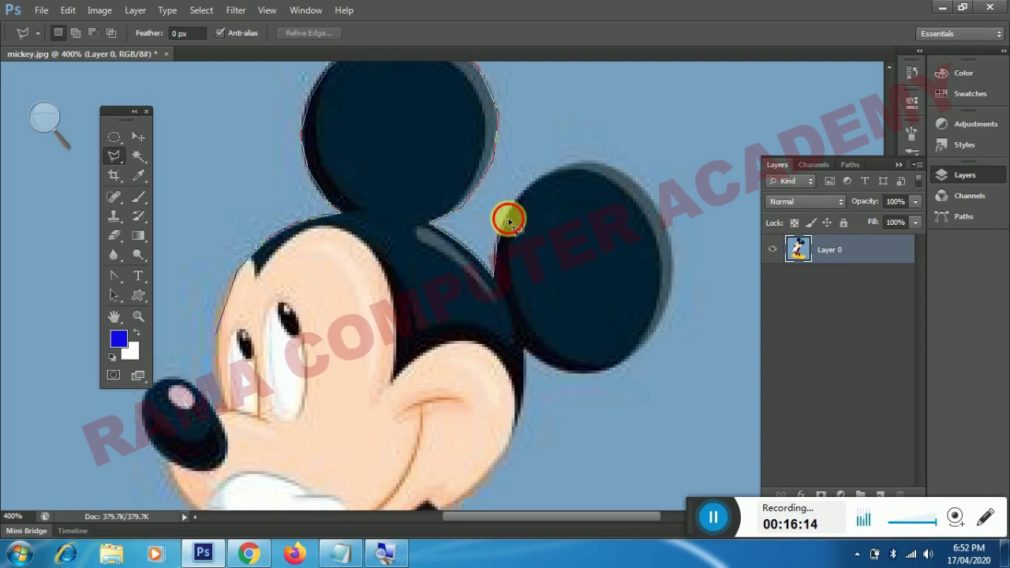
pyautogui.click(526, 195)
pyautogui.click(556, 167)
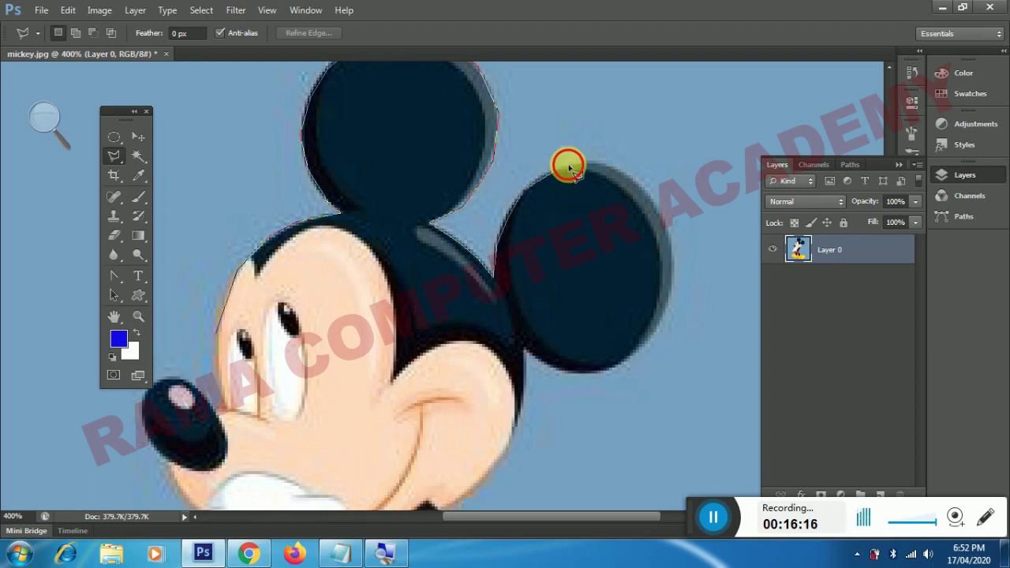
pyautogui.click(616, 165)
pyautogui.click(638, 181)
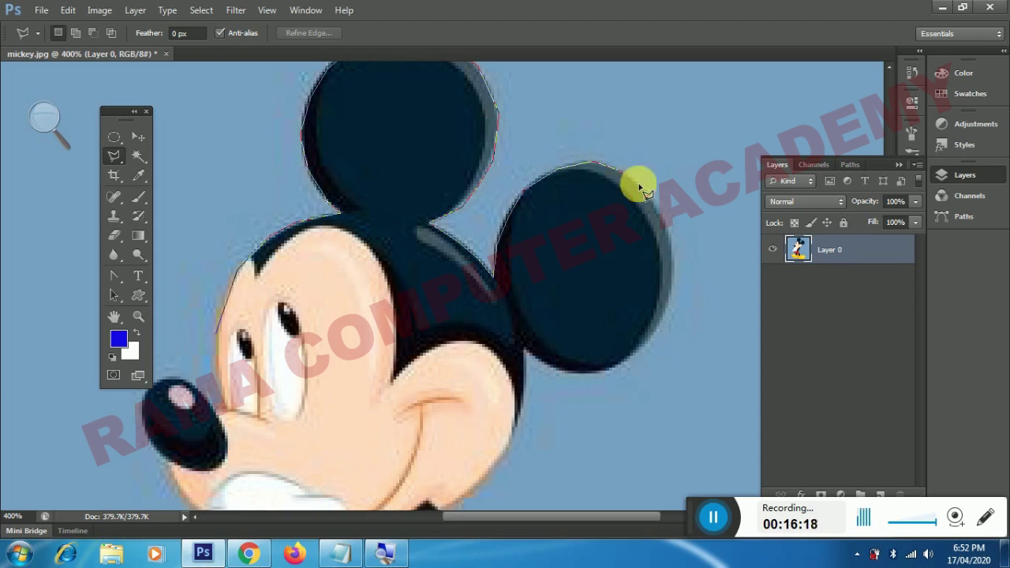
pyautogui.click(649, 197)
pyautogui.click(657, 218)
pyautogui.click(668, 242)
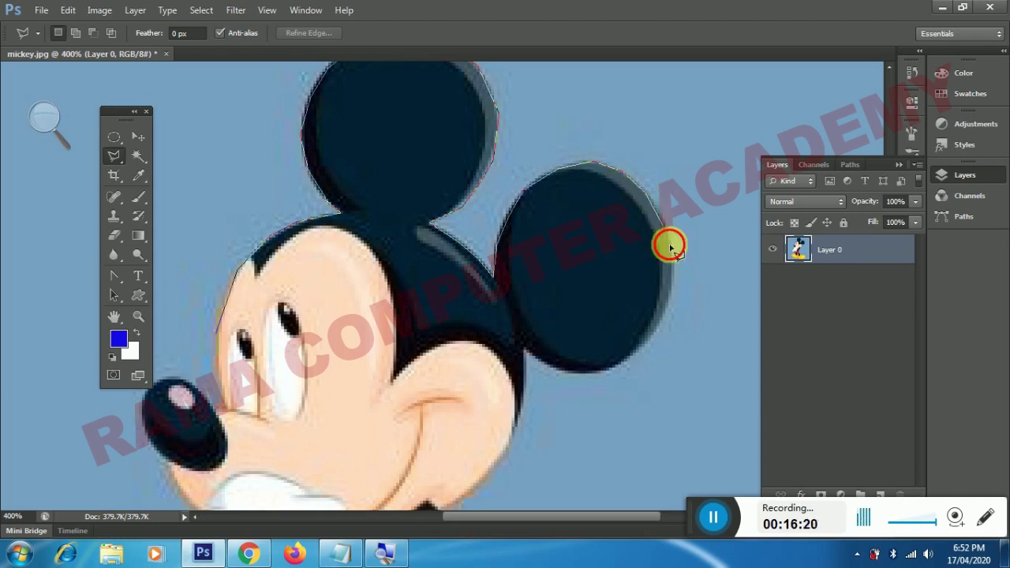
pyautogui.click(671, 275)
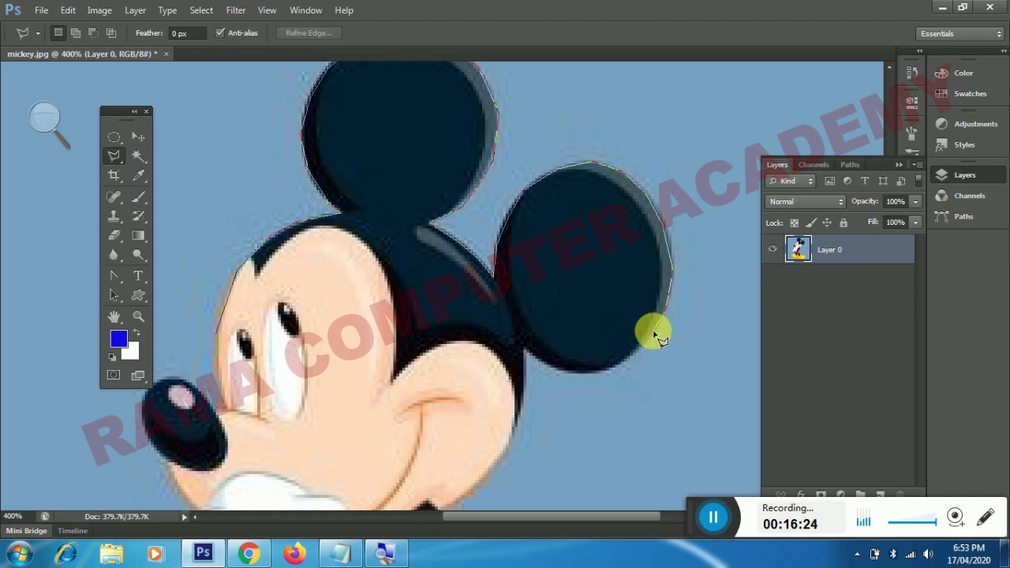
pyautogui.click(637, 357)
pyautogui.click(605, 370)
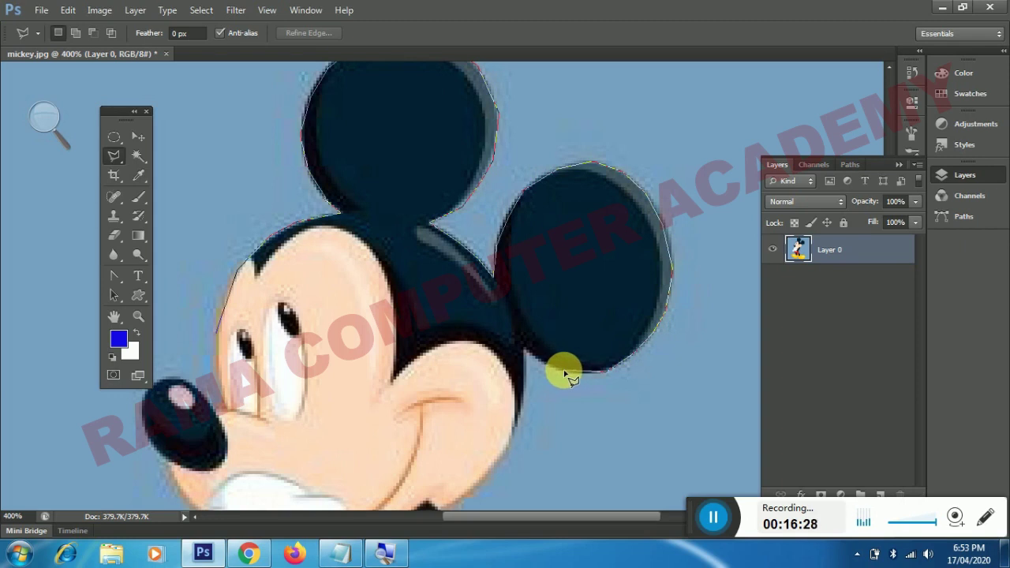
pyautogui.click(525, 350)
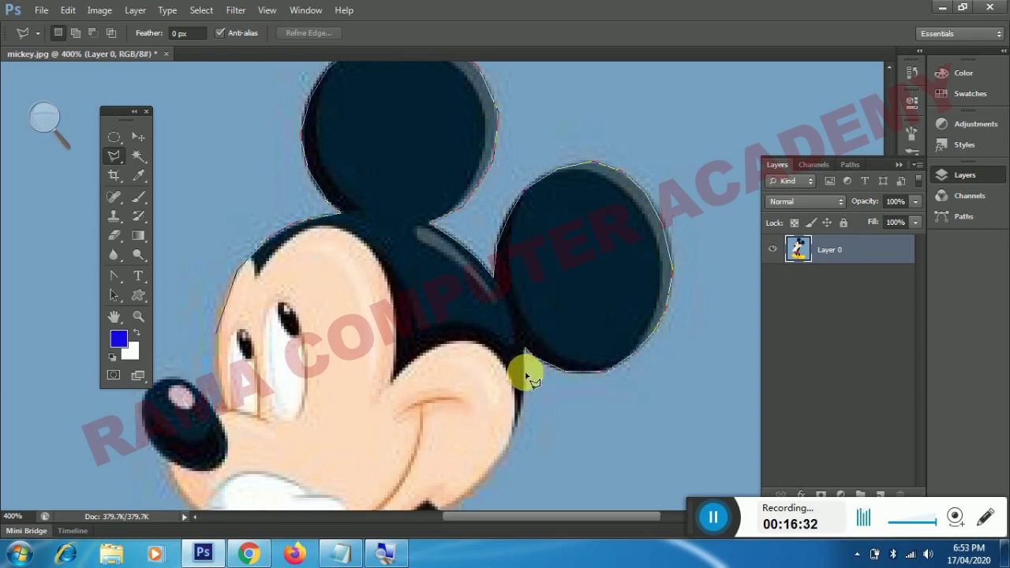
pyautogui.click(516, 429)
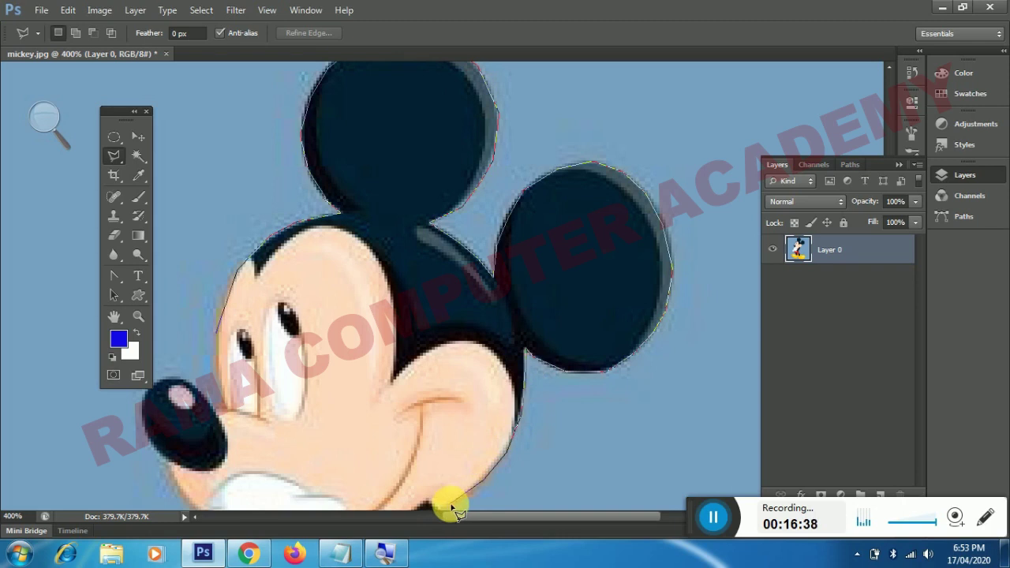
# Carry the outline along the cheek and chin and over the top of the glove
pyautogui.moveTo(458, 512)
pyautogui.mouseDown()
pyautogui.moveTo(484, 388)
pyautogui.moveTo(514, 342)
pyautogui.moveTo(507, 357)
pyautogui.mouseUp()
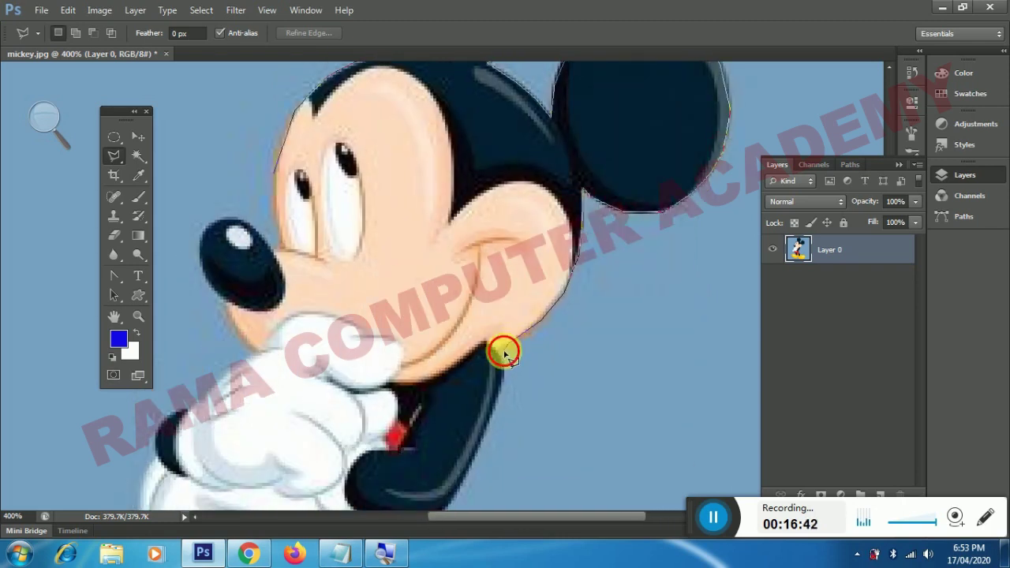
pyautogui.click(488, 345)
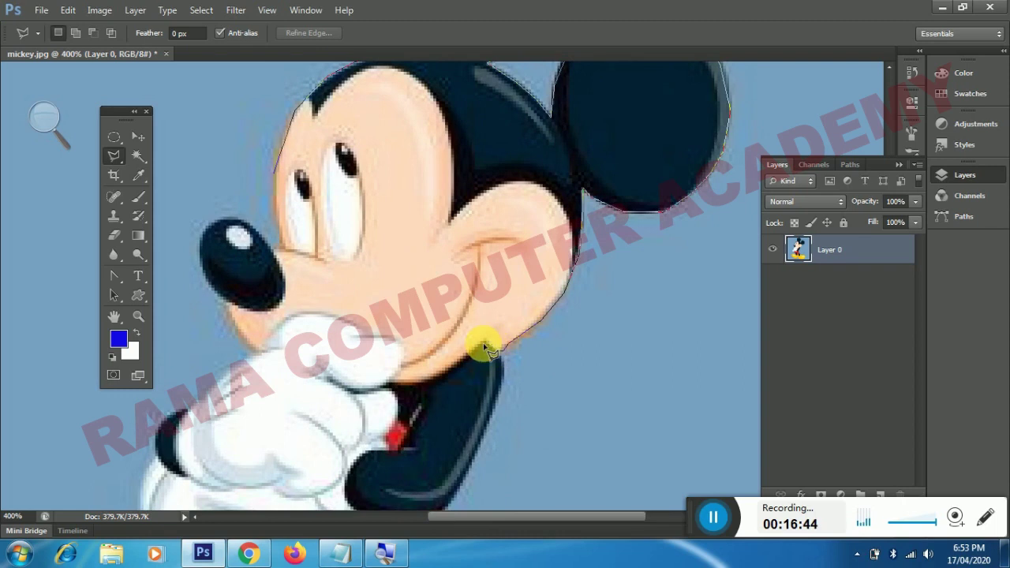
pyautogui.click(413, 379)
pyautogui.click(387, 392)
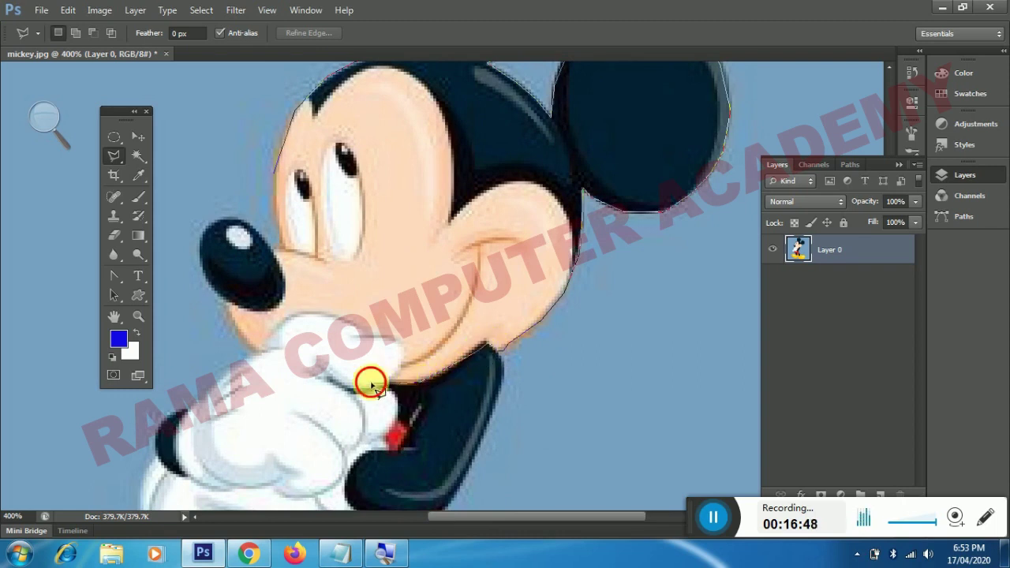
pyautogui.click(254, 349)
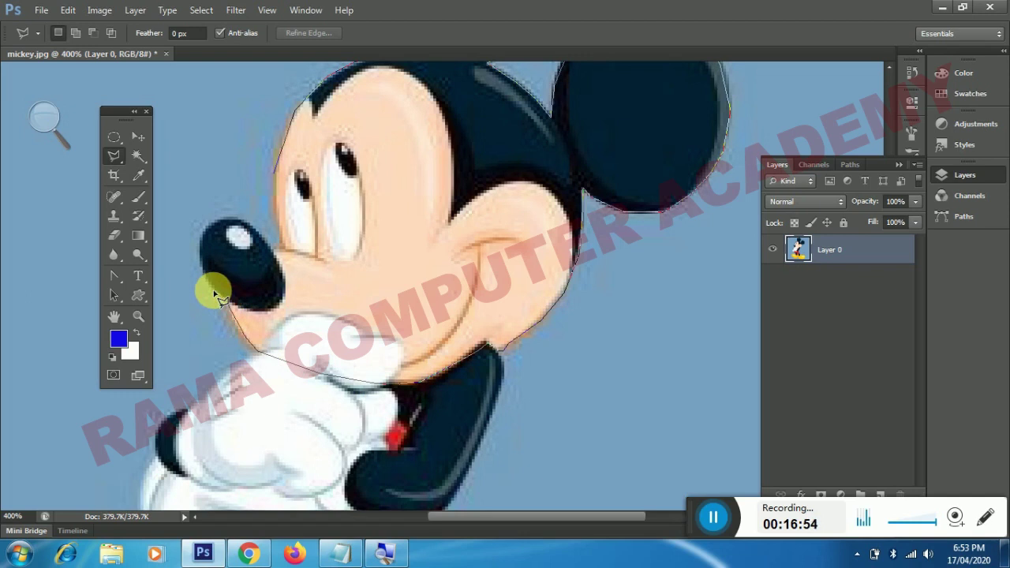
# Continue the outline around the nose and up the front of the face
pyautogui.click(215, 294)
pyautogui.click(218, 222)
pyautogui.click(240, 222)
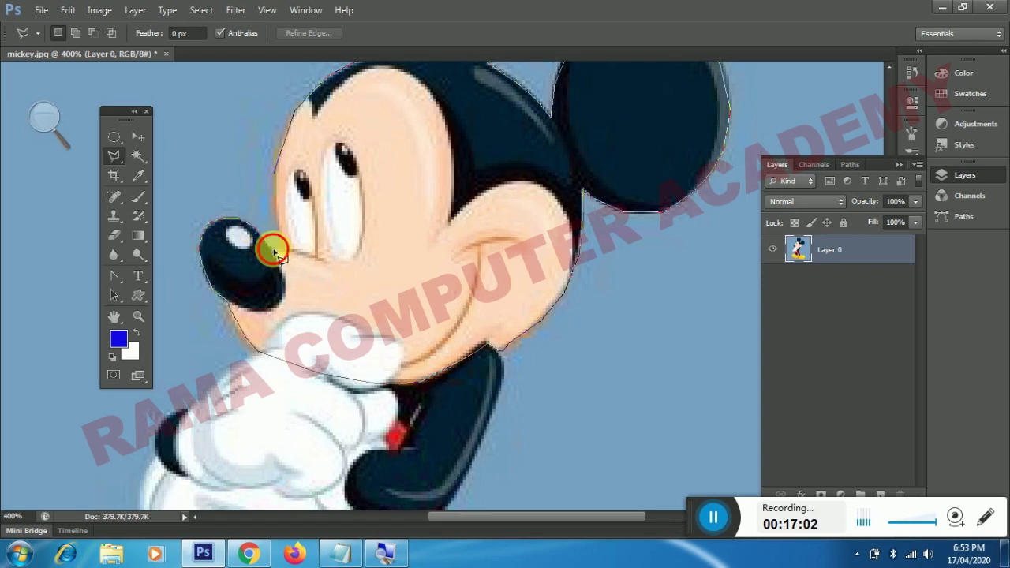
pyautogui.click(272, 227)
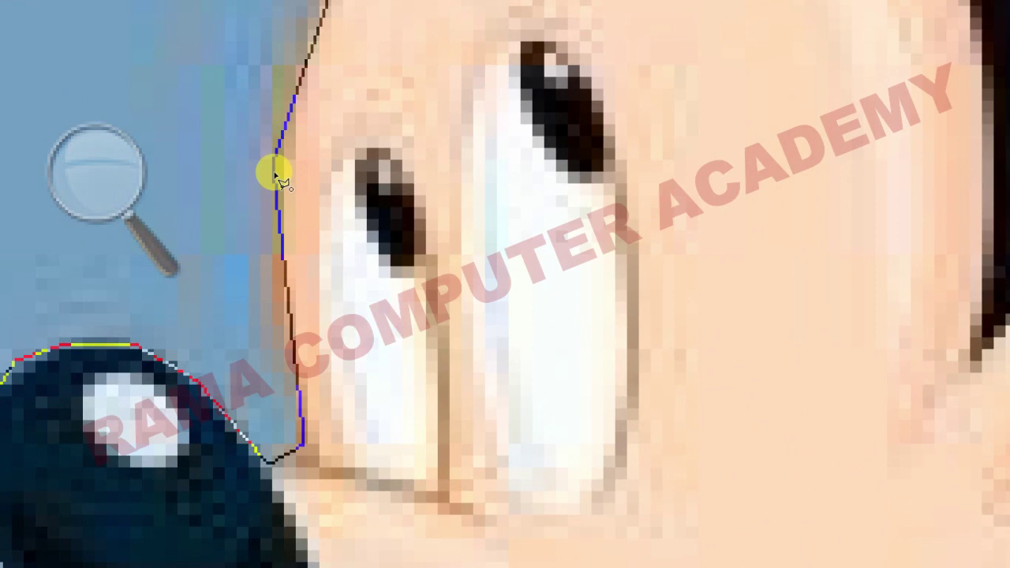
pyautogui.scroll(-2, 276, 175)
pyautogui.scroll(-1, 276, 175)
pyautogui.scroll(-1, 276, 176)
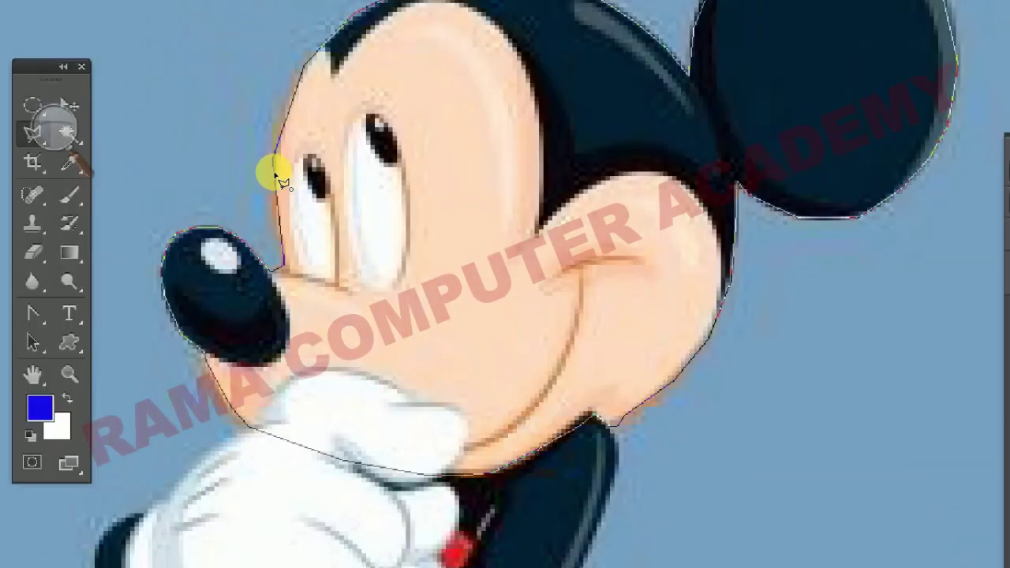
pyautogui.scroll(-1, 277, 175)
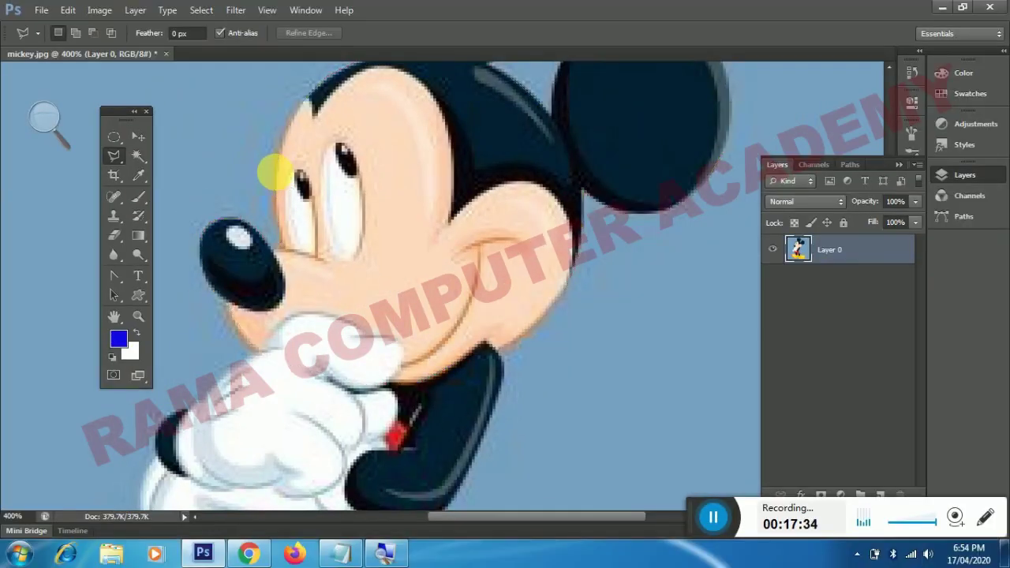
# Close the polygonal outline, copy the head to a new layer with Ctrl+J, and hide Layer 0
pyautogui.click(275, 173)
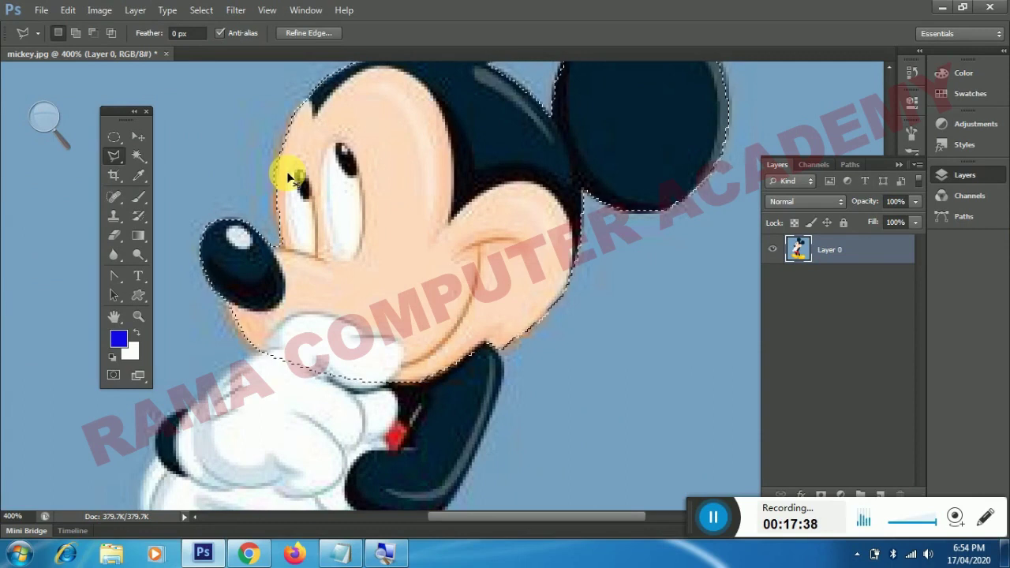
pyautogui.hotkey('ctrl', 'j')
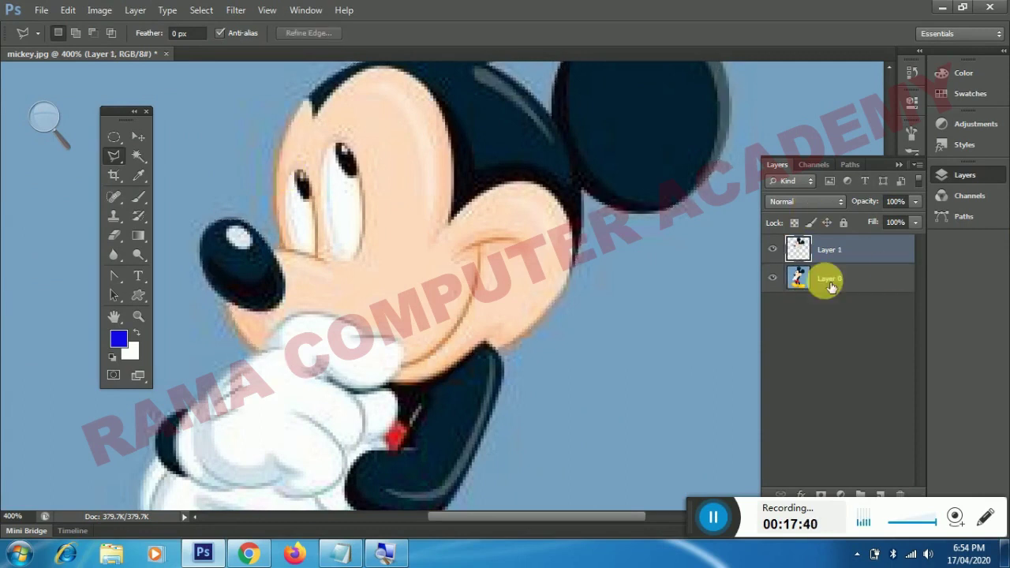
pyautogui.click(775, 281)
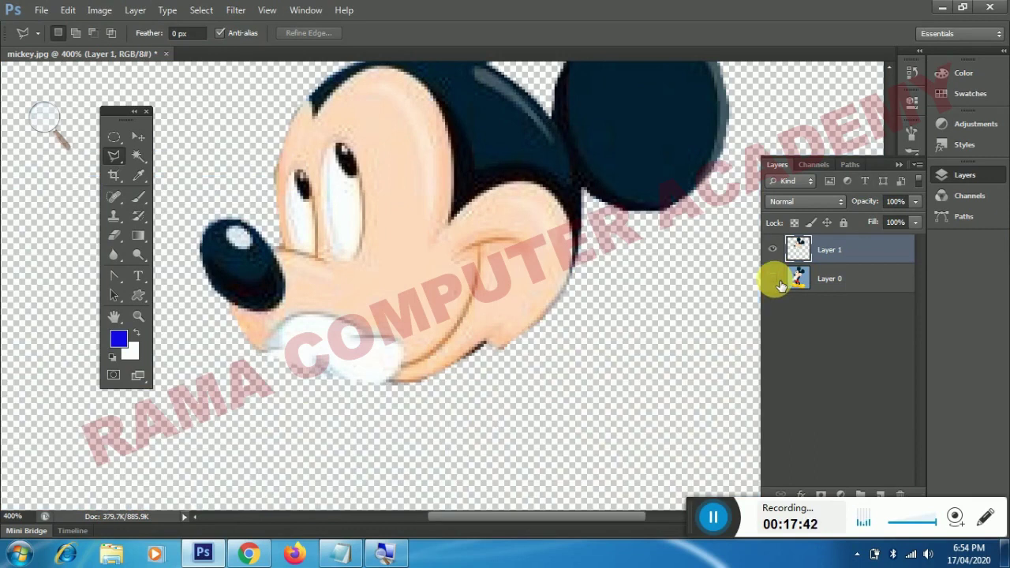
# Move the cut-out head at 300%, show Layer 0 again, and switch to the Tools PDF
pyautogui.press('v')
pyautogui.moveTo(454, 194)
pyautogui.mouseDown()
pyautogui.moveTo(464, 263)
pyautogui.moveTo(451, 320)
pyautogui.moveTo(437, 306)
pyautogui.moveTo(445, 293)
pyautogui.mouseUp()
pyautogui.hotkey('ctrl', '-')
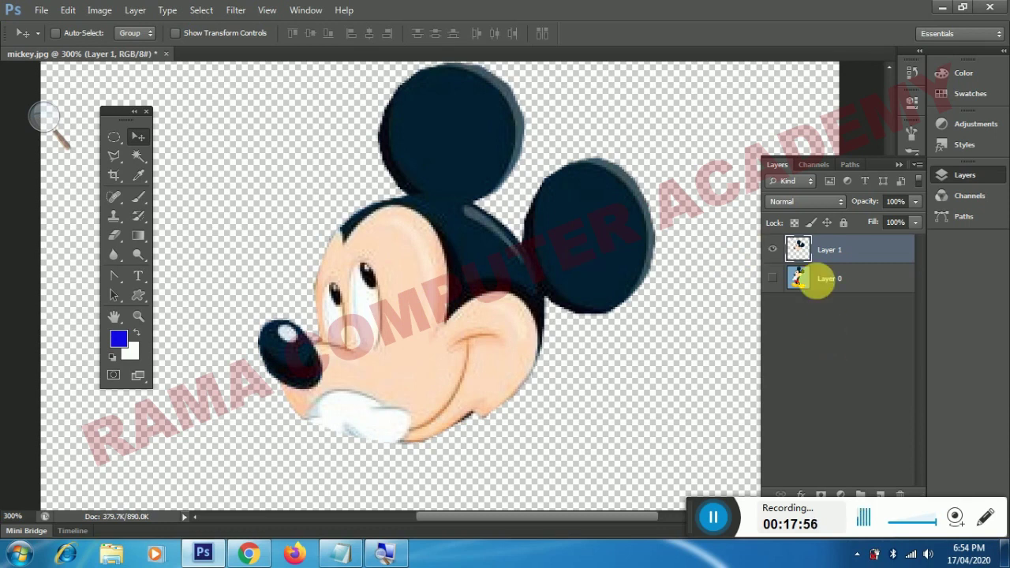
pyautogui.click(775, 281)
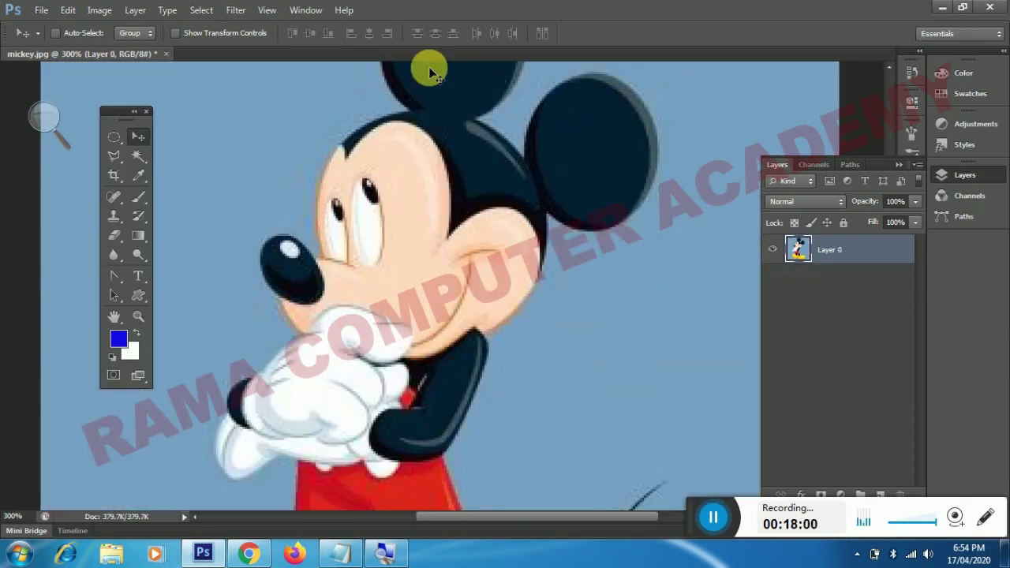
pyautogui.hotkey('alt', 'Tab')
# Scroll the PDF to the MAGNETIC TOOL heading and highlight its description lines
pyautogui.scroll(-2, 166, 387)
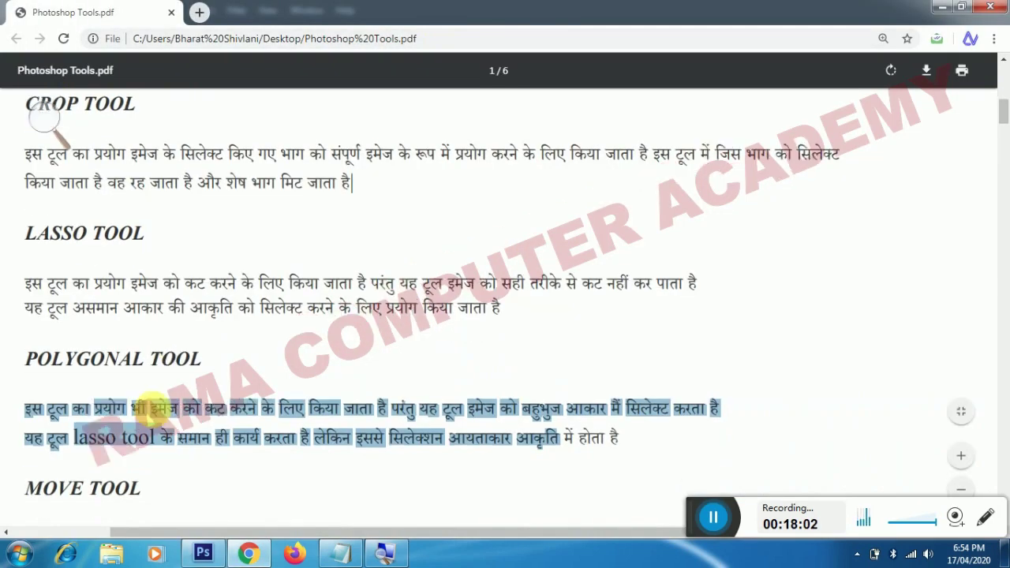
pyautogui.scroll(3, 118, 432)
pyautogui.scroll(2, 118, 433)
pyautogui.scroll(-3, 122, 436)
pyautogui.scroll(-1, 122, 436)
pyautogui.scroll(-4, 124, 433)
pyautogui.scroll(-4, 130, 438)
pyautogui.scroll(-2, 118, 411)
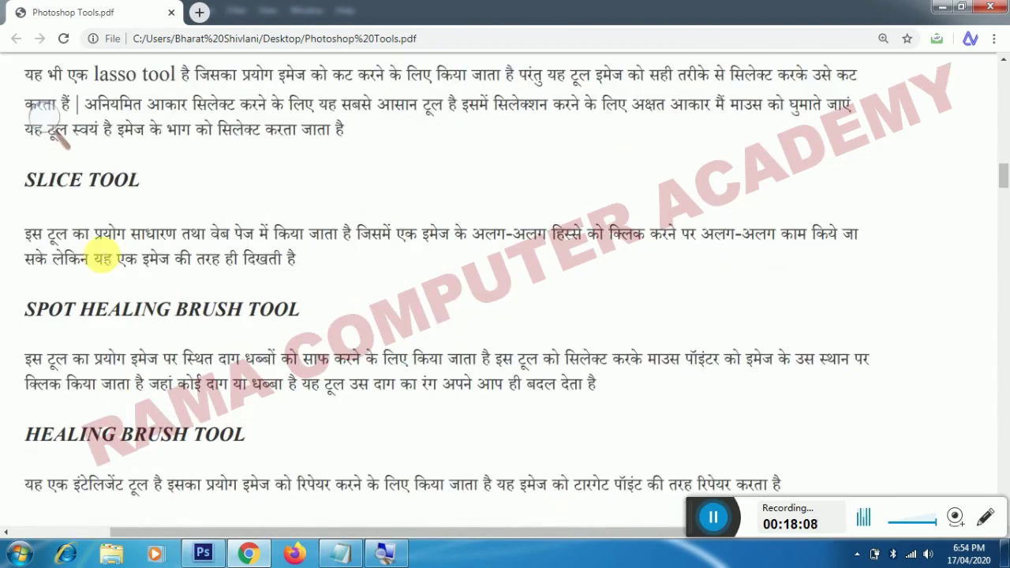
pyautogui.scroll(2, 103, 258)
pyautogui.scroll(1, 102, 258)
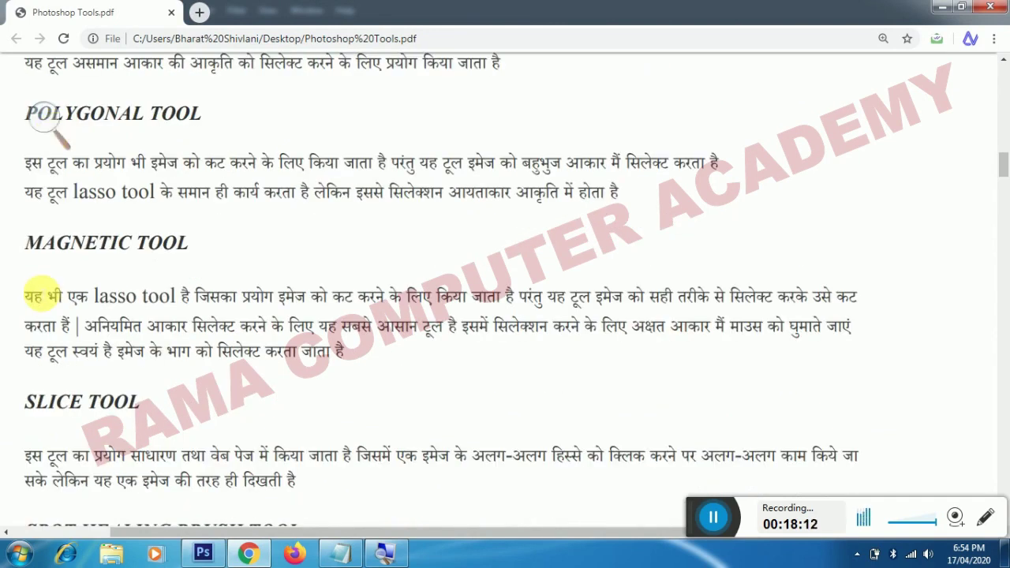
pyautogui.moveTo(33, 297)
pyautogui.mouseDown()
pyautogui.moveTo(162, 281)
pyautogui.moveTo(471, 315)
pyautogui.mouseUp()
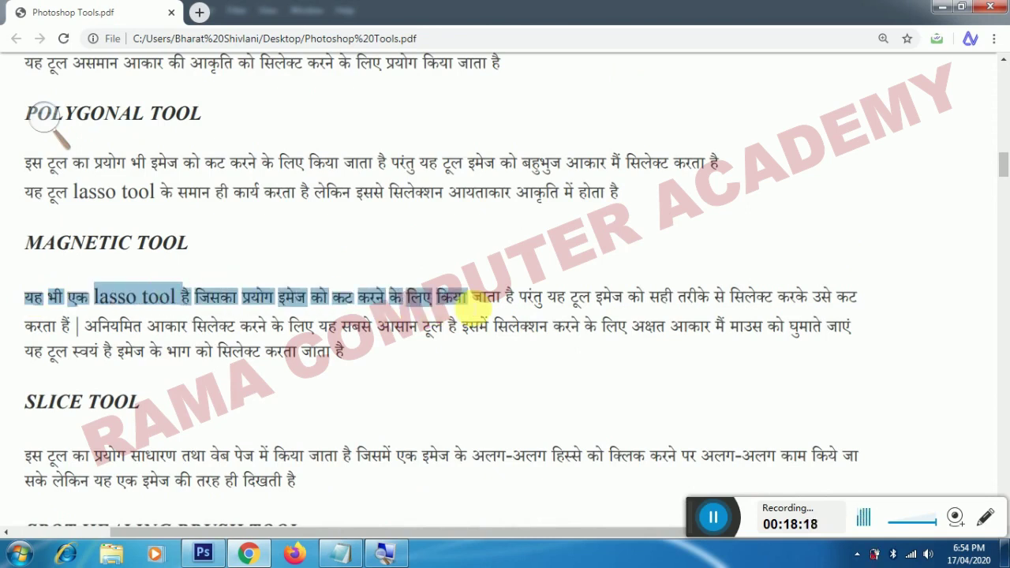
pyautogui.moveTo(478, 310)
pyautogui.mouseDown()
pyautogui.moveTo(650, 289)
pyautogui.moveTo(646, 262)
pyautogui.moveTo(801, 291)
pyautogui.mouseUp()
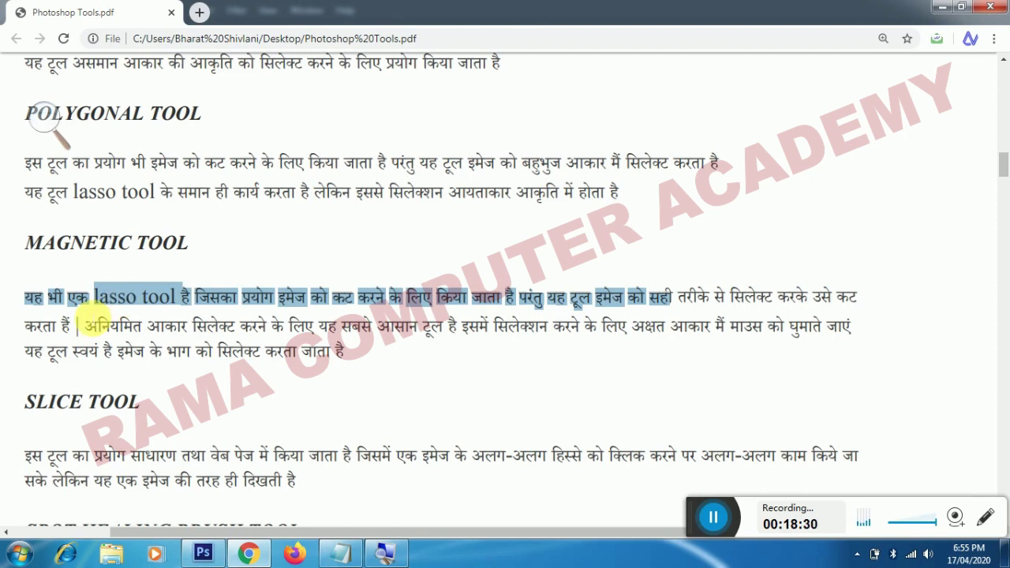
pyautogui.moveTo(85, 326)
pyautogui.mouseDown()
pyautogui.moveTo(767, 322)
pyautogui.moveTo(825, 338)
pyautogui.moveTo(637, 384)
pyautogui.moveTo(469, 406)
pyautogui.moveTo(377, 356)
pyautogui.moveTo(345, 364)
pyautogui.mouseUp()
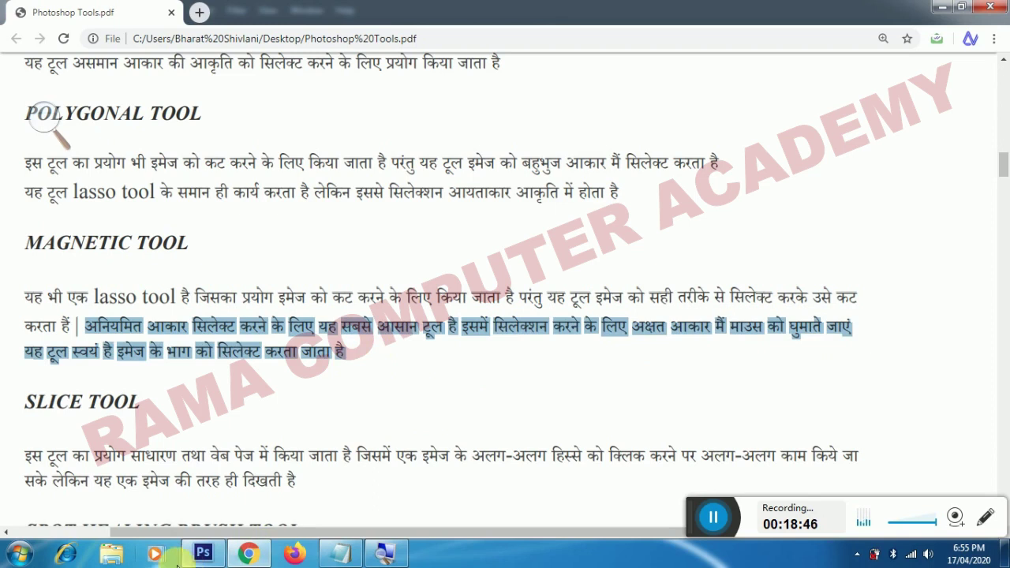
# Return to mickey.jpg in Photoshop and switch to the Magnetic Lasso Tool
pyautogui.click(201, 554)
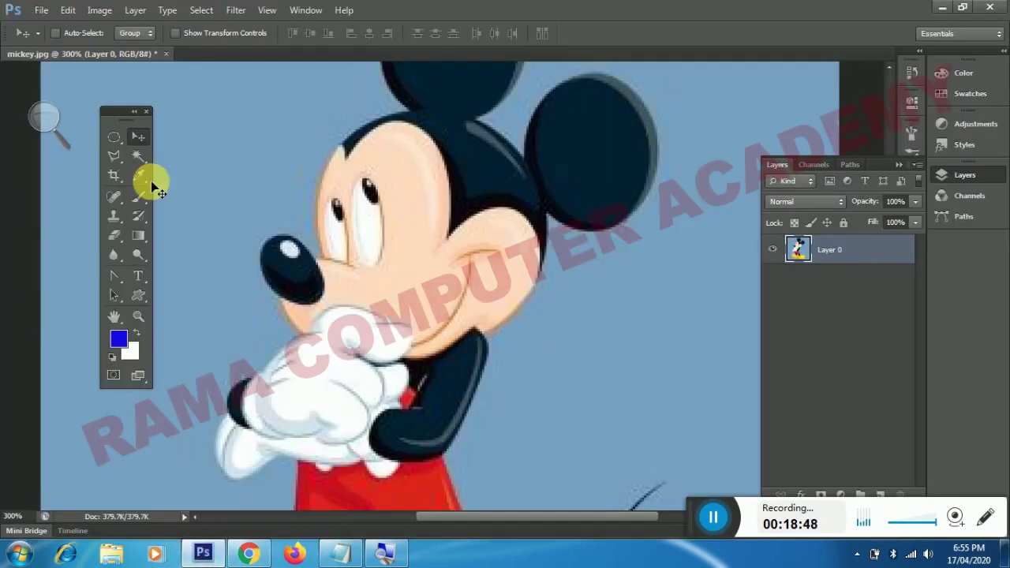
pyautogui.click(117, 164)
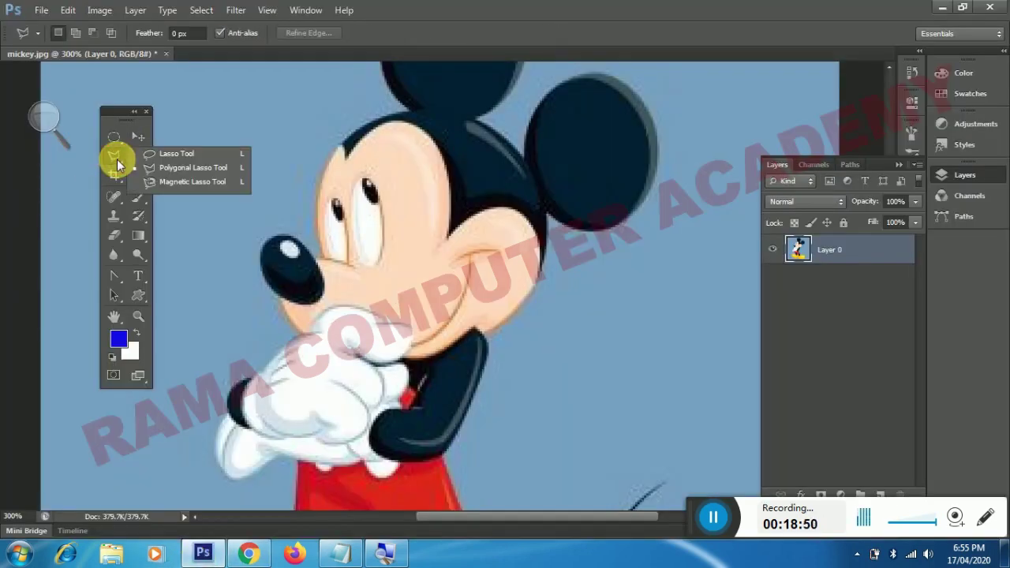
pyautogui.click(162, 181)
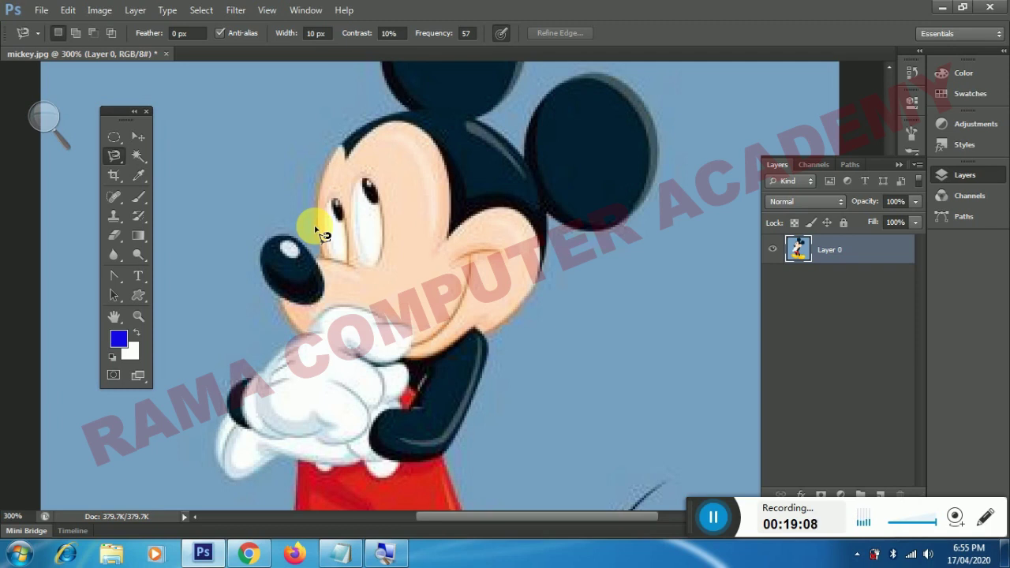
# Trace the Magnetic Lasso from Mickey's cheek up along the right ear, removing stray cheek points
pyautogui.click(318, 219)
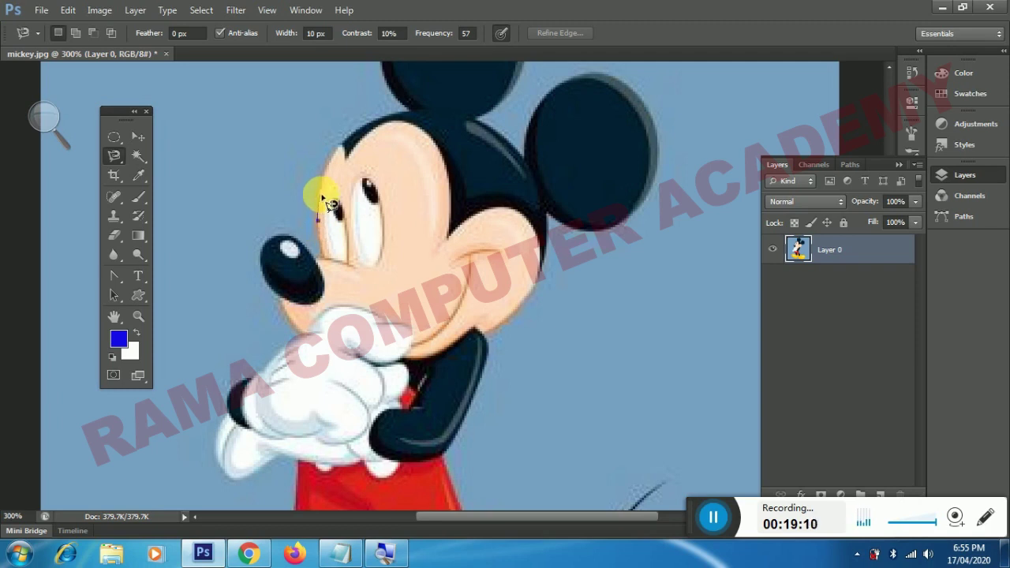
pyautogui.click(325, 171)
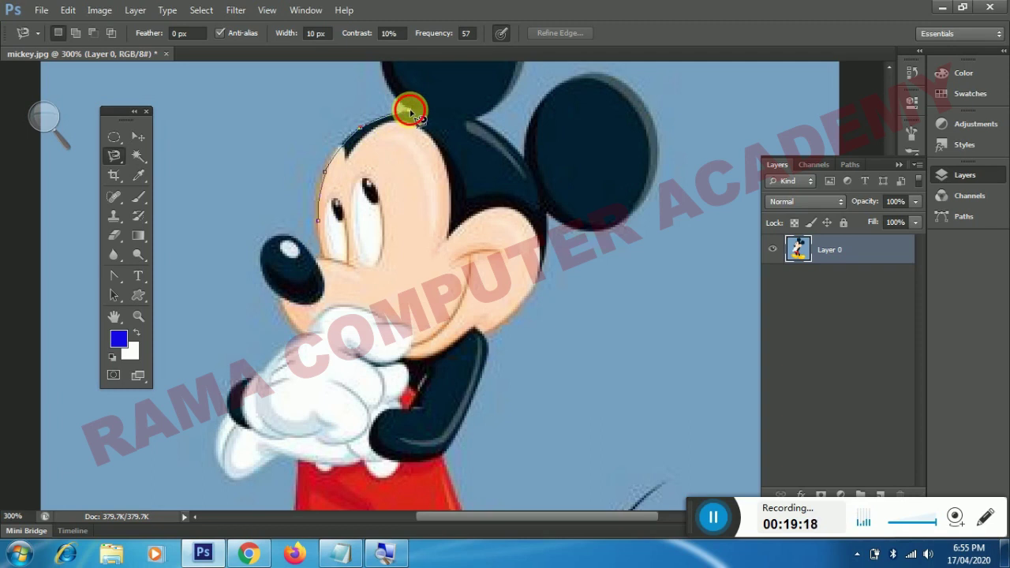
pyautogui.moveTo(414, 111)
pyautogui.mouseDown()
pyautogui.moveTo(502, 434)
pyautogui.moveTo(494, 423)
pyautogui.mouseUp()
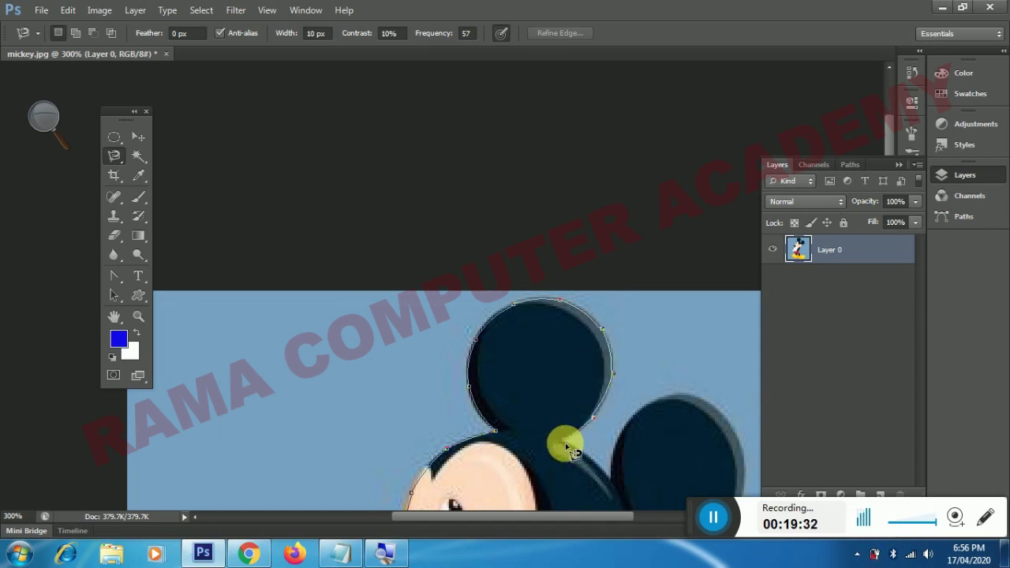
pyautogui.scroll(-4, 469, 289)
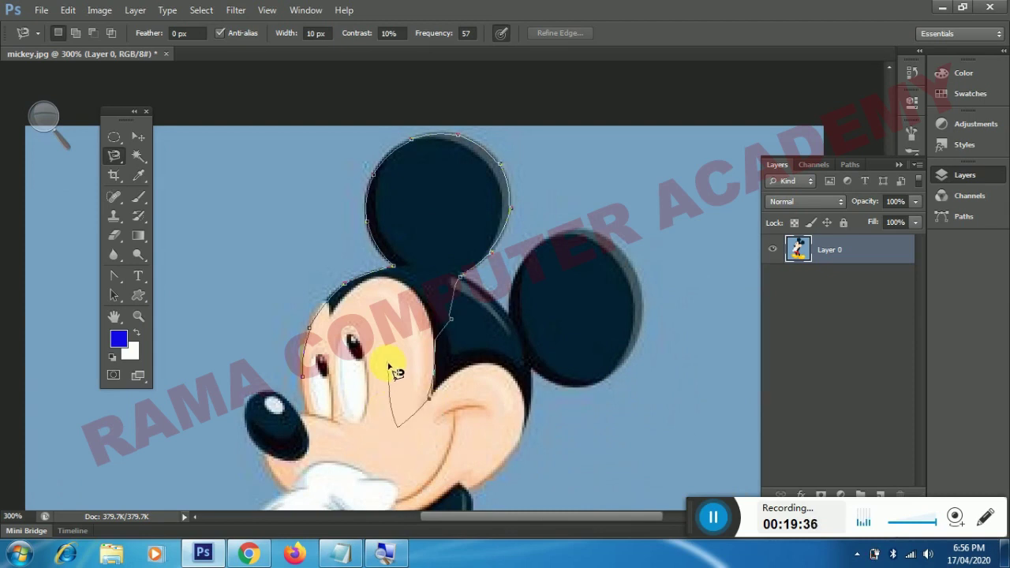
pyautogui.press('BackSpace')
pyautogui.press('BackSpace')
pyautogui.press('BackSpace')
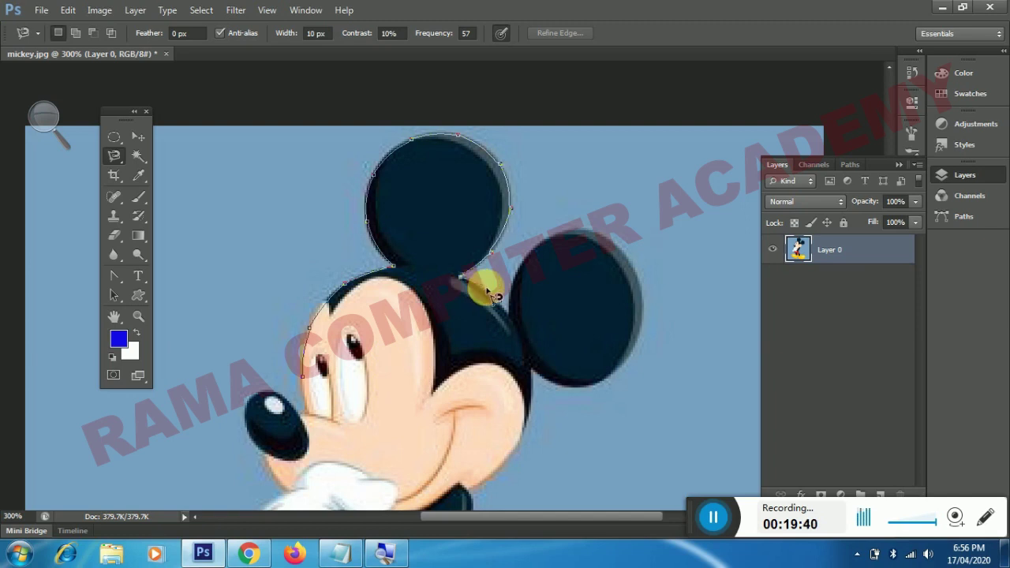
pyautogui.click(509, 314)
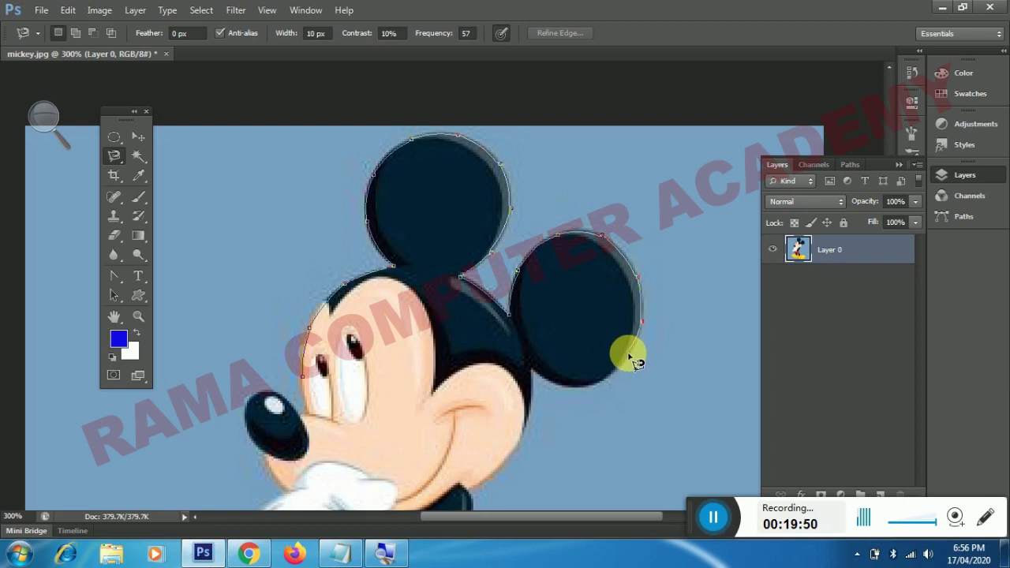
pyautogui.click(593, 389)
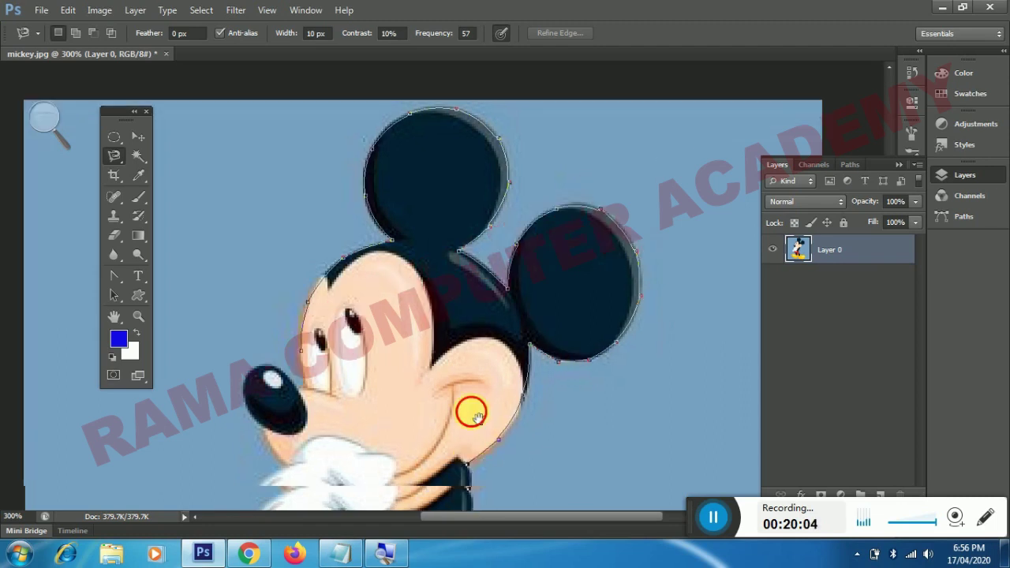
# Continue the Magnetic Lasso along the collar, chin and nose, closing it at the start point
pyautogui.scroll(-5, 473, 497)
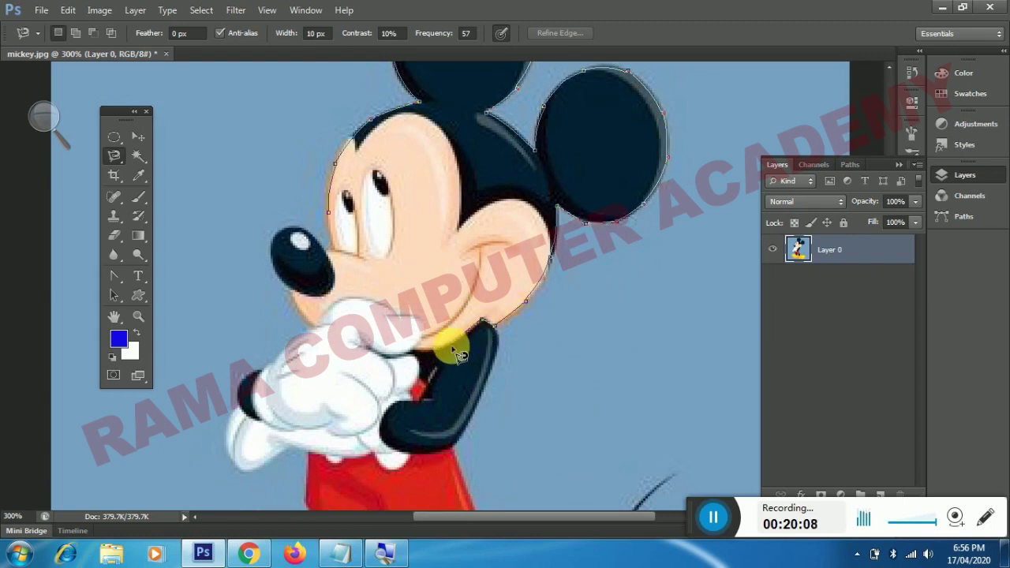
pyautogui.click(420, 322)
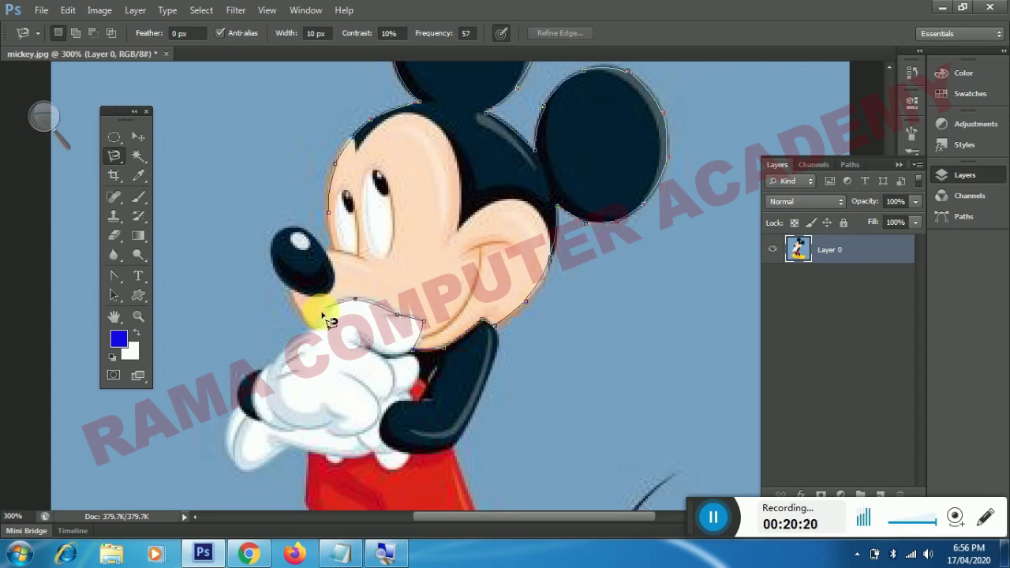
pyautogui.click(329, 305)
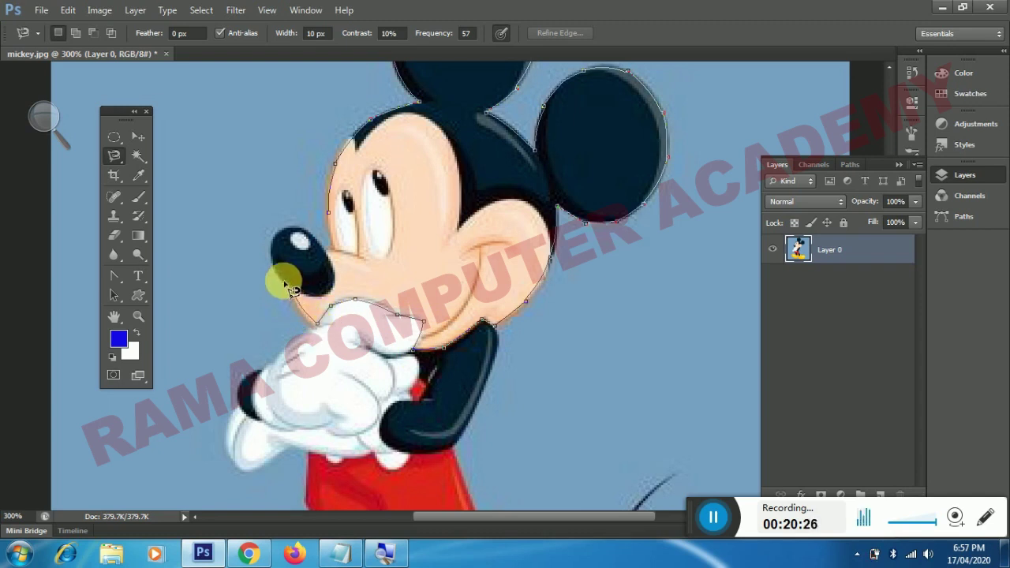
pyautogui.click(294, 230)
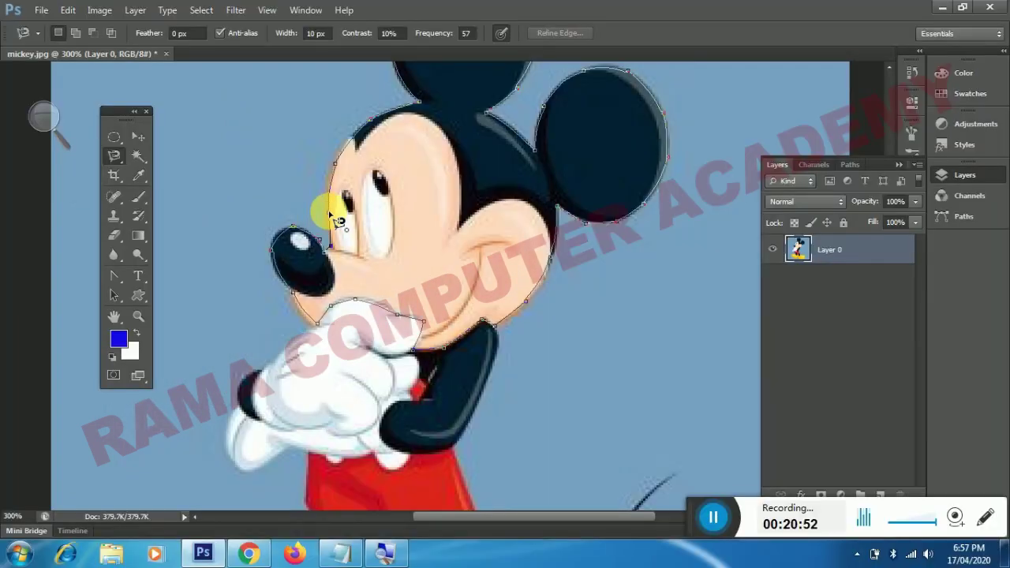
pyautogui.click(332, 218)
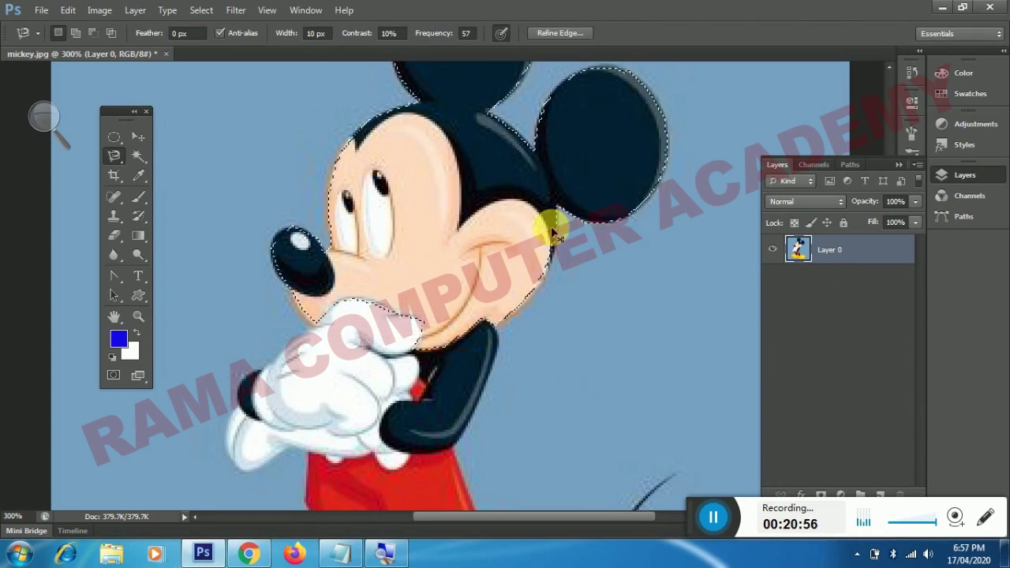
# Copy the head onto Layer 1, hide Layer 0, and move the head lower at 200% zoom
pyautogui.hotkey('ctrl', 'j')
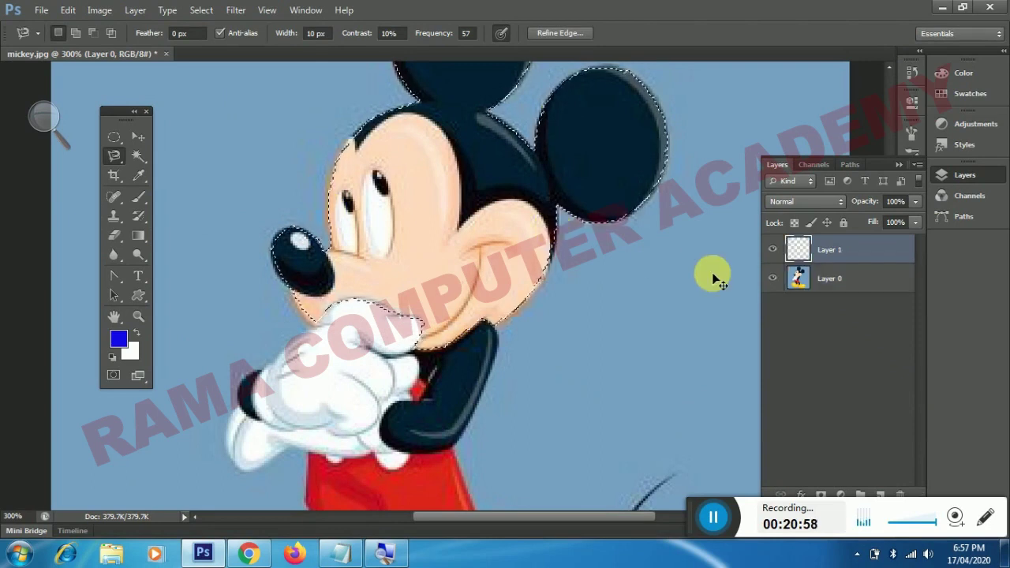
pyautogui.click(775, 280)
pyautogui.click(137, 137)
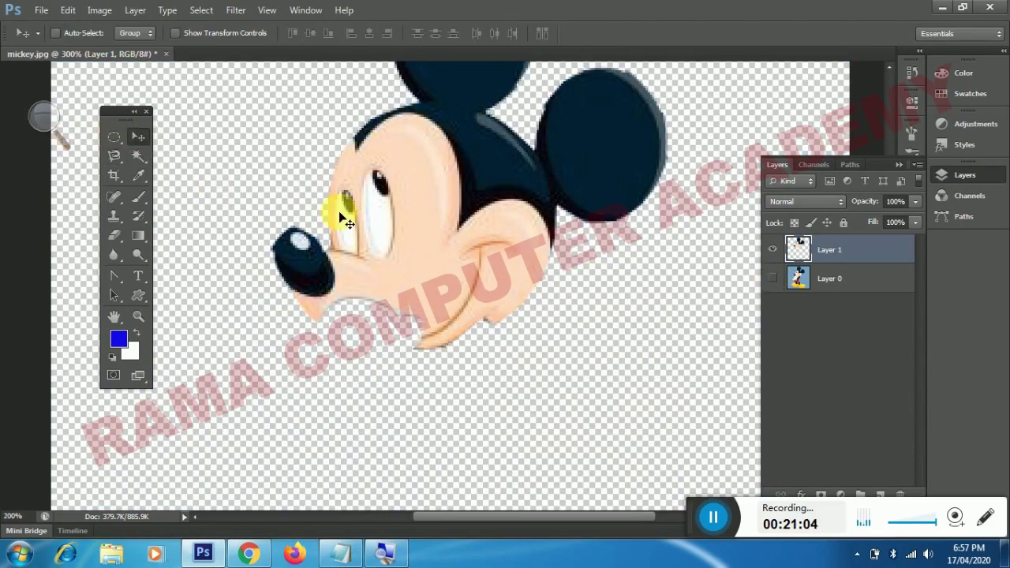
pyautogui.hotkey('ctrl', '-')
pyautogui.moveTo(453, 231); pyautogui.dragTo(448, 270)
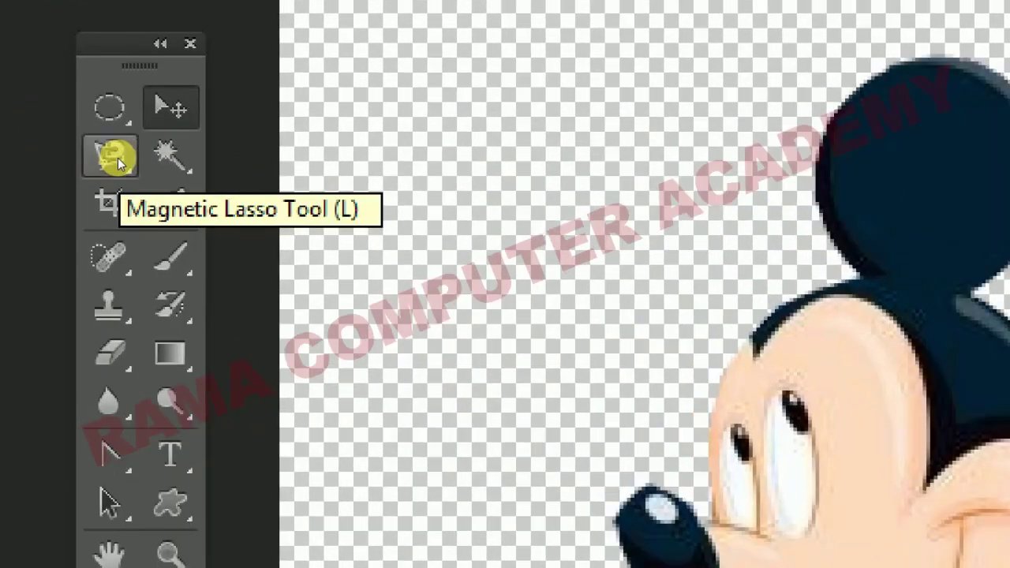
# Try the Rectangular and Elliptical Marquee selection variants
pyautogui.click(108, 119)
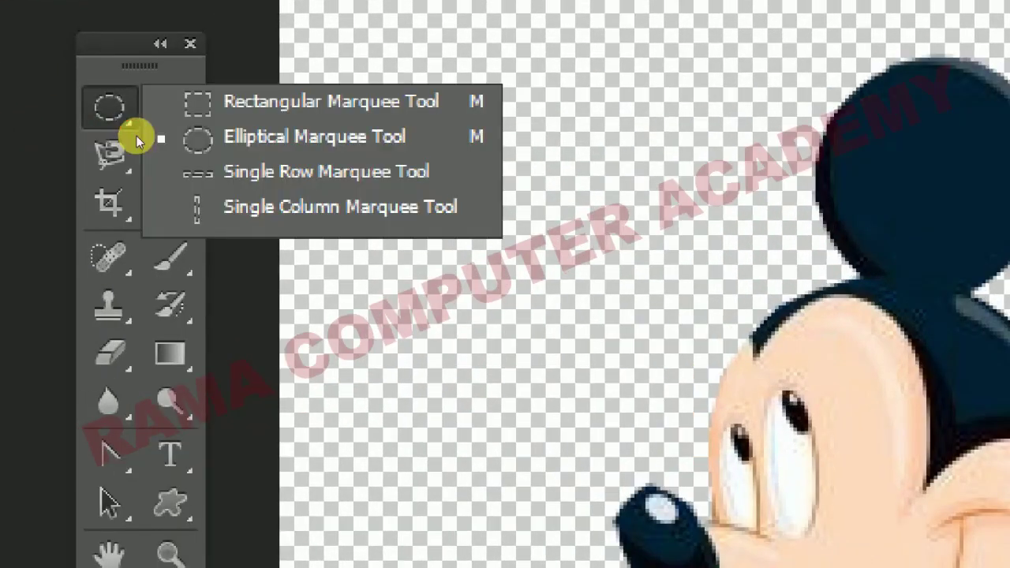
pyautogui.click(181, 102)
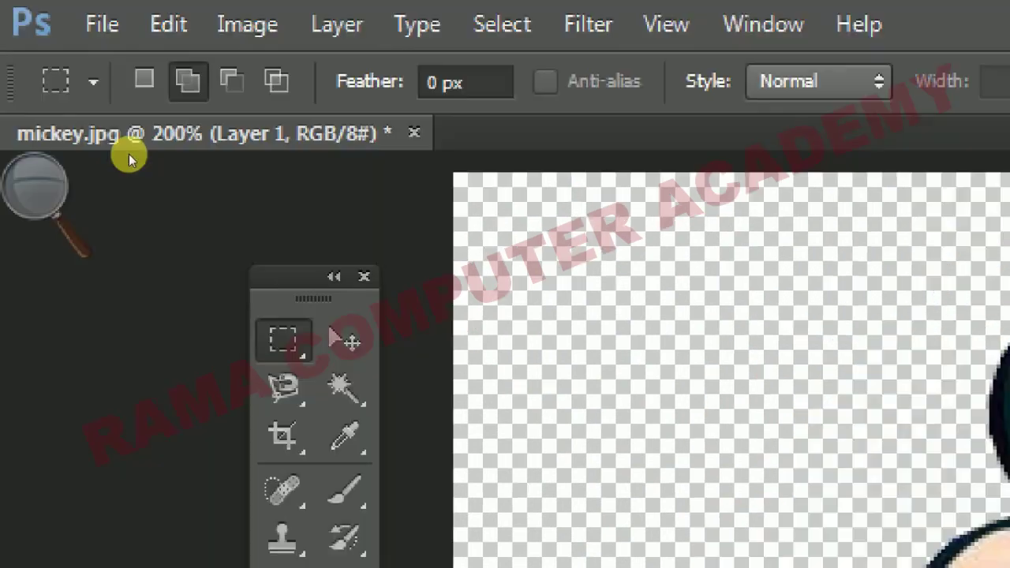
pyautogui.click(116, 142)
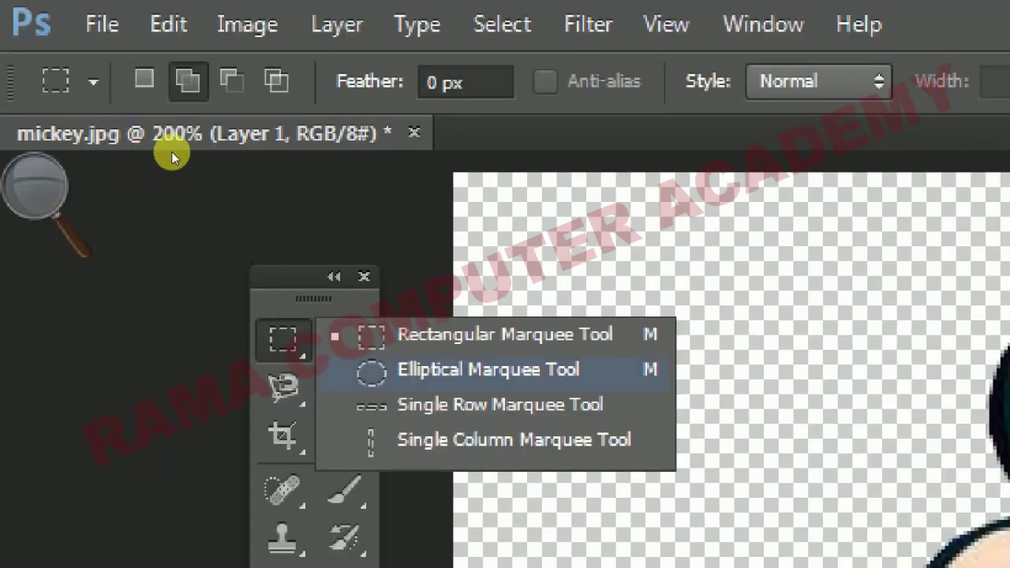
pyautogui.click(172, 158)
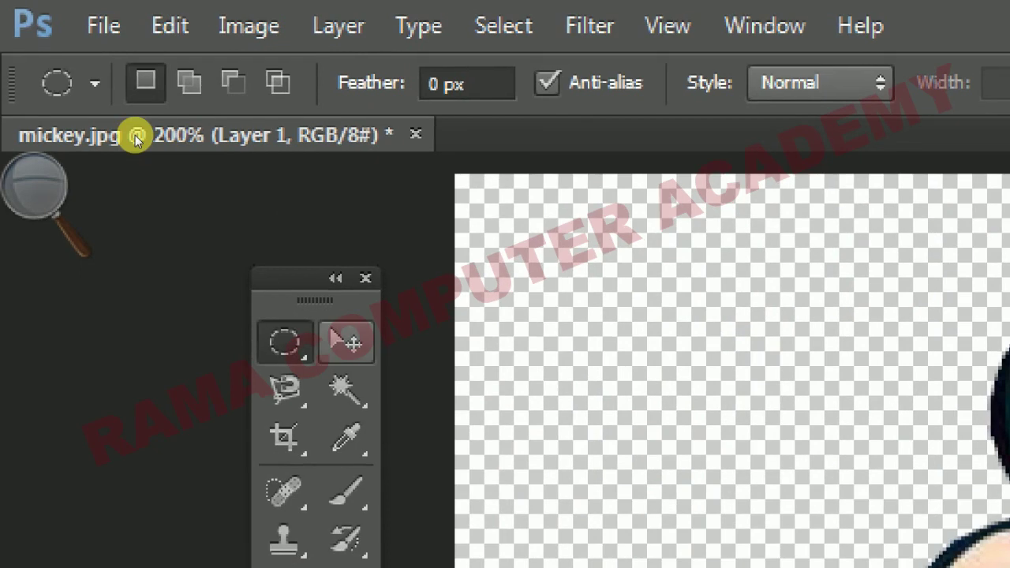
# Make the Magnetic Lasso Tool active again
pyautogui.click(110, 154)
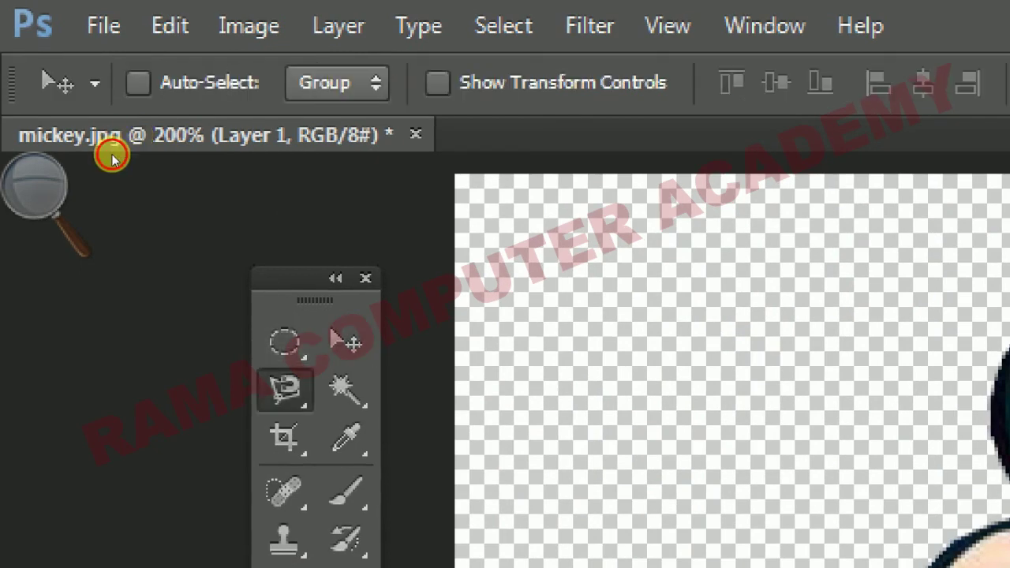
pyautogui.click(113, 160)
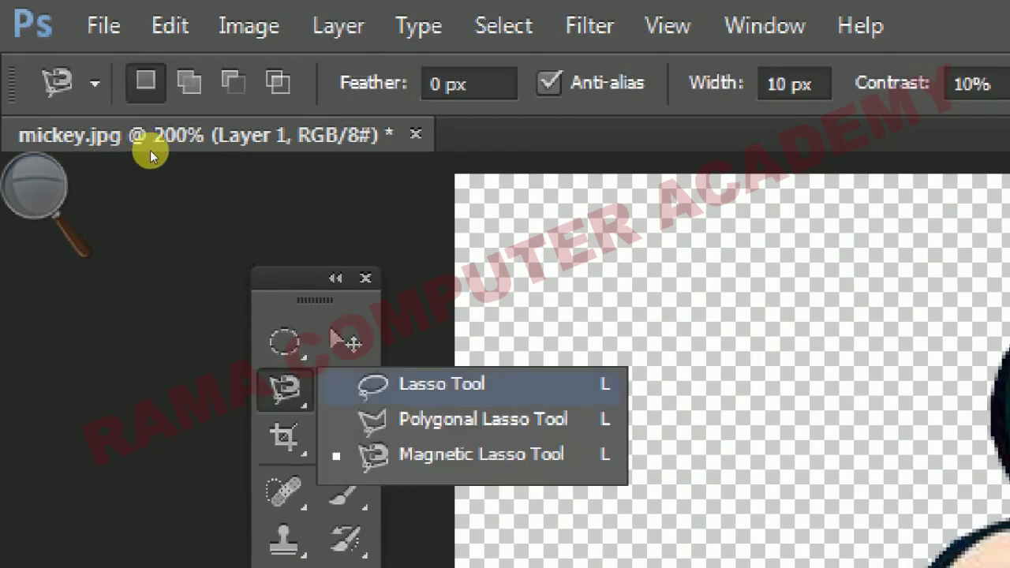
pyautogui.click(196, 189)
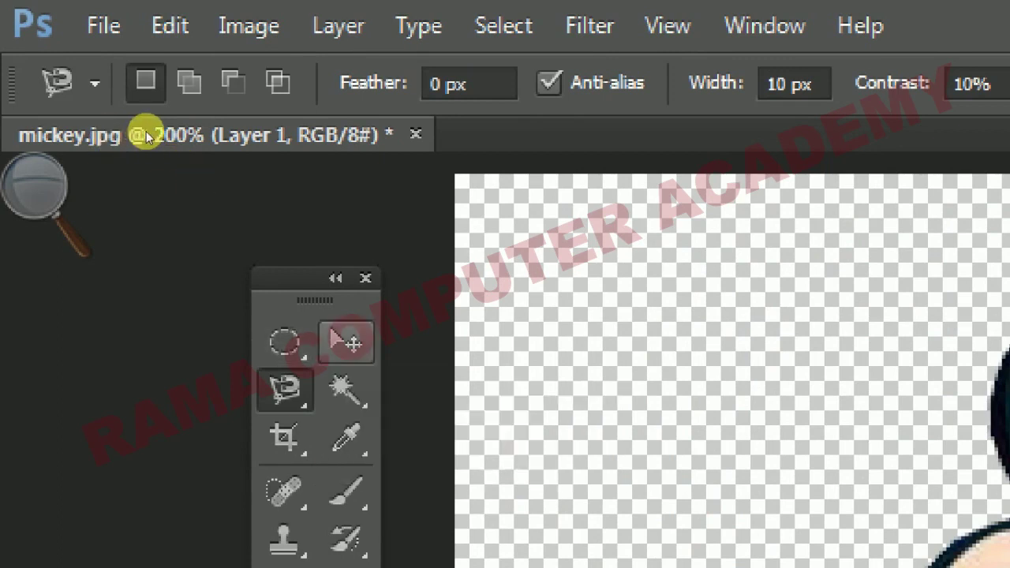